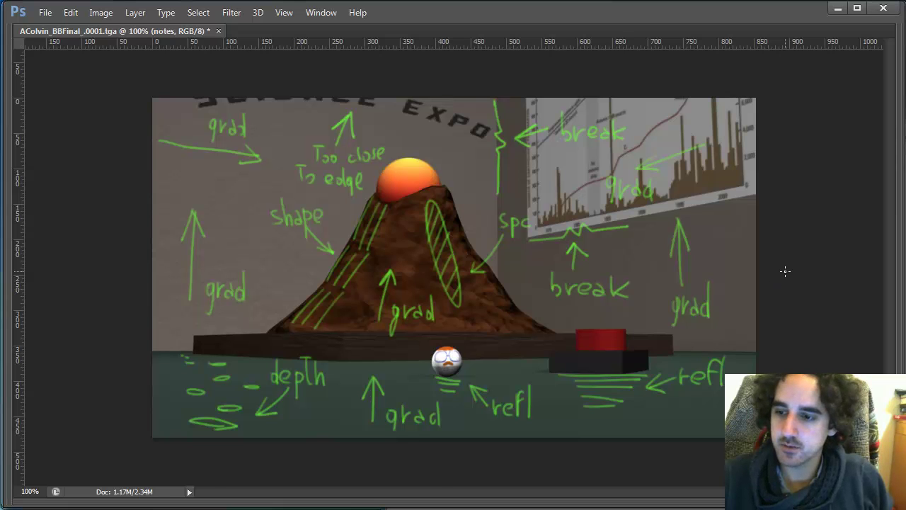
# Step: Hide and show the notes layer to compare the render with and without the green annotations
pyautogui.press('Tab')
pyautogui.click(583, 279)
pyautogui.click(584, 278)
pyautogui.press('Tab')
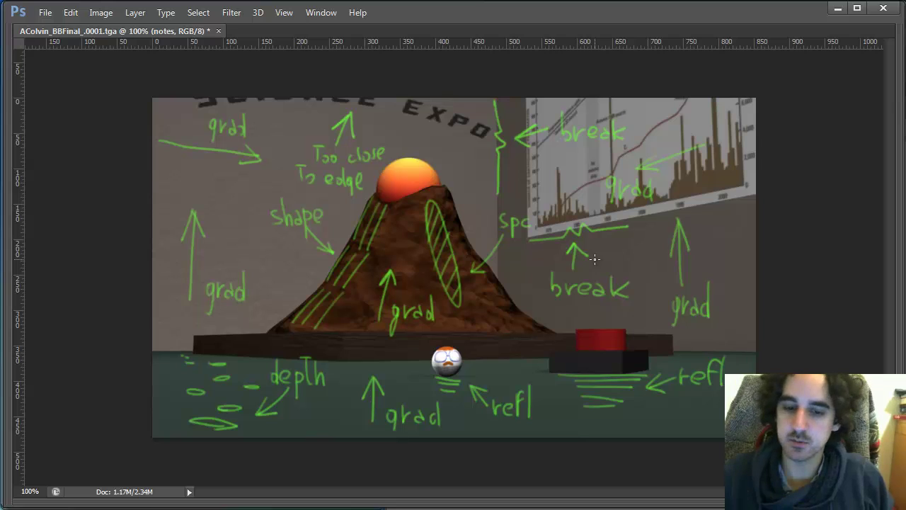
# Step: Circle the "grad" annotations on the back wall, volcano, side wall and chart with the green brush
pyautogui.moveTo(182, 199)
pyautogui.mouseDown()
pyautogui.moveTo(249, 245)
pyautogui.moveTo(188, 203)
pyautogui.mouseUp()
pyautogui.moveTo(131, 122); pyautogui.dragTo(234, 39)
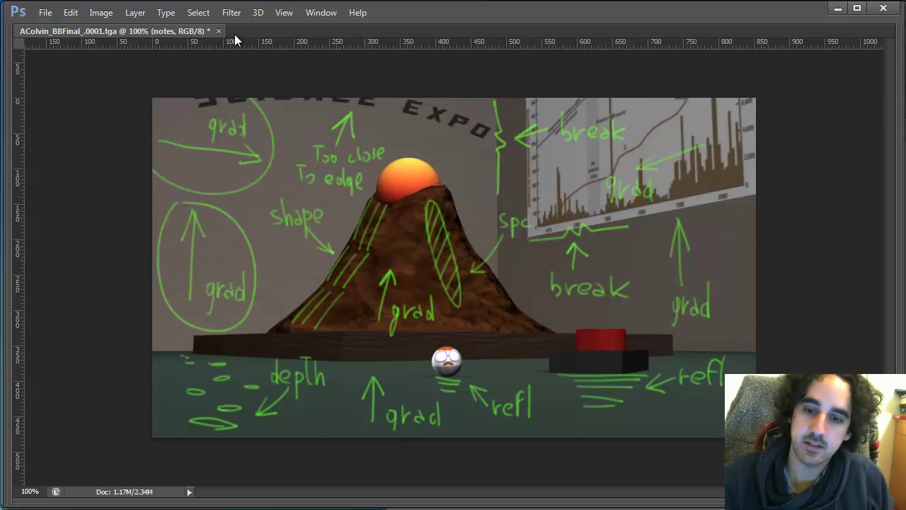
pyautogui.moveTo(391, 238)
pyautogui.mouseDown()
pyautogui.moveTo(418, 339)
pyautogui.moveTo(430, 247)
pyautogui.mouseUp()
pyautogui.moveTo(681, 264)
pyautogui.mouseDown()
pyautogui.moveTo(655, 305)
pyautogui.moveTo(715, 270)
pyautogui.mouseUp()
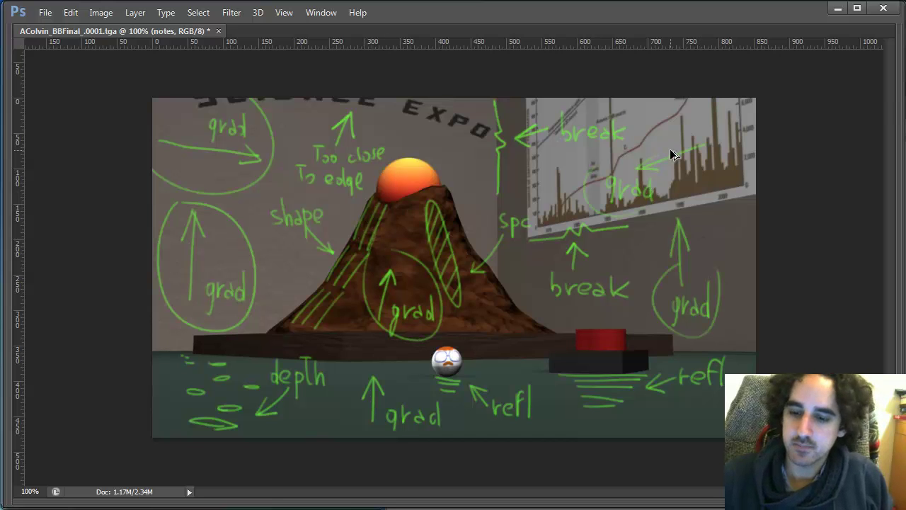
# Step: Undo the green circles around the "grad" annotations and make the notes layer visible again
pyautogui.hotkey('ctrl', 'z')
pyautogui.hotkey('ctrl', 'alt', 'z')
pyautogui.hotkey('ctrl', 'alt', 'z')
pyautogui.hotkey('ctrl', 'alt', 'z')
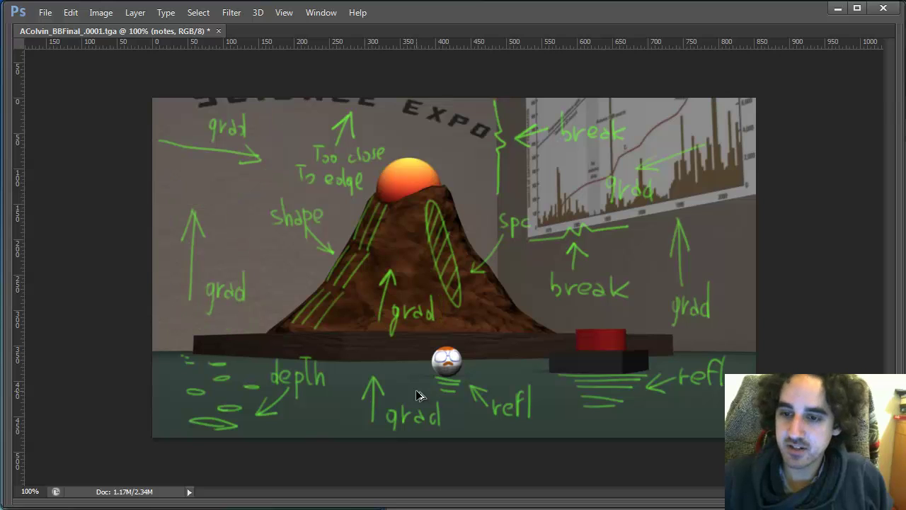
pyautogui.hotkey('ctrl', 'alt', 'z')
pyautogui.hotkey('ctrl', 'shift', 'z')
pyautogui.press('Tab')
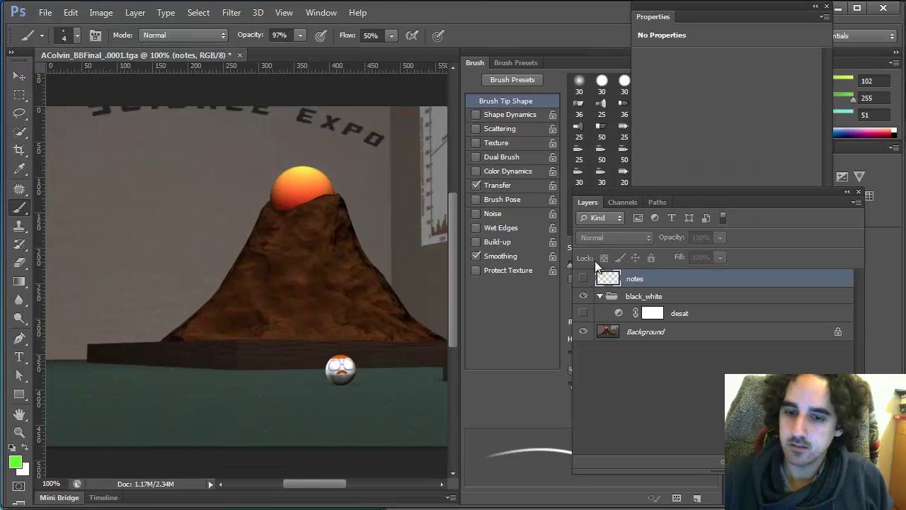
pyautogui.click(583, 278)
pyautogui.press('Tab')
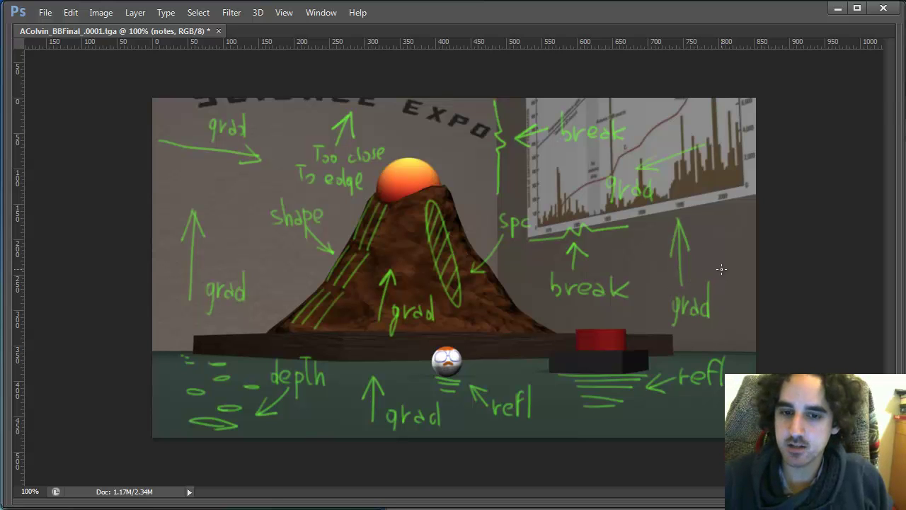
# Step: Hide the notes layer and add a new empty layer above it
pyautogui.press('Tab')
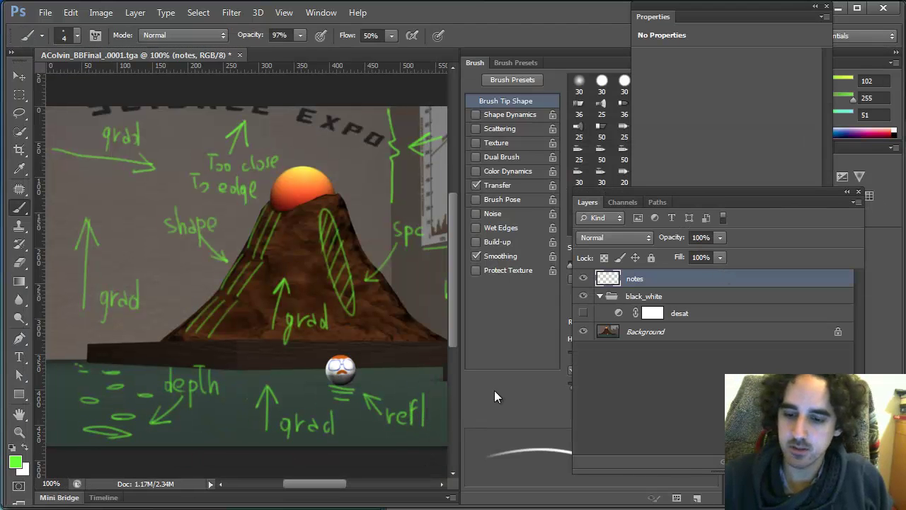
pyautogui.click(584, 280)
pyautogui.hotkey('ctrl', 'shift', 'alt', 'n')
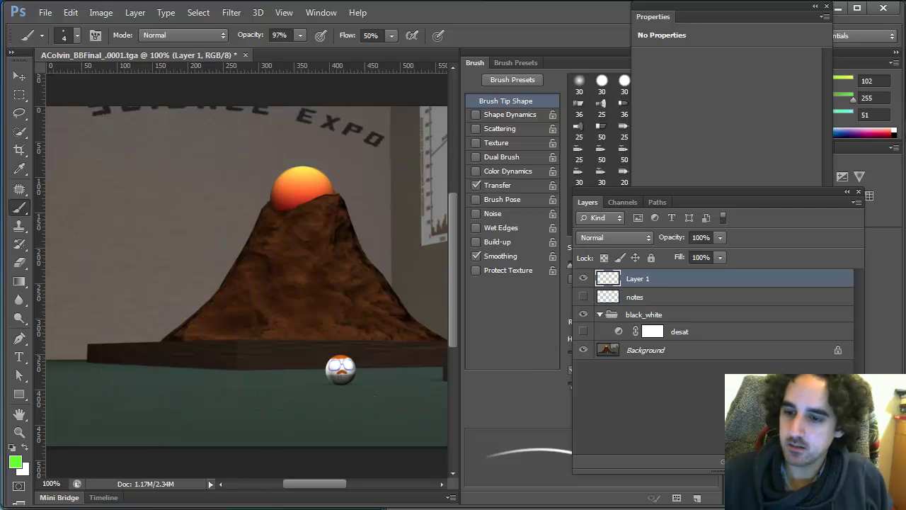
# Step: Rearrange the workspace by moving the Properties panel aside, removing the Brush panel and docking the Layers panel beside the canvas
pyautogui.press('z')
pyautogui.keyDown('alt'); pyautogui.click(391, 371); pyautogui.keyUp('alt')
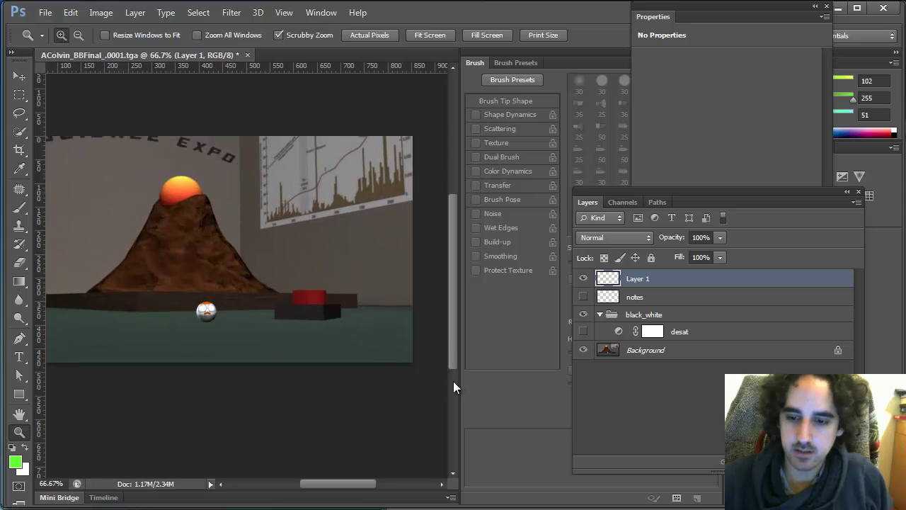
pyautogui.press('space')
pyautogui.moveTo(370, 402); pyautogui.dragTo(407, 420)
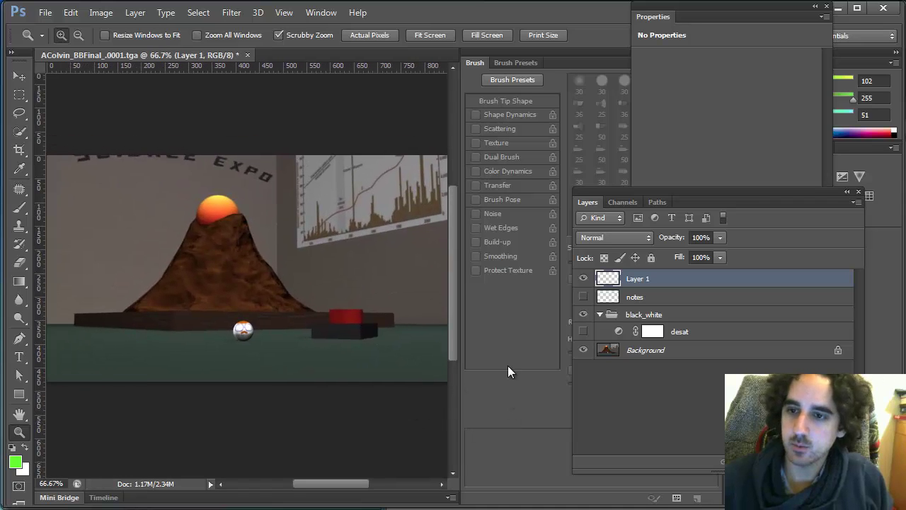
pyautogui.press('Tab')
pyautogui.press('Tab')
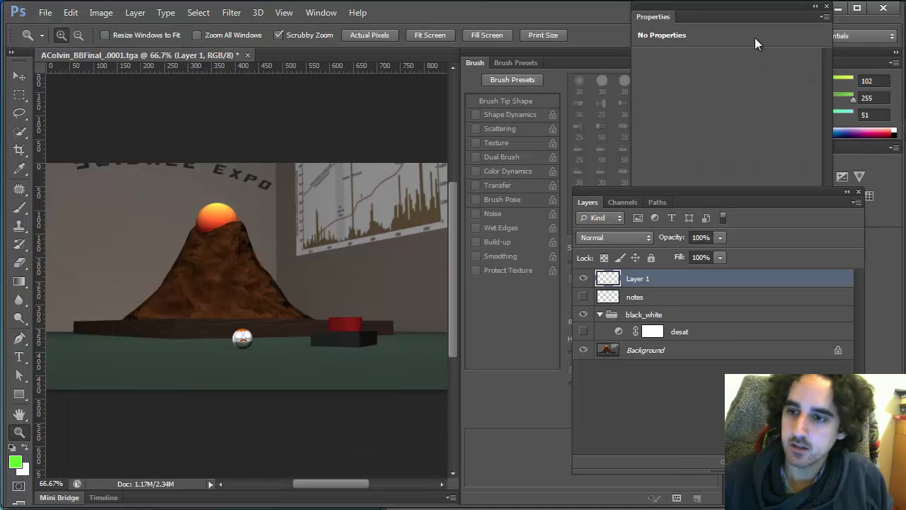
pyautogui.moveTo(749, 6); pyautogui.dragTo(905, 1)
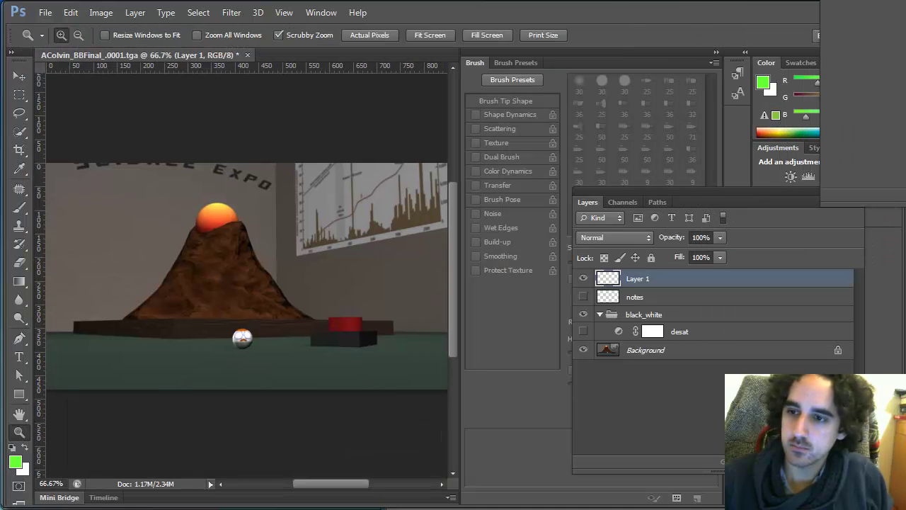
pyautogui.moveTo(695, 63); pyautogui.dragTo(652, 89)
pyautogui.click(682, 73)
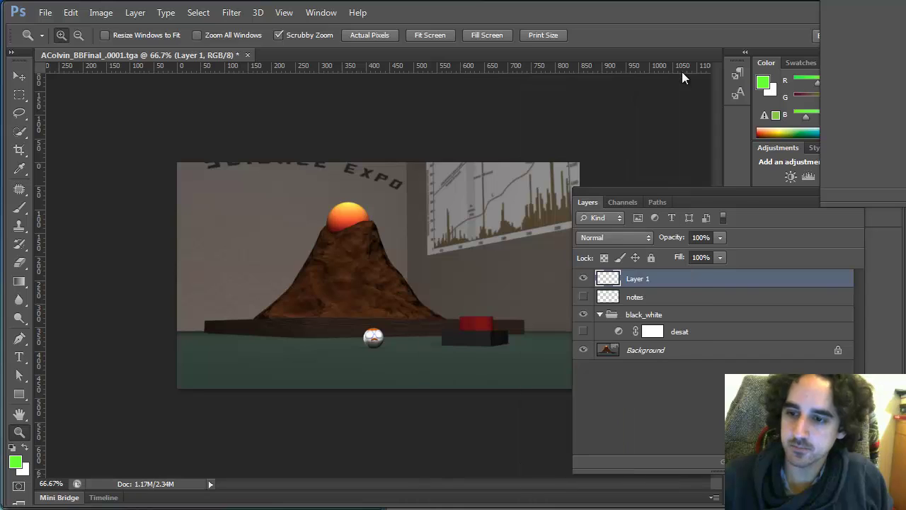
pyautogui.moveTo(740, 195)
pyautogui.mouseDown()
pyautogui.moveTo(701, 205)
pyautogui.moveTo(694, 216)
pyautogui.moveTo(794, 208)
pyautogui.moveTo(752, 185)
pyautogui.mouseUp()
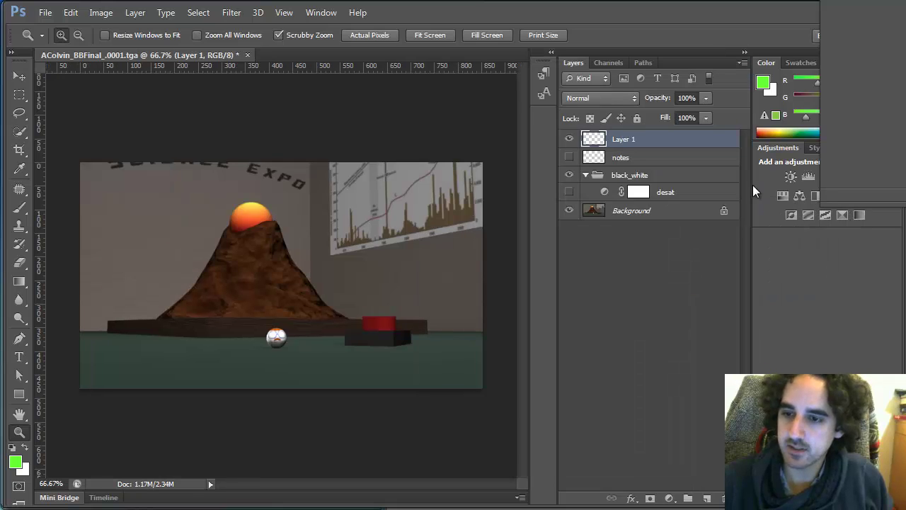
# Step: Rename the new layer as grad
pyautogui.doubleClick(624, 139)
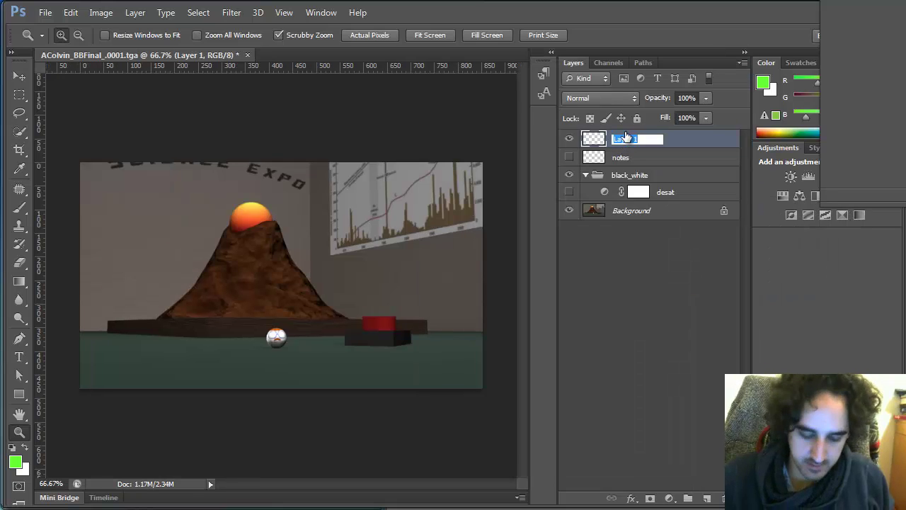
pyautogui.write('grad')
pyautogui.press('Return')
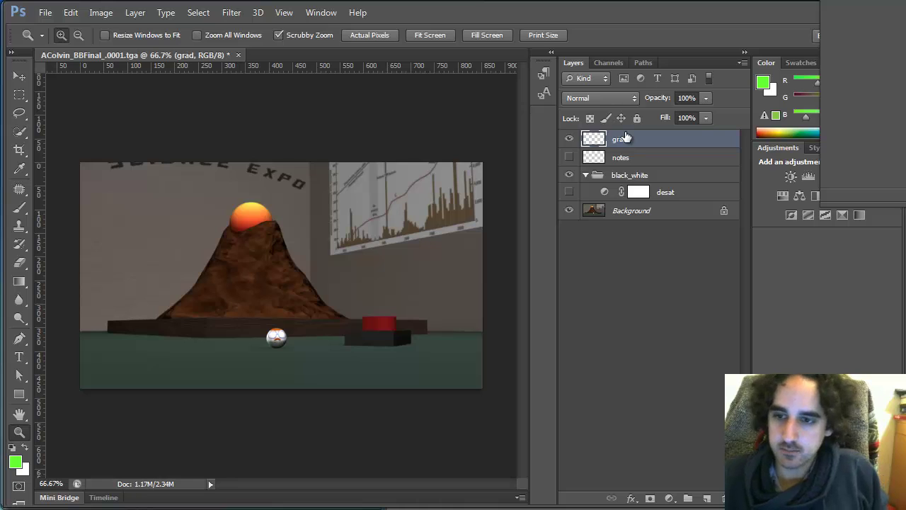
# Step: Try reversed radial gradients over the floor area on the grad layer, resetting the colours to default black and white
pyautogui.press('g')
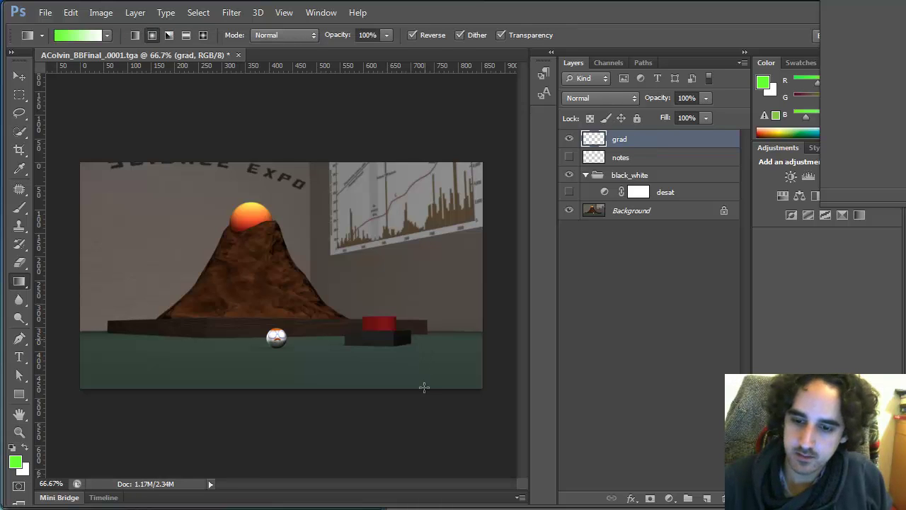
pyautogui.moveTo(425, 335); pyautogui.dragTo(424, 387)
pyautogui.press('d')
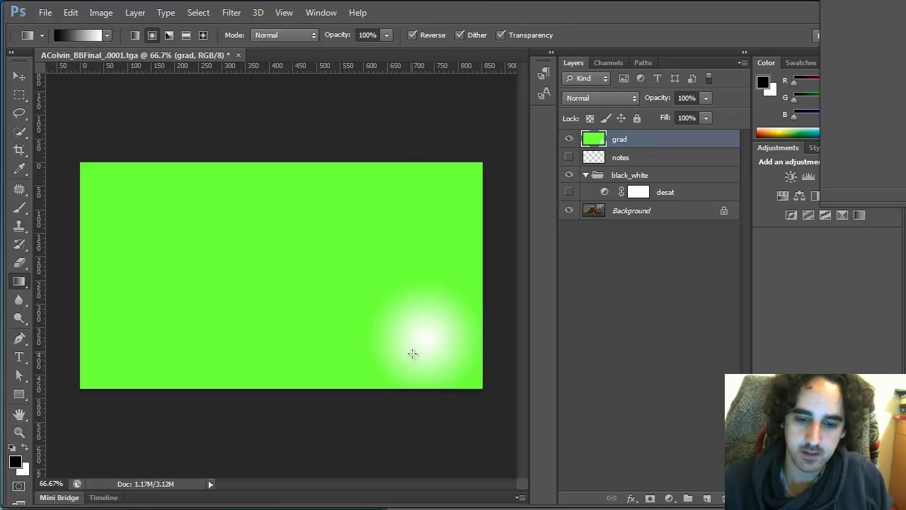
pyautogui.moveTo(412, 351); pyautogui.dragTo(414, 403)
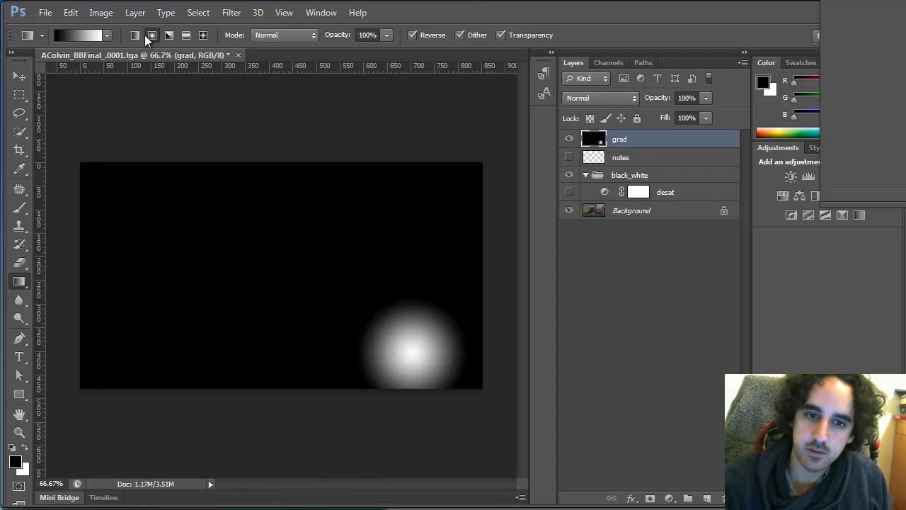
# Step: Set the grad layer to Multiply and darken the floor's foreground with a vertical linear black-to-white gradient, comparing it with the layer hidden
pyautogui.click(134, 35)
pyautogui.moveTo(355, 324); pyautogui.dragTo(357, 431)
pyautogui.click(604, 100)
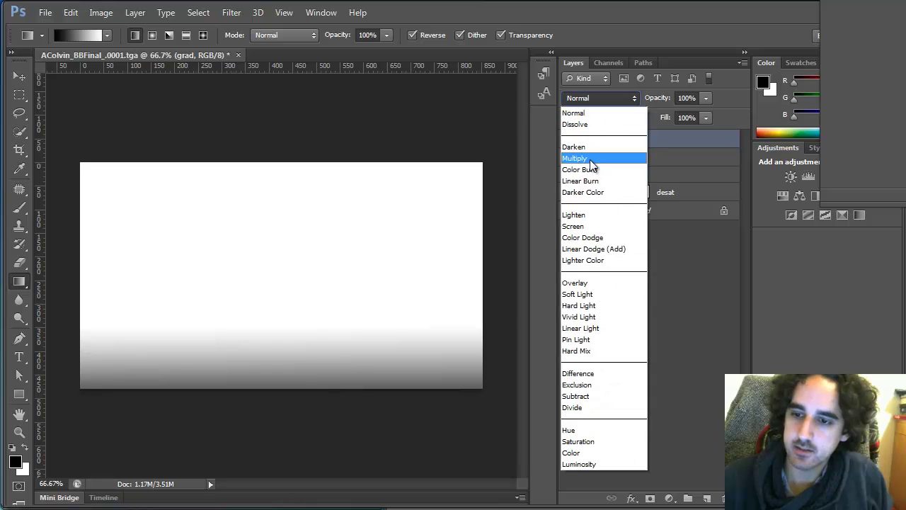
pyautogui.click(594, 157)
pyautogui.moveTo(324, 332); pyautogui.dragTo(322, 447)
pyautogui.click(568, 139)
pyautogui.click(568, 139)
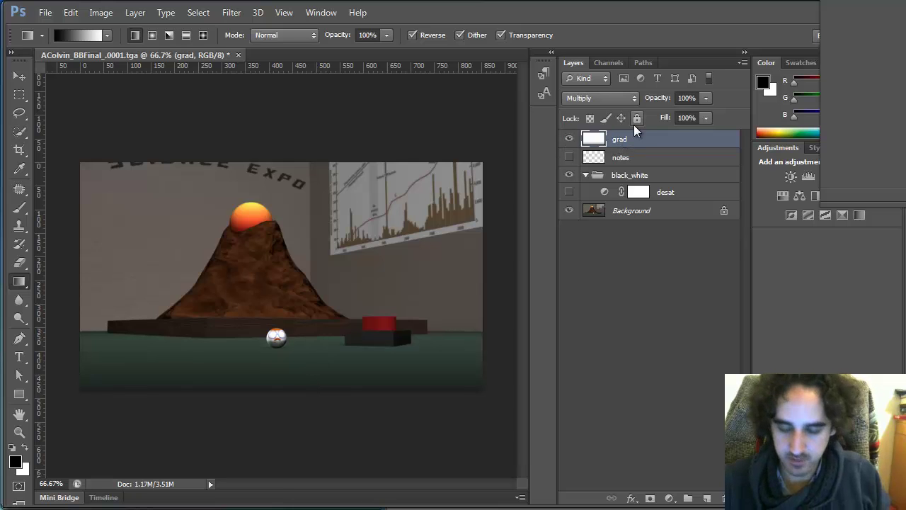
# Step: Duplicate the grad layer
pyautogui.hotkey('ctrl', 'shift', 'n')
pyautogui.press('Escape')
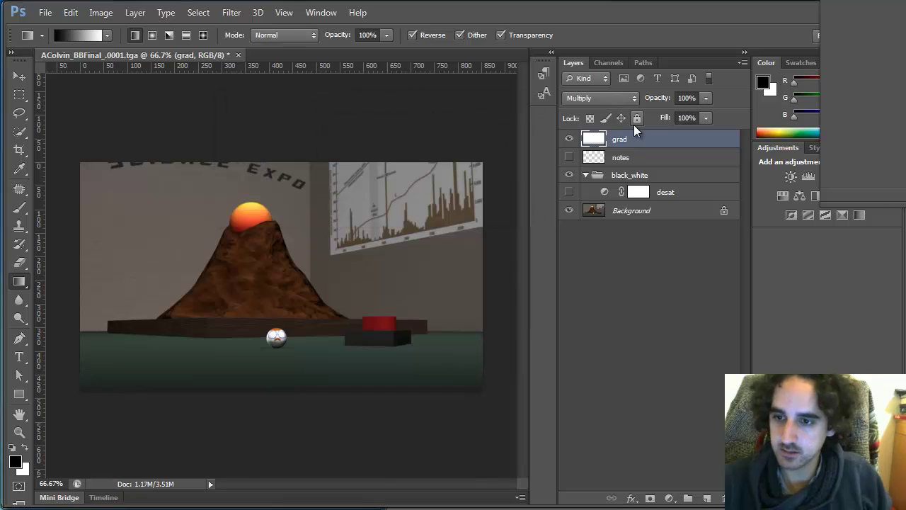
pyautogui.hotkey('ctrl', 'j')
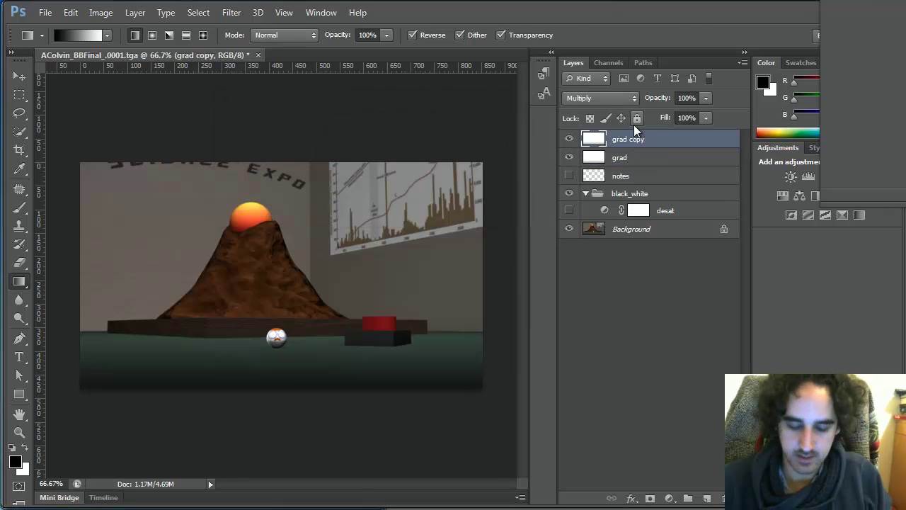
# Step: Move the grad copy layer up to about X 297 px, Y 123 px so its dark edge meets the floor line
pyautogui.hotkey('ctrl', 't')
pyautogui.moveTo(502, 375); pyautogui.dragTo(143, 456)
pyautogui.moveTo(327, 266); pyautogui.dragTo(208, 258)
pyautogui.moveTo(360, 209); pyautogui.dragTo(345, 186)
pyautogui.moveTo(380, 375); pyautogui.dragTo(180, 139)
pyautogui.moveTo(284, 306); pyautogui.dragTo(347, 250)
pyautogui.moveTo(477, 281); pyautogui.dragTo(461, 304)
pyautogui.moveTo(350, 273); pyautogui.dragTo(347, 285)
pyautogui.press('Return')
pyautogui.press('g')
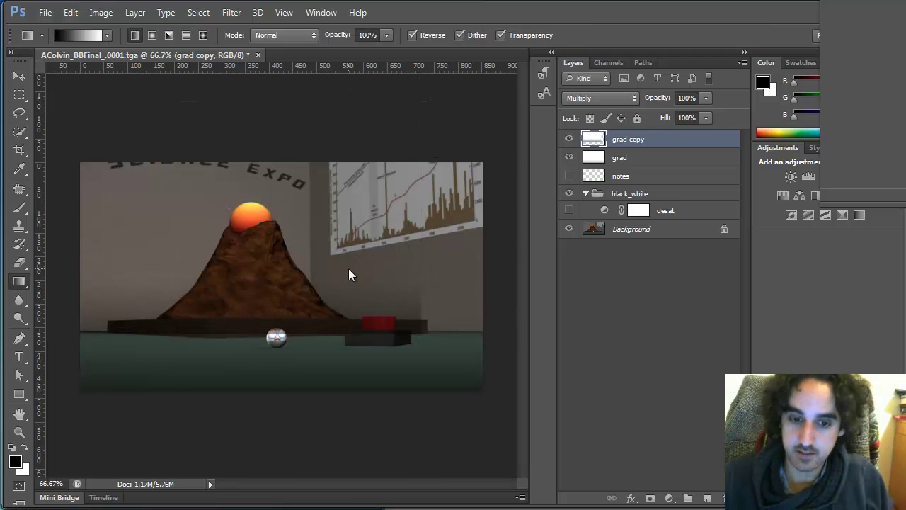
# Step: Stretch the grad copy layer upward beyond the canvas to extend the wall shading, and compare it with the layer hidden
pyautogui.hotkey('ctrl', 't')
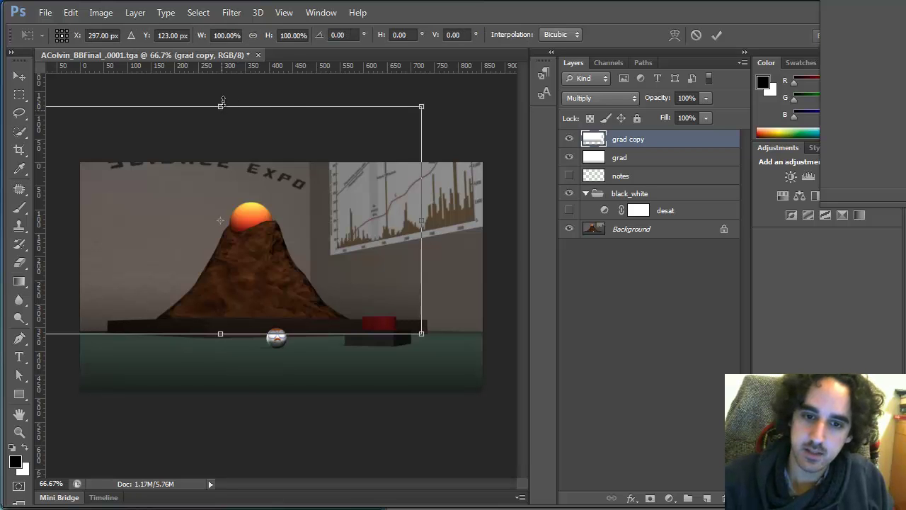
pyautogui.moveTo(224, 95); pyautogui.dragTo(234, 0)
pyautogui.press('Return')
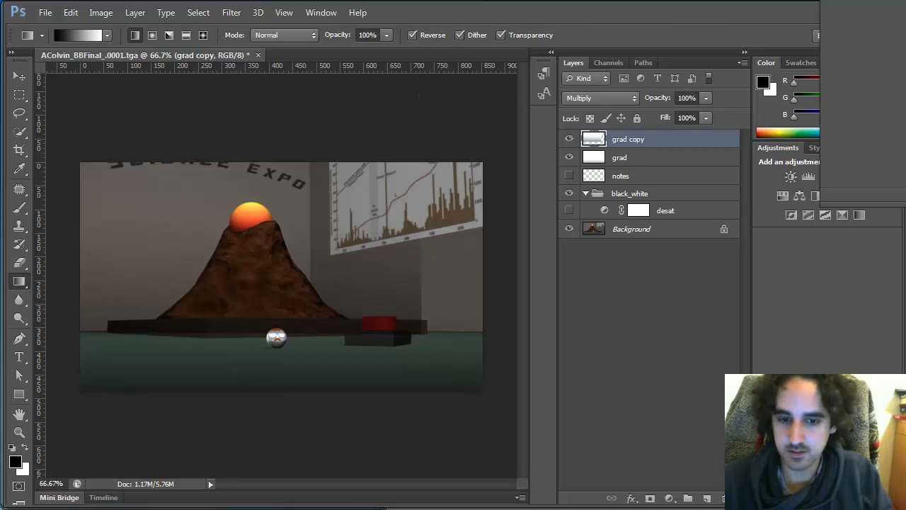
pyautogui.click(569, 139)
pyautogui.click(570, 139)
# Step: Switch to the browser and examine the science-fair reference photos for how display boards, walls, floors and room lighting look
pyautogui.hotkey('alt', 'Tab')
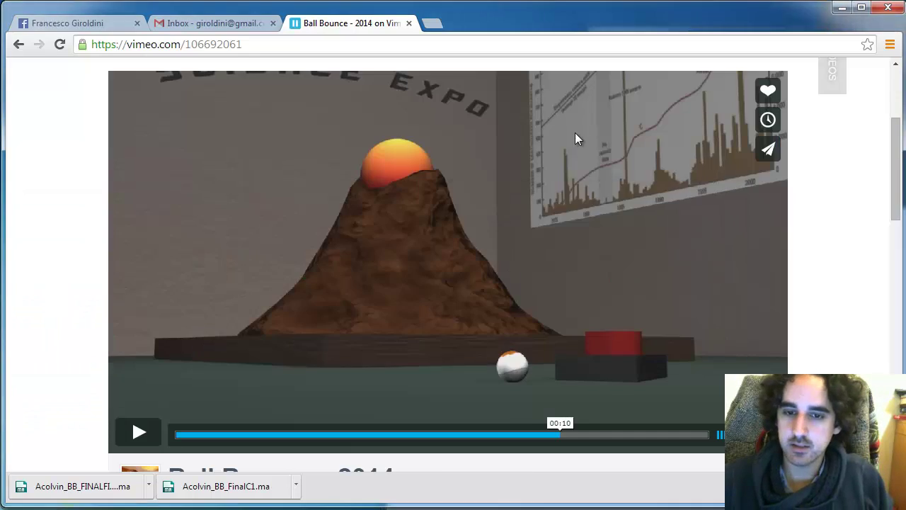
pyautogui.hotkey('alt', 'Tab')
pyautogui.hotkey('alt', 'Tab')
pyautogui.hotkey('alt', 'Tab')
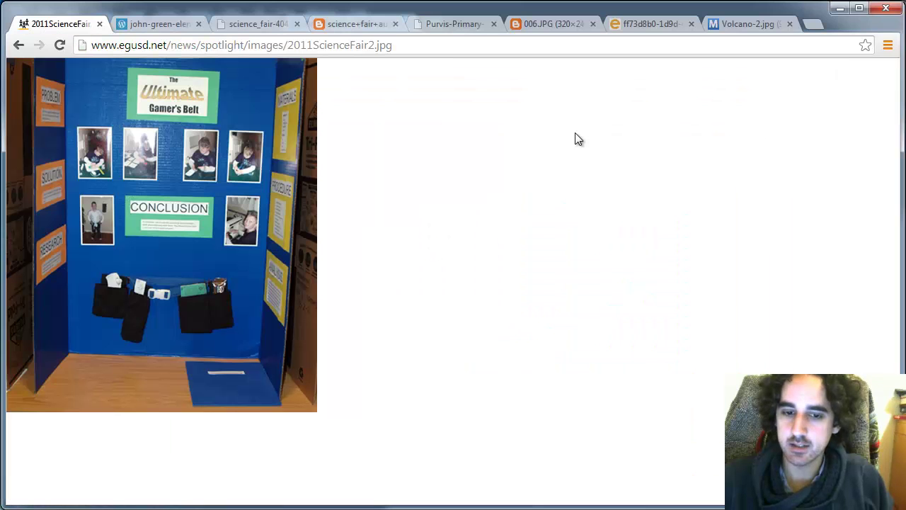
pyautogui.hotkey('ctrl', 'Tab')
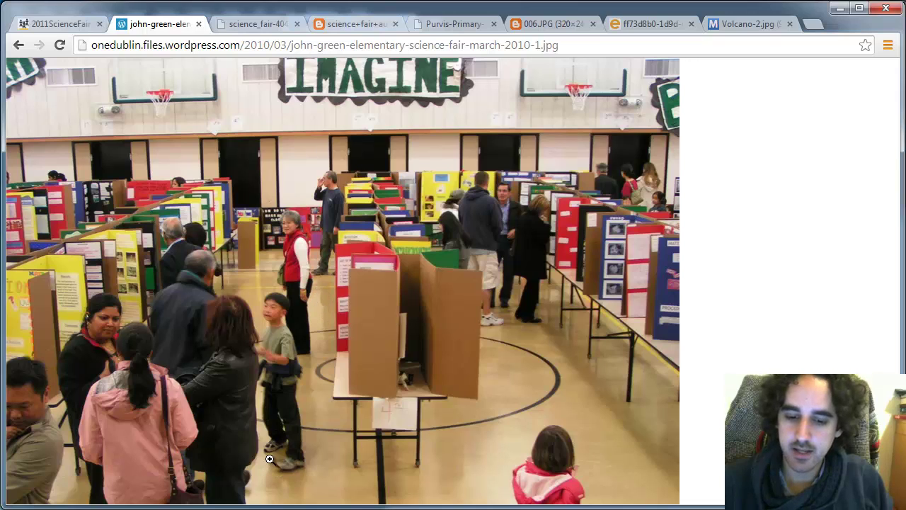
pyautogui.hotkey('ctrl', 'Tab')
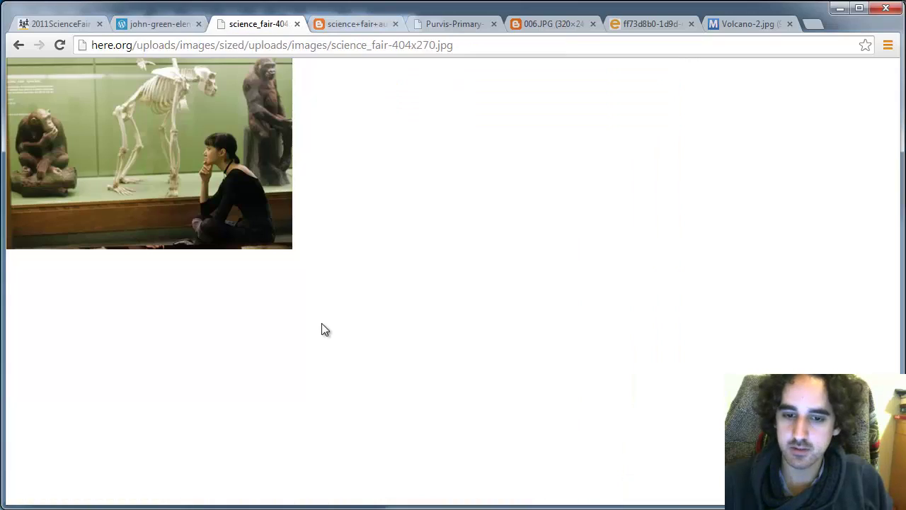
pyautogui.hotkey('ctrl', 'shift', 'Tab')
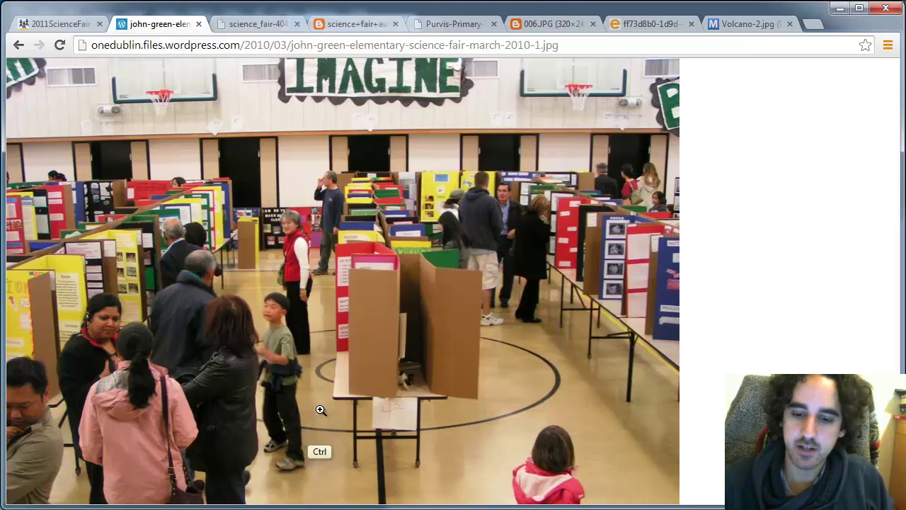
pyautogui.hotkey('ctrl', 'Tab')
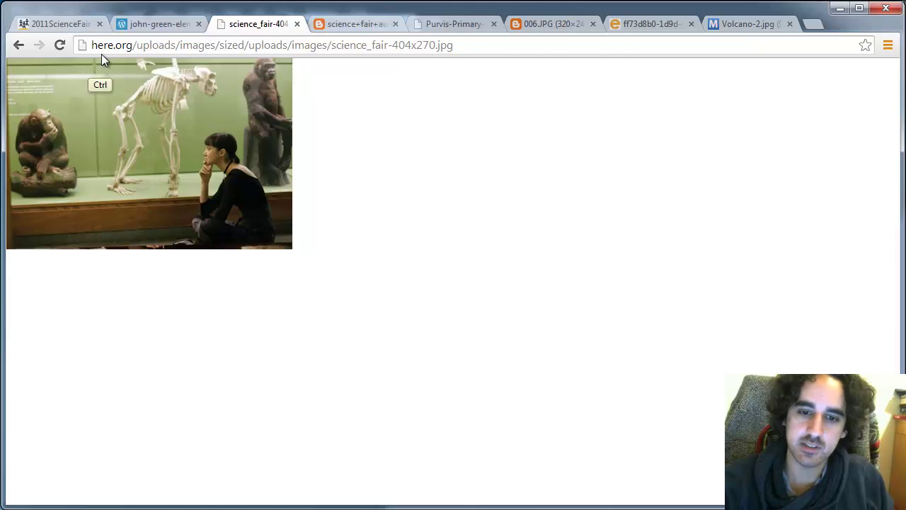
pyautogui.hotkey('ctrl', 'Tab')
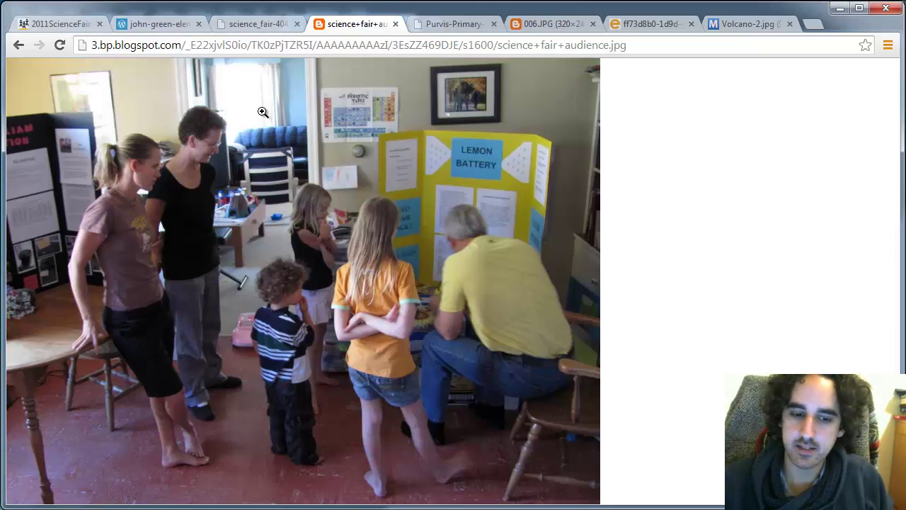
pyautogui.hotkey('ctrl', 'Tab')
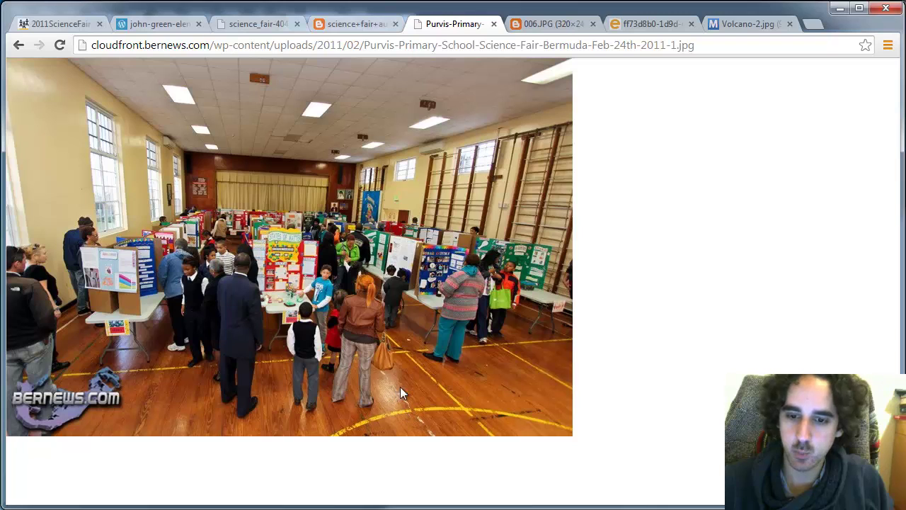
# Step: Examine the reference photos of model volcanoes for shape, surface and backdrop shading, and return to the render in Photoshop
pyautogui.hotkey('ctrl', 'Tab')
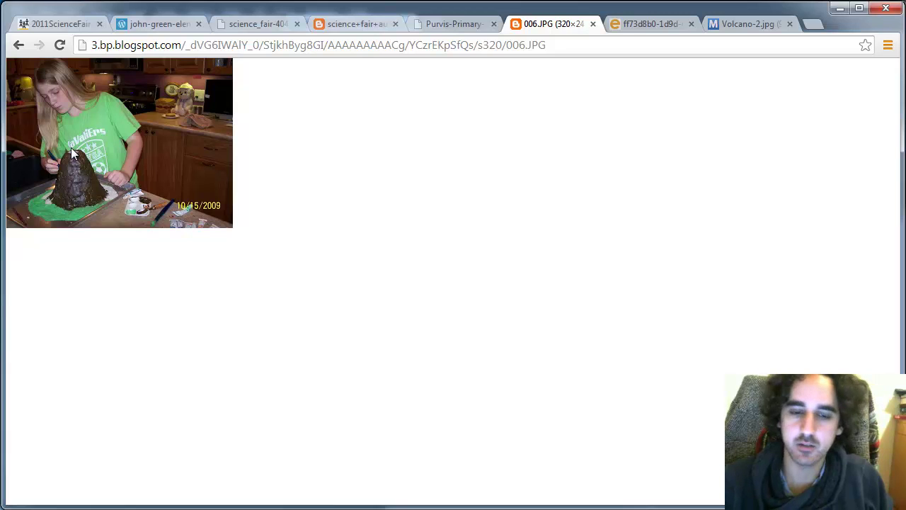
pyautogui.hotkey('ctrl', 'Tab')
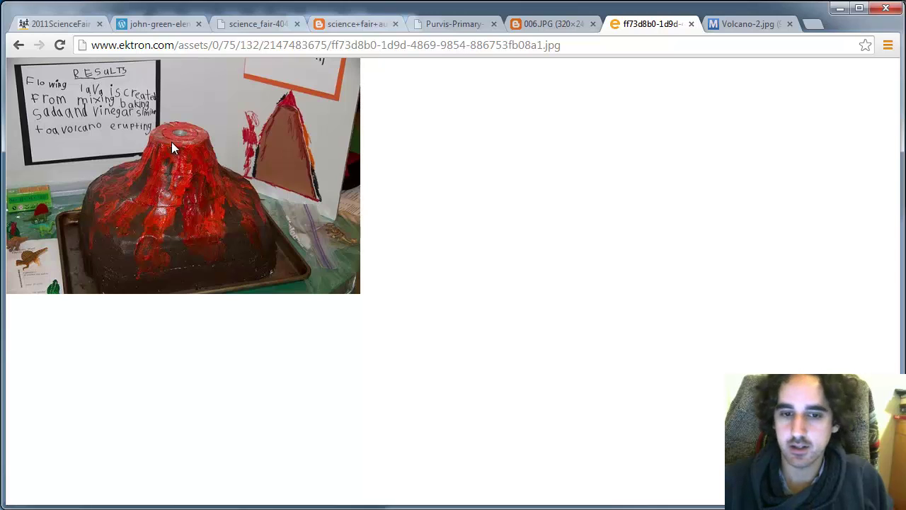
pyautogui.hotkey('ctrl', 'Tab')
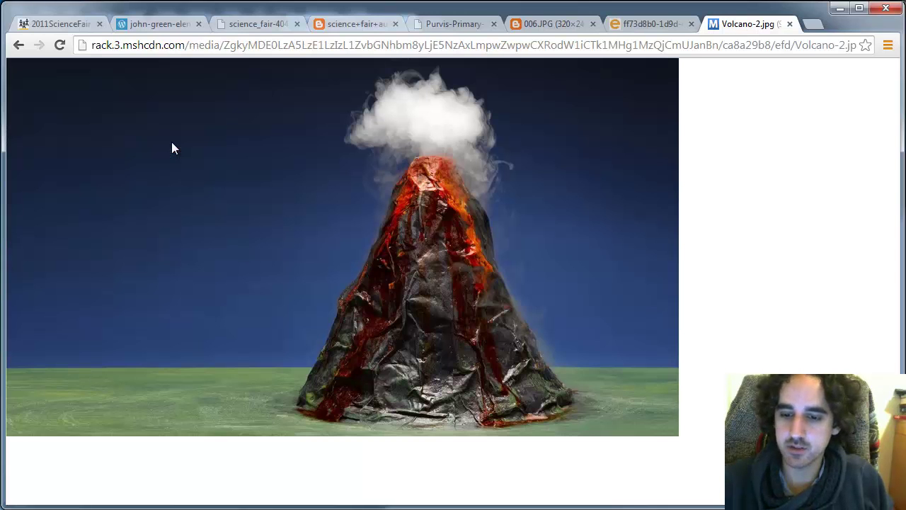
pyautogui.hotkey('ctrl', 'Tab')
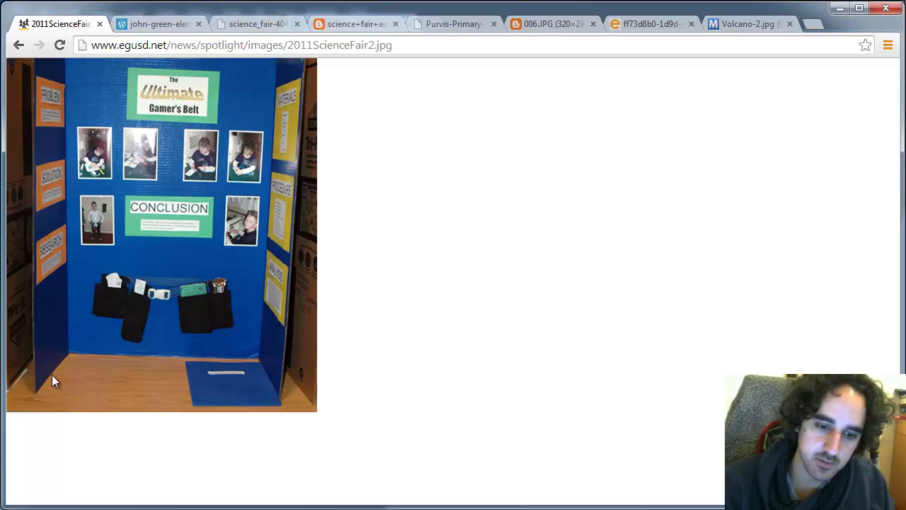
pyautogui.hotkey('ctrl', 'Tab')
pyautogui.hotkey('alt', 'Tab')
pyautogui.hotkey('alt', 'Tab')
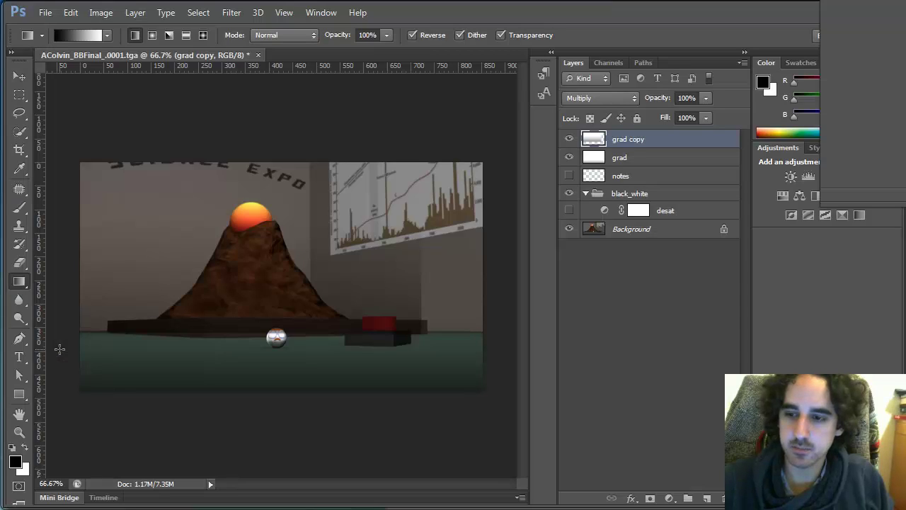
# Step: Show the notes layer and widen the grad copy layer to 116.98% so it extends past the canvas's right edge
pyautogui.click(569, 176)
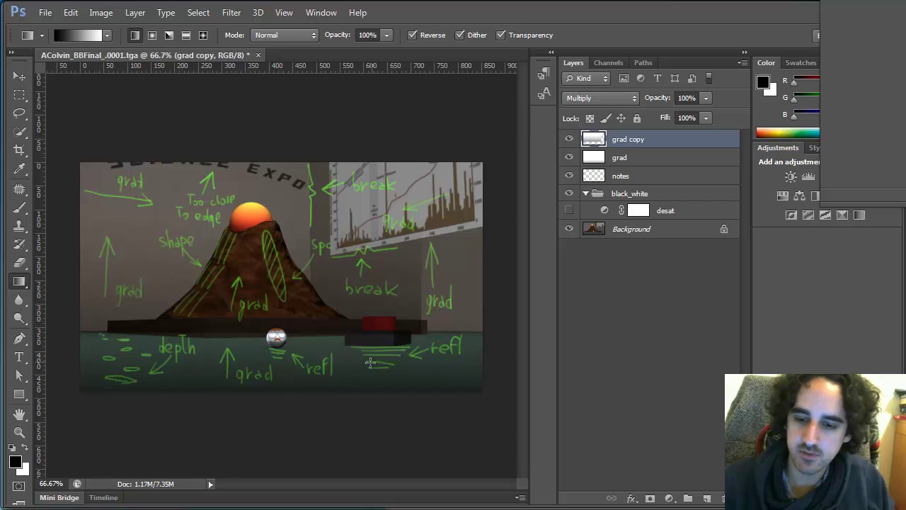
pyautogui.hotkey('ctrl', 't')
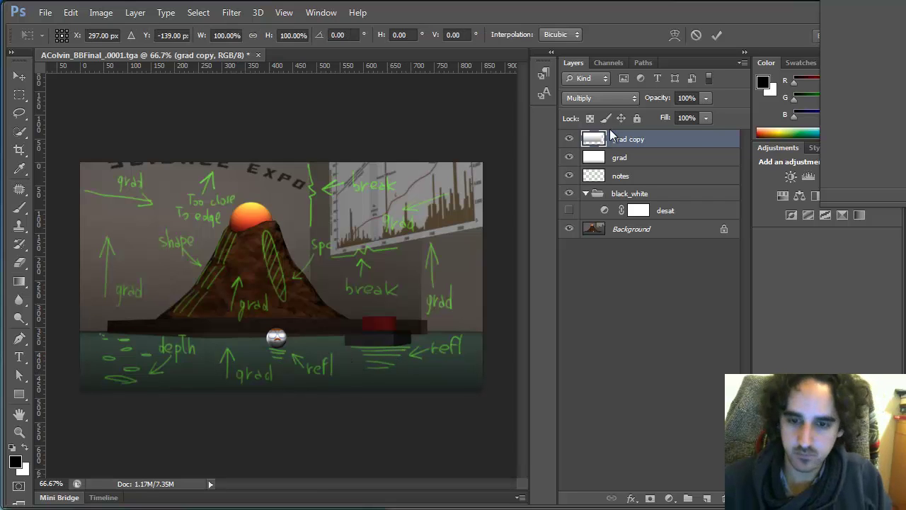
pyautogui.moveTo(423, 96); pyautogui.dragTo(490, 113)
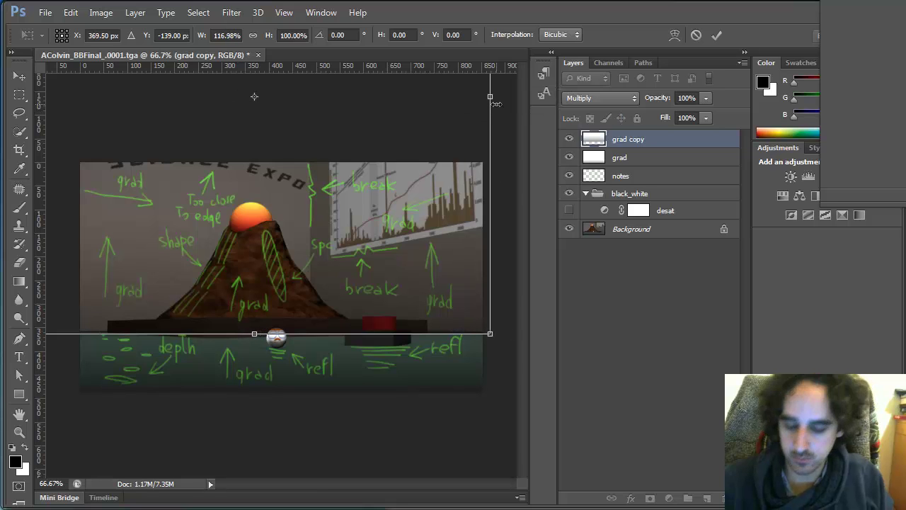
pyautogui.press('Return')
pyautogui.press('g')
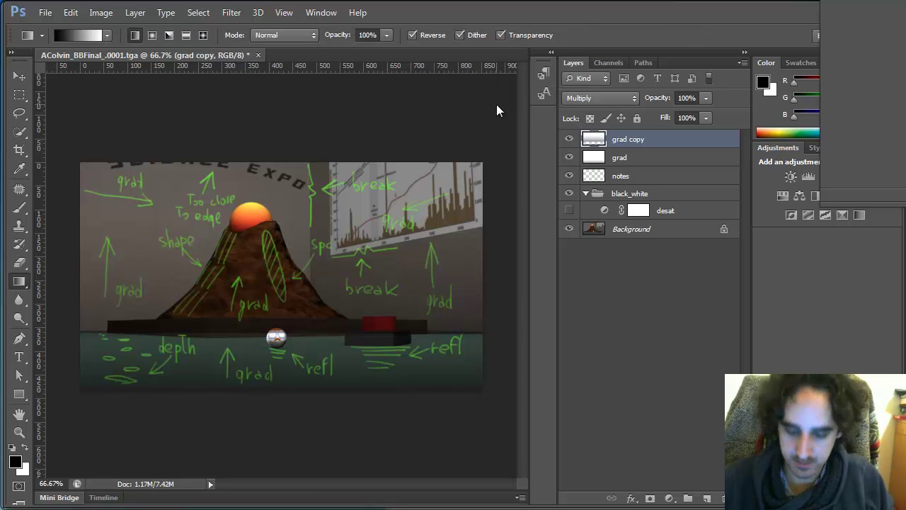
# Step: Outline the floor below the wall line with a polygonal lasso selection on the grad copy layer, and clear the selection
pyautogui.press('l')
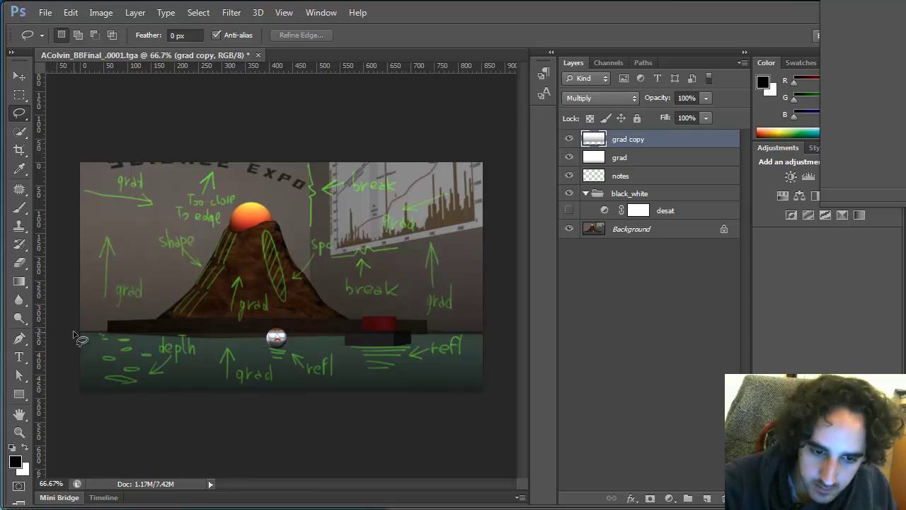
pyautogui.hotkey('shift', 'l')
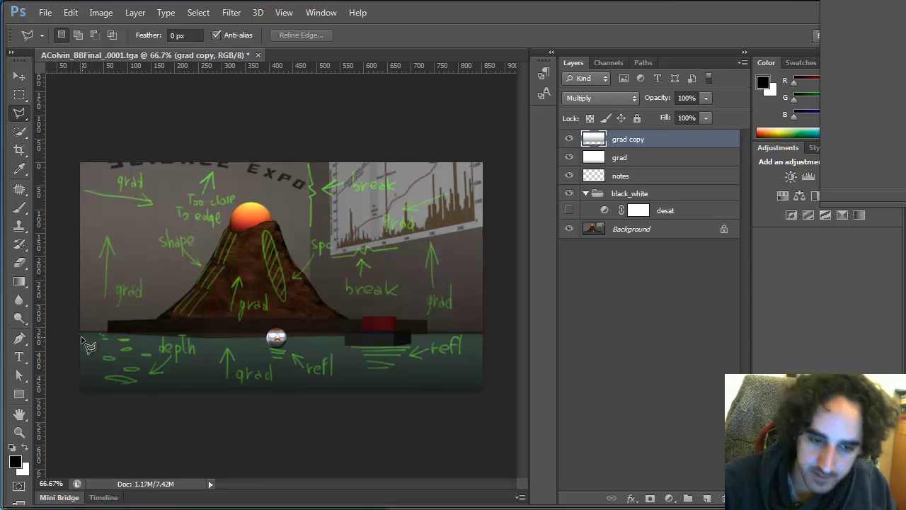
pyautogui.click(75, 331)
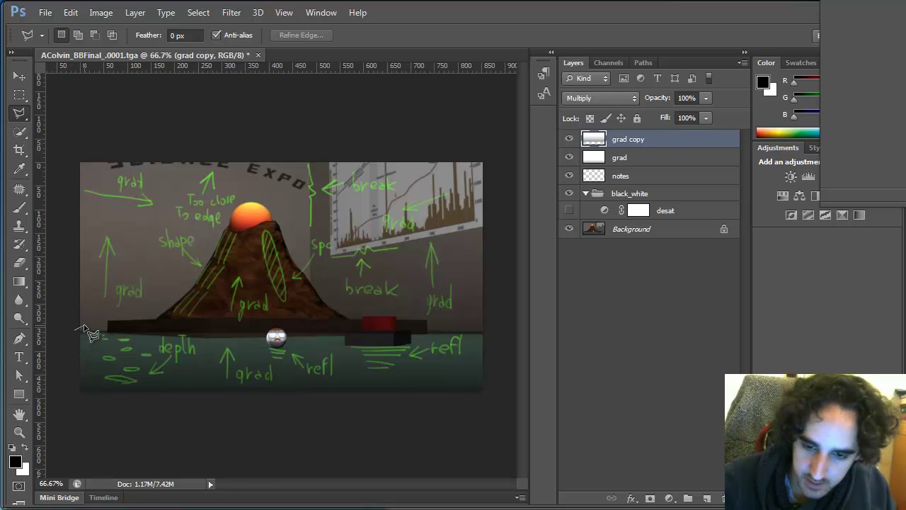
pyautogui.click(312, 326)
pyautogui.click(497, 332)
pyautogui.click(496, 416)
pyautogui.doubleClick(73, 398)
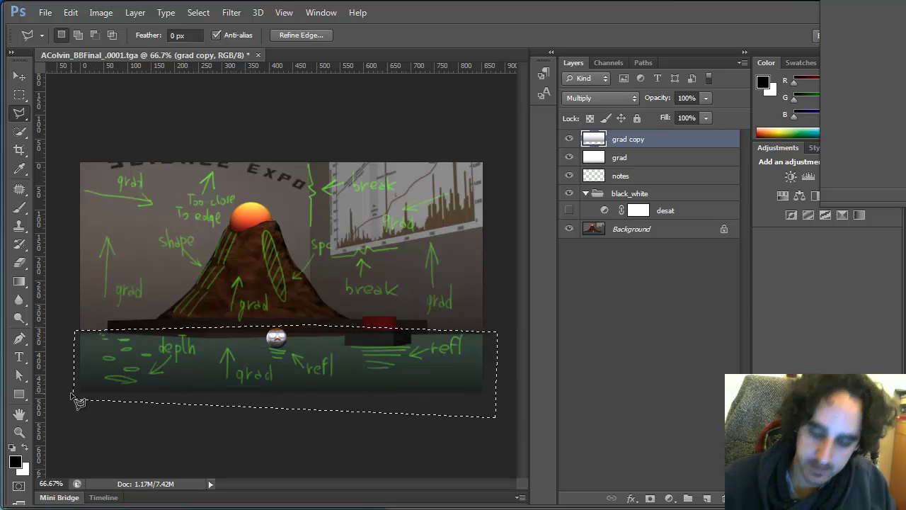
pyautogui.hotkey('ctrl', 'd')
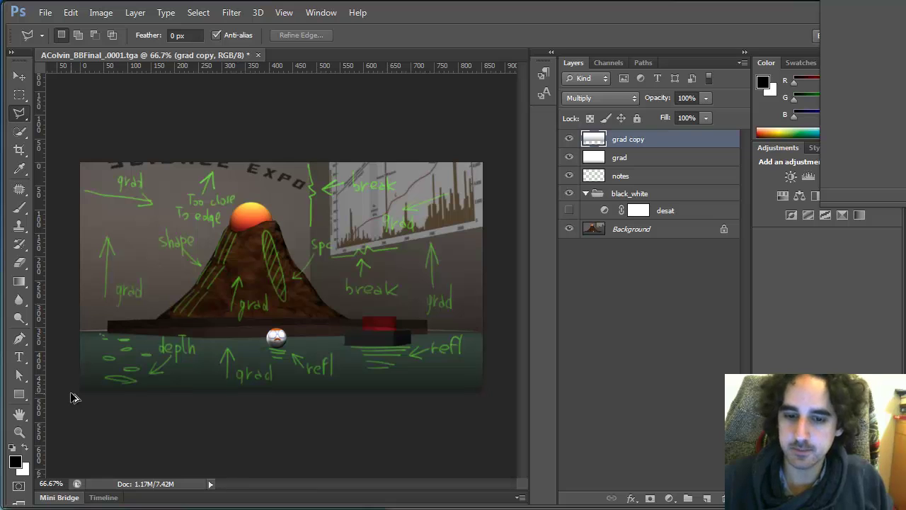
pyautogui.hotkey('ctrl', 'z')
pyautogui.hotkey('ctrl', 'd')
pyautogui.press('b')
pyautogui.press('e')
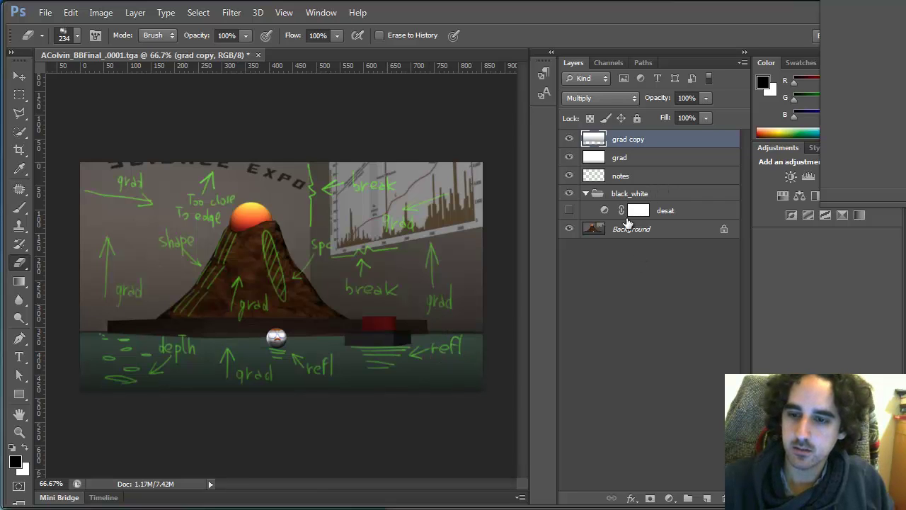
# Step: Compare the wall shading with the grad copy layer hidden and shown
pyautogui.click(569, 139)
pyautogui.click(570, 140)
pyautogui.click(569, 140)
pyautogui.click(569, 140)
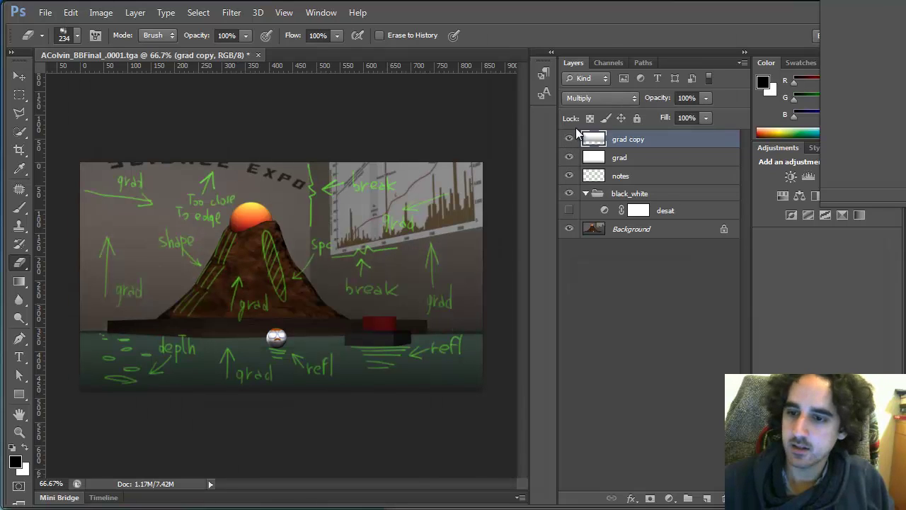
# Step: Compare the render in greyscale and in colour by showing and hiding the desat layer
pyautogui.click(569, 210)
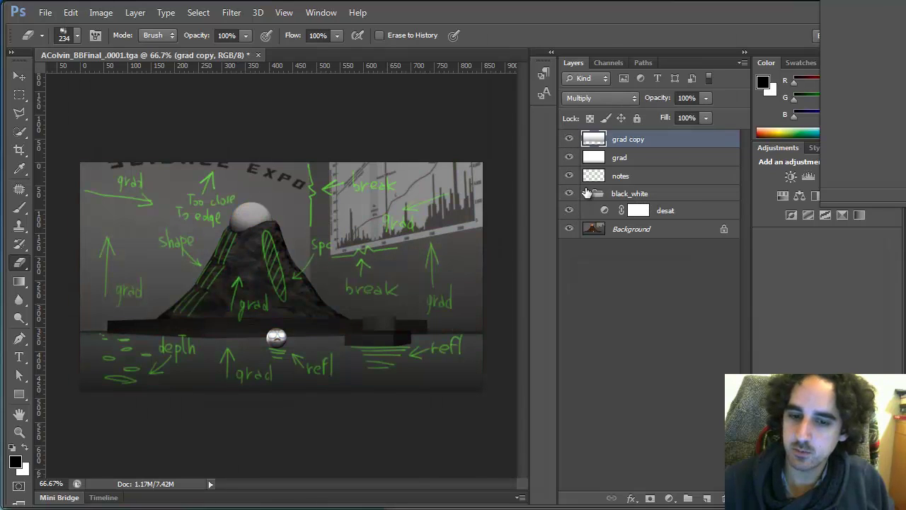
pyautogui.click(570, 210)
pyautogui.click(570, 211)
pyautogui.click(569, 210)
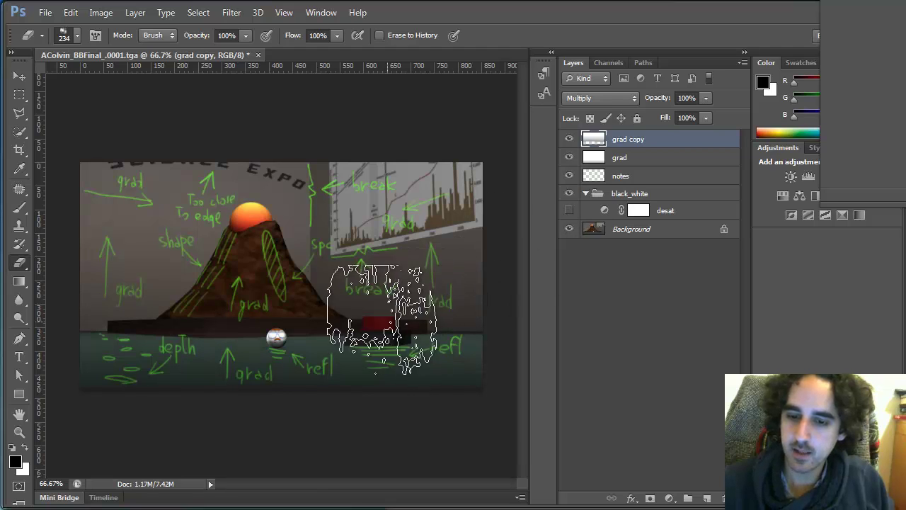
# Step: Circle the red button's box with the freehand Lasso, clear the selection, and check the box's tonal contrast in greyscale with the desat layer
pyautogui.hotkey('ctrl', 'd')
pyautogui.press('l')
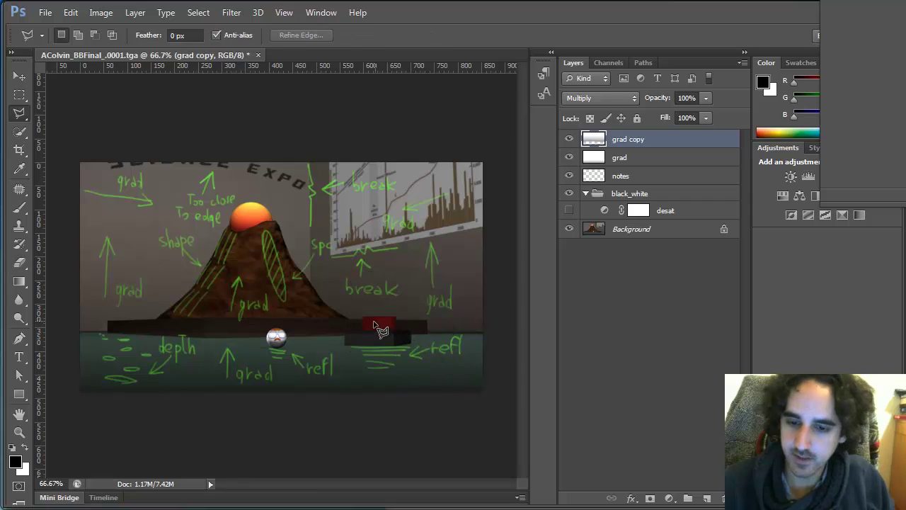
pyautogui.hotkey('shift', 'l')
pyautogui.hotkey('shift', 'l')
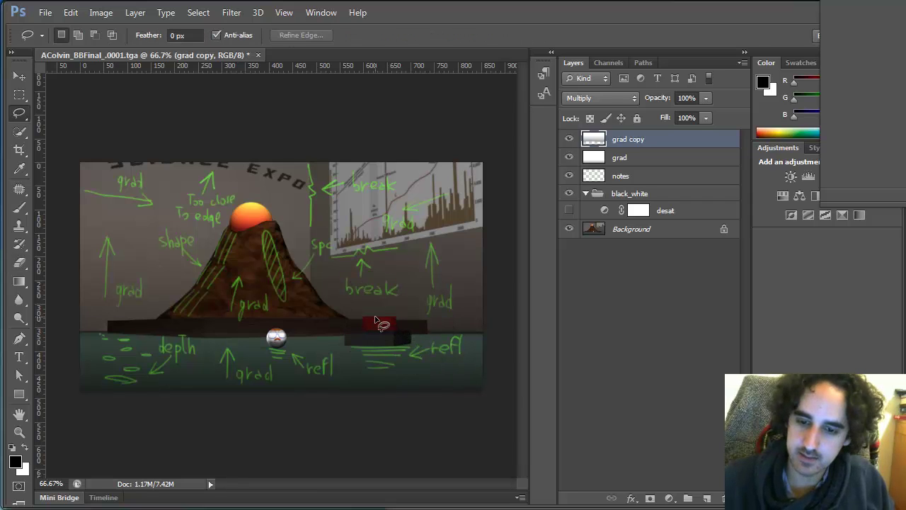
pyautogui.moveTo(373, 337)
pyautogui.mouseDown()
pyautogui.moveTo(347, 320)
pyautogui.moveTo(380, 352)
pyautogui.moveTo(381, 311)
pyautogui.moveTo(353, 308)
pyautogui.moveTo(348, 330)
pyautogui.mouseUp()
pyautogui.hotkey('ctrl', 'd')
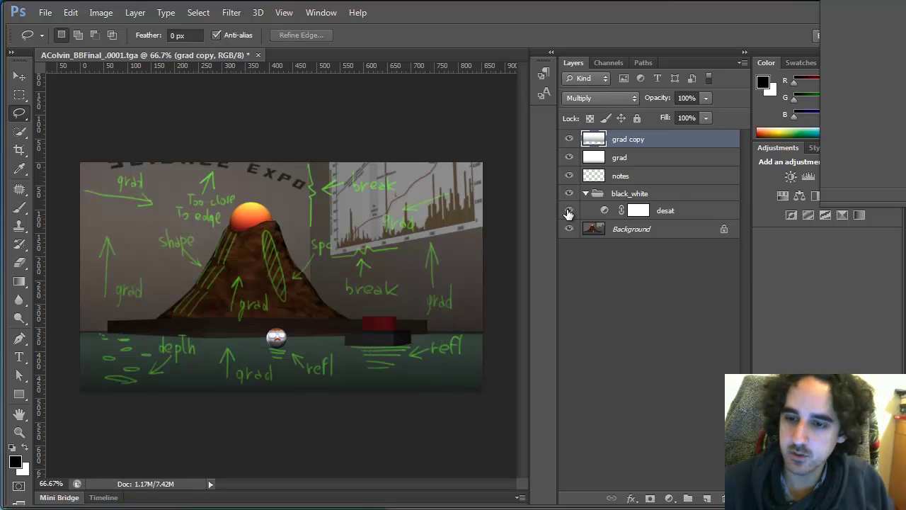
pyautogui.click(569, 210)
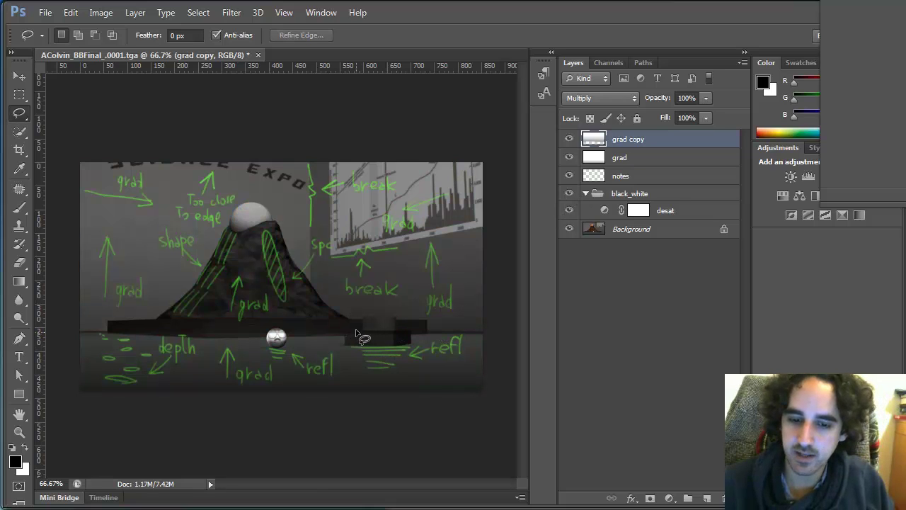
pyautogui.click(569, 210)
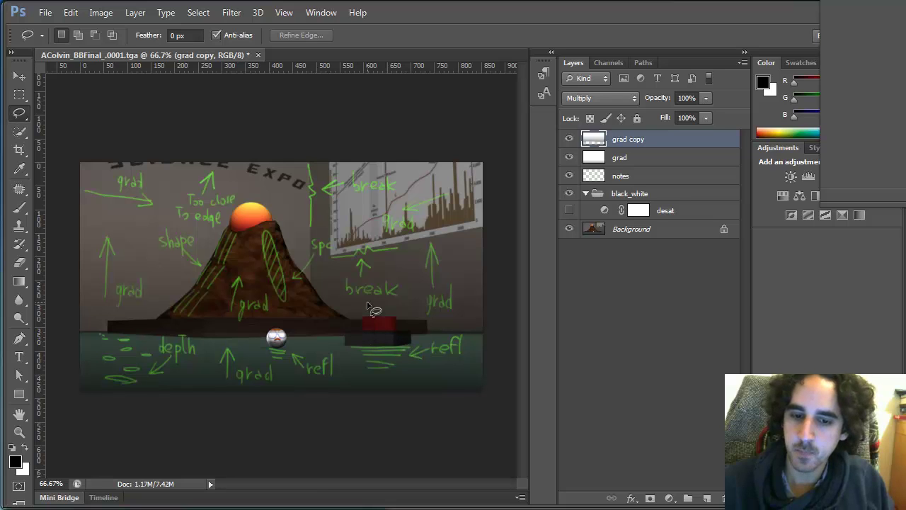
# Step: Circle the volcano's base with the Lasso and check its tonal separation from the board in greyscale with the desat layer
pyautogui.moveTo(224, 311); pyautogui.dragTo(235, 317)
pyautogui.click(231, 317)
pyautogui.click(569, 210)
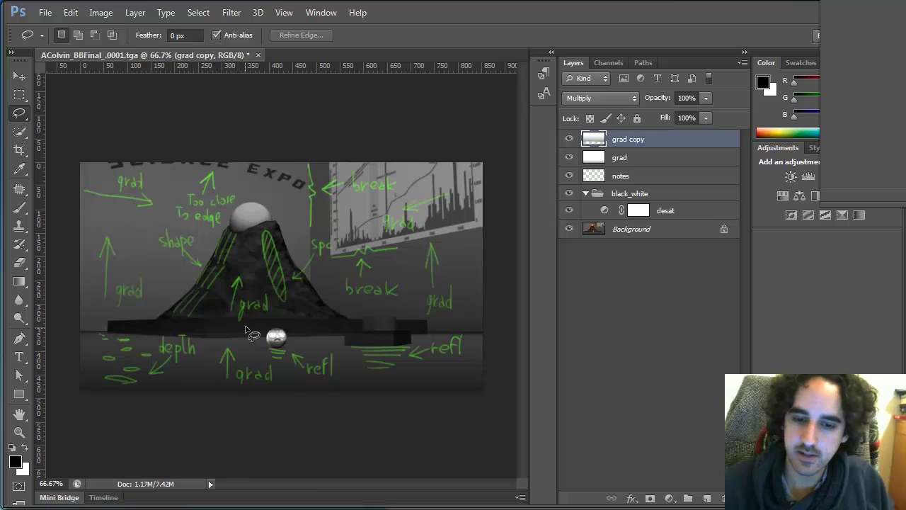
pyautogui.click(569, 210)
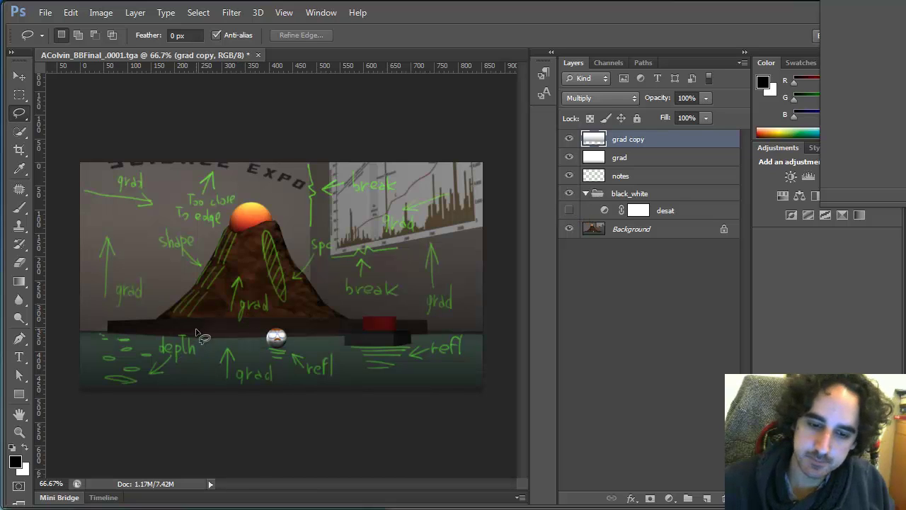
# Step: Circle the table's front area with the Lasso, then compare the shading with the grad copy and grad layers hidden and shown
pyautogui.moveTo(133, 388); pyautogui.dragTo(109, 375)
pyautogui.click(123, 342)
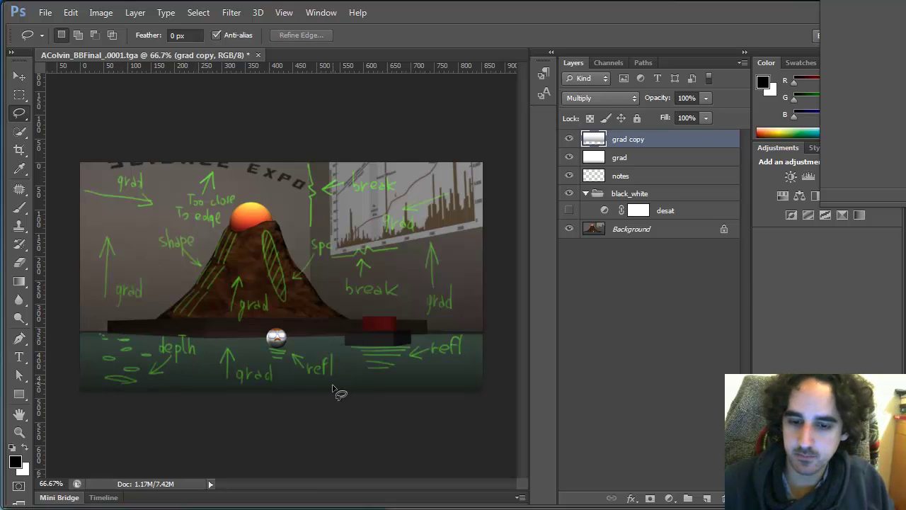
pyautogui.click(569, 139)
pyautogui.click(570, 139)
pyautogui.click(568, 158)
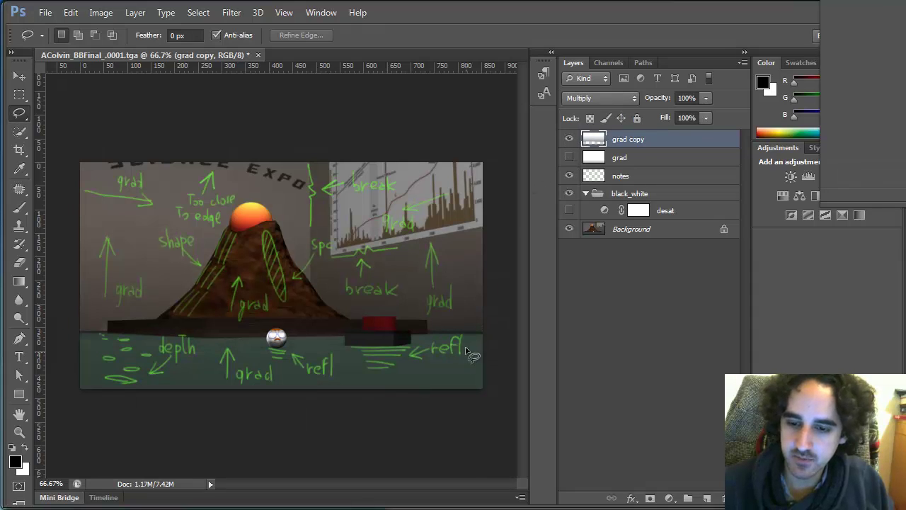
pyautogui.click(569, 158)
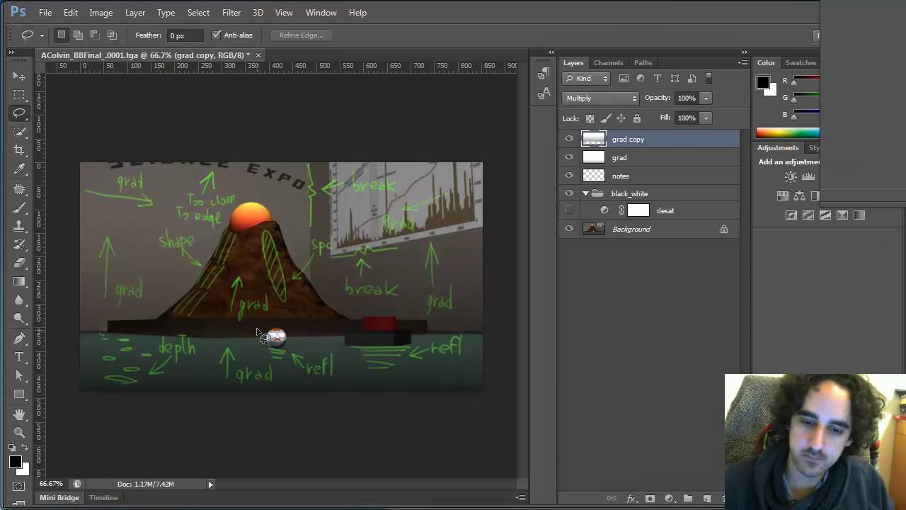
# Step: Create a new layer named "shaping" above the grad copy layer
pyautogui.click(706, 497)
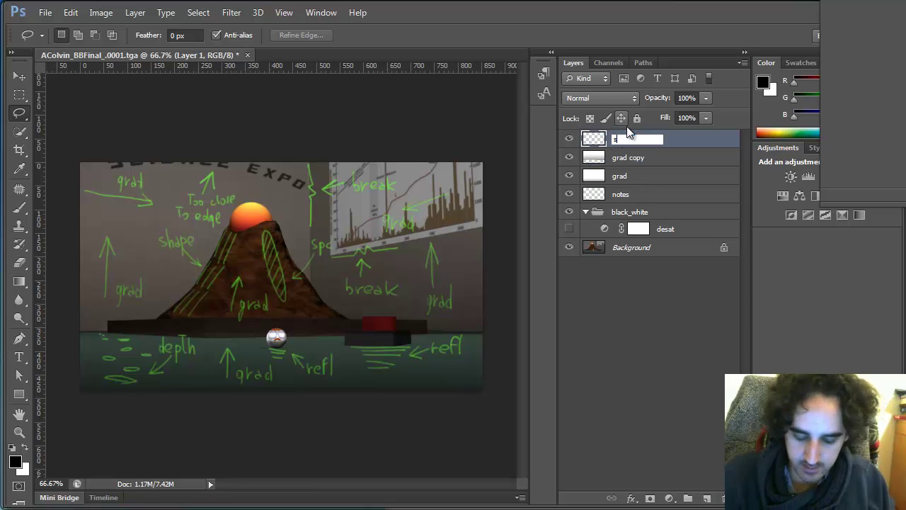
pyautogui.write('ing')
pyautogui.press('Return')
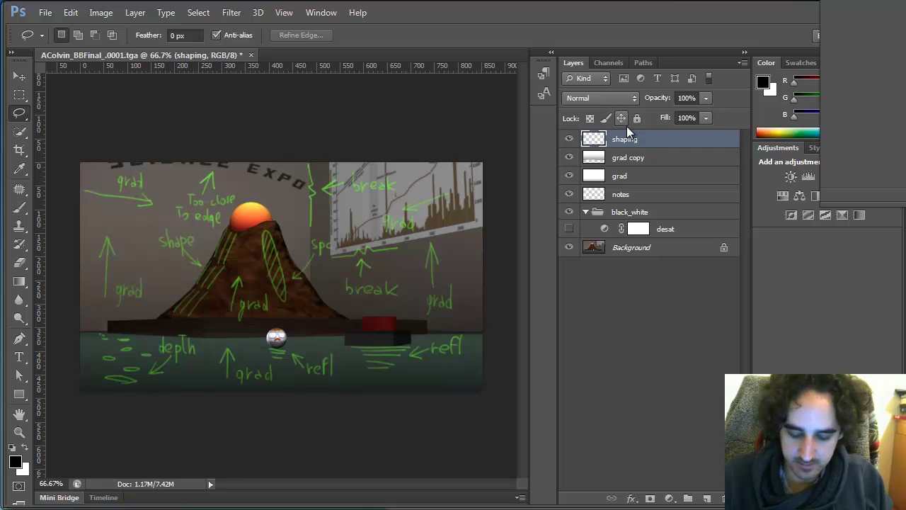
# Step: Select the volcano's left flank with the freehand Lasso and add its right flank to the selection
pyautogui.moveTo(154, 320); pyautogui.dragTo(191, 286)
pyautogui.moveTo(213, 244)
pyautogui.mouseDown()
pyautogui.moveTo(228, 226)
pyautogui.moveTo(244, 232)
pyautogui.moveTo(220, 318)
pyautogui.mouseUp()
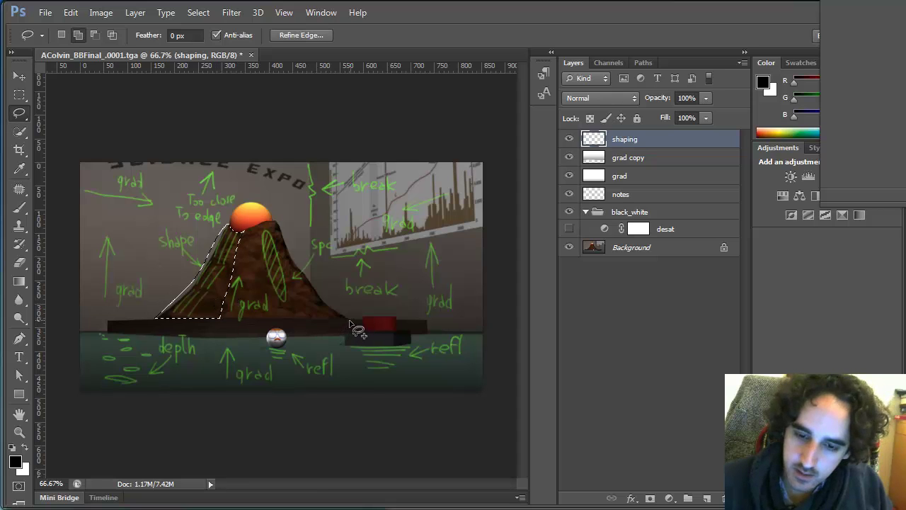
pyautogui.moveTo(351, 322)
pyautogui.mouseDown()
pyautogui.moveTo(292, 322)
pyautogui.moveTo(261, 223)
pyautogui.moveTo(274, 220)
pyautogui.moveTo(296, 269)
pyautogui.moveTo(345, 320)
pyautogui.moveTo(347, 305)
pyautogui.mouseUp()
# Step: Choose an irregular textured brush from the presets for painting in black and set its size to 87 px
pyautogui.press('b')
pyautogui.press('x')
pyautogui.press('x')
pyautogui.rightClick(332, 295)
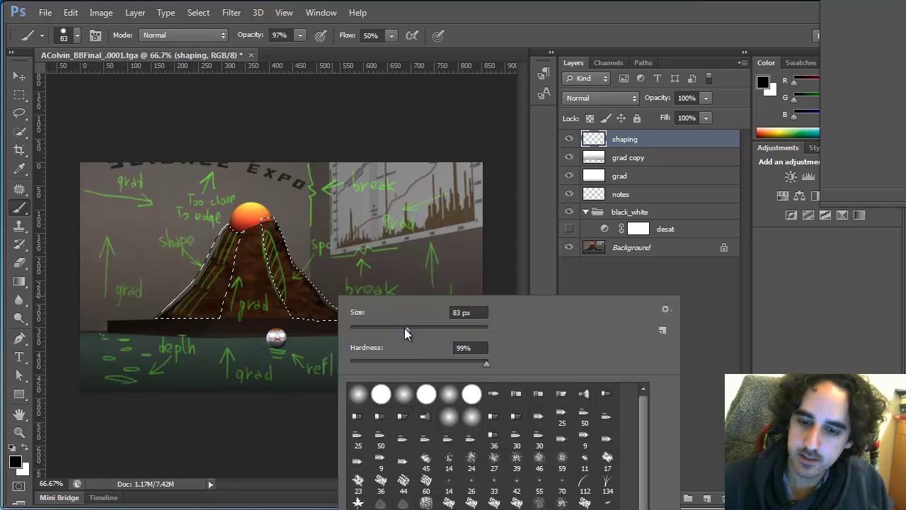
pyautogui.scroll(-10, 628, 485)
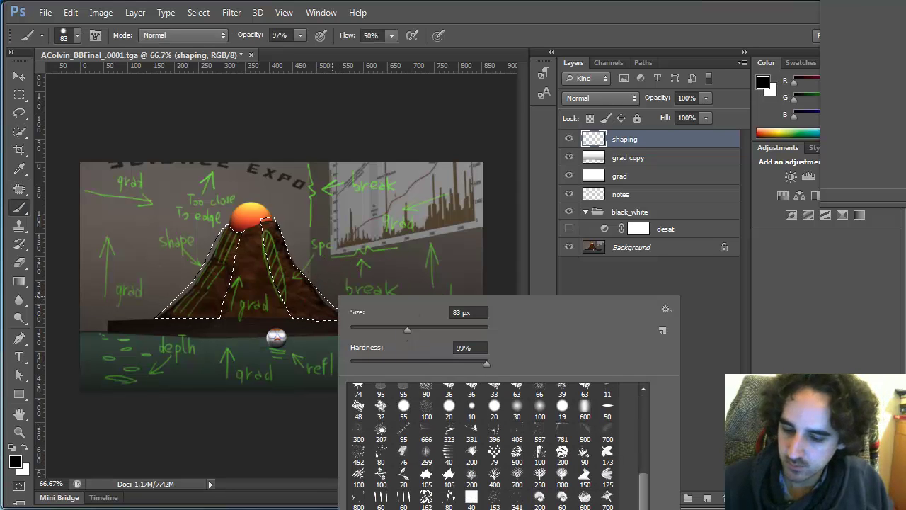
pyautogui.click(404, 496)
pyautogui.moveTo(349, 265); pyautogui.dragTo(358, 269)
# Step: Set the shaping layer's blend mode to Multiply, paint dark shading over both selected volcano flanks, and clear the selection
pyautogui.click(610, 98)
pyautogui.click(575, 157)
pyautogui.moveTo(318, 289); pyautogui.dragTo(343, 304)
pyautogui.moveTo(158, 307); pyautogui.dragTo(197, 255)
pyautogui.hotkey('ctrl', 'd')
# Step: Compare the volcano's form with the shaping layer hidden and shown
pyautogui.click(569, 140)
pyautogui.click(569, 139)
pyautogui.click(570, 139)
pyautogui.click(569, 140)
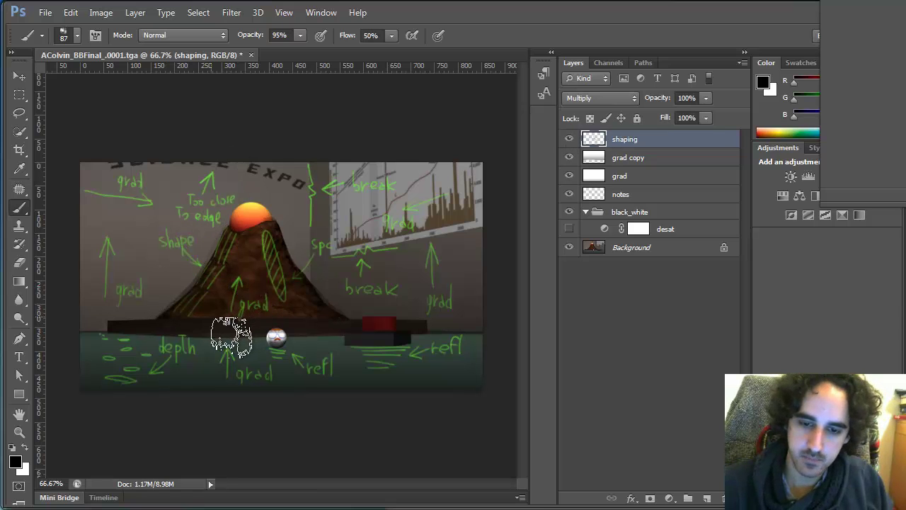
# Step: Trace the volcano's left and right silhouette edges with the Lasso to examine its outline, clearing each selection
pyautogui.press('l')
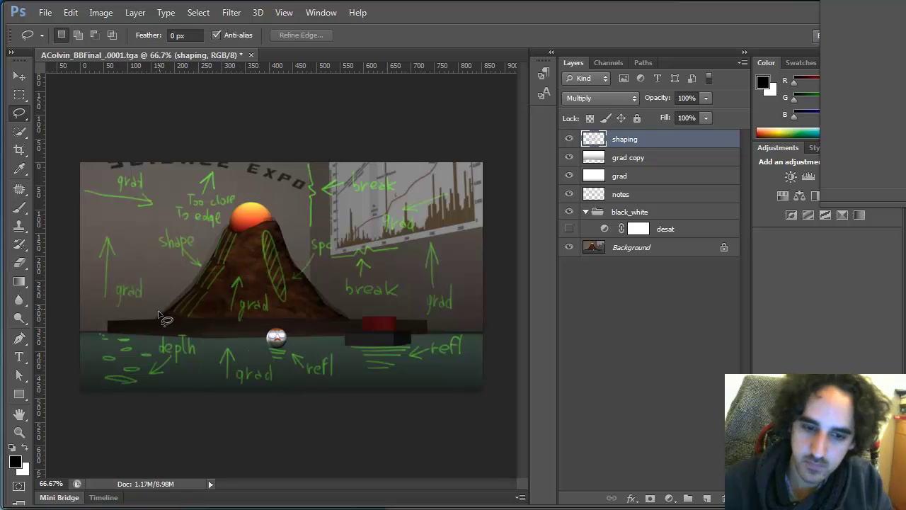
pyautogui.moveTo(191, 290)
pyautogui.mouseDown()
pyautogui.moveTo(227, 220)
pyautogui.moveTo(170, 299)
pyautogui.mouseUp()
pyautogui.click(286, 161)
pyautogui.moveTo(354, 322)
pyautogui.mouseDown()
pyautogui.moveTo(326, 304)
pyautogui.moveTo(311, 270)
pyautogui.mouseUp()
pyautogui.click(343, 229)
pyautogui.moveTo(160, 316)
pyautogui.mouseDown()
pyautogui.moveTo(184, 278)
pyautogui.moveTo(162, 319)
pyautogui.mouseUp()
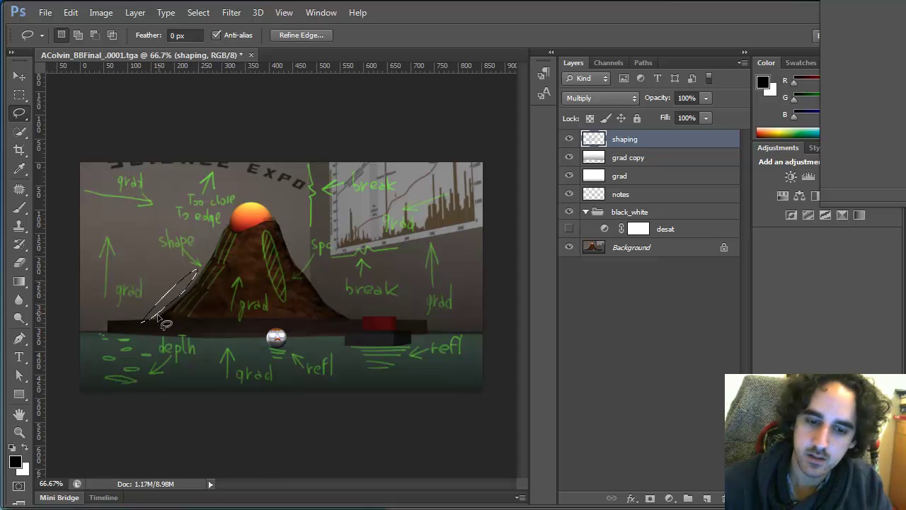
pyautogui.click(356, 200)
# Step: Switch to the browser, examine the model volcano reference photos for surface highlights, and return to Photoshop
pyautogui.hotkey('alt', 'Tab')
pyautogui.hotkey('ctrl', 'Tab')
pyautogui.hotkey('ctrl', 'Tab')
pyautogui.hotkey('ctrl', 'Tab')
pyautogui.hotkey('ctrl', 'Tab')
pyautogui.hotkey('ctrl', 'Tab')
pyautogui.hotkey('ctrl', 'shift', 'Tab')
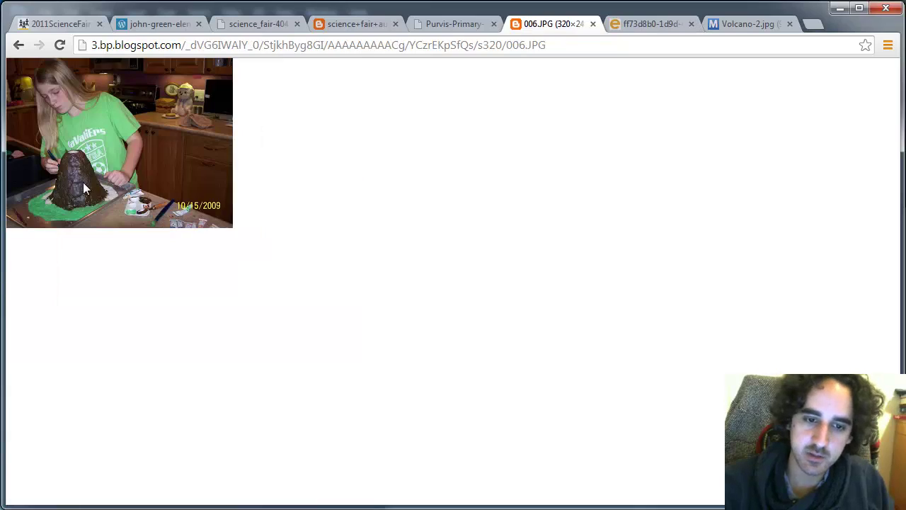
pyautogui.hotkey('alt', 'Tab')
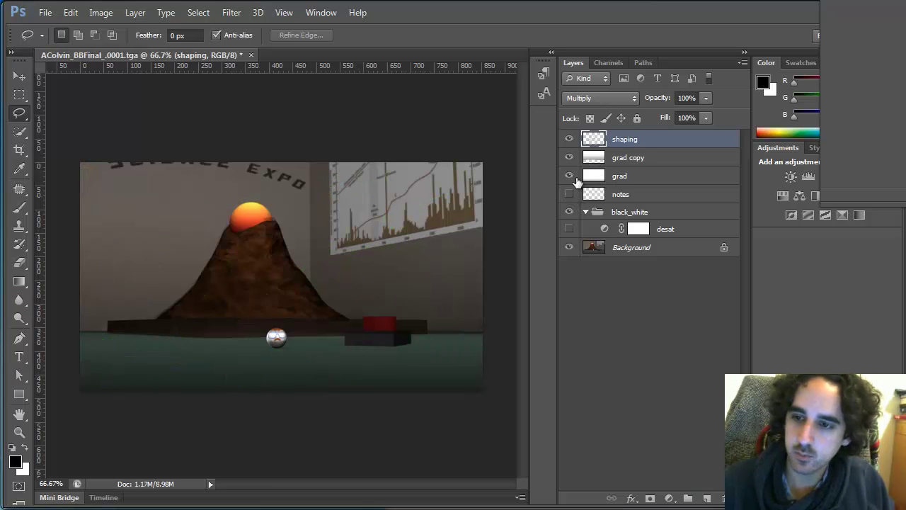
# Step: Create a new layer named "spc" above the shaping layer and set its blend mode to Screen
pyautogui.click(706, 498)
pyautogui.doubleClick(621, 139)
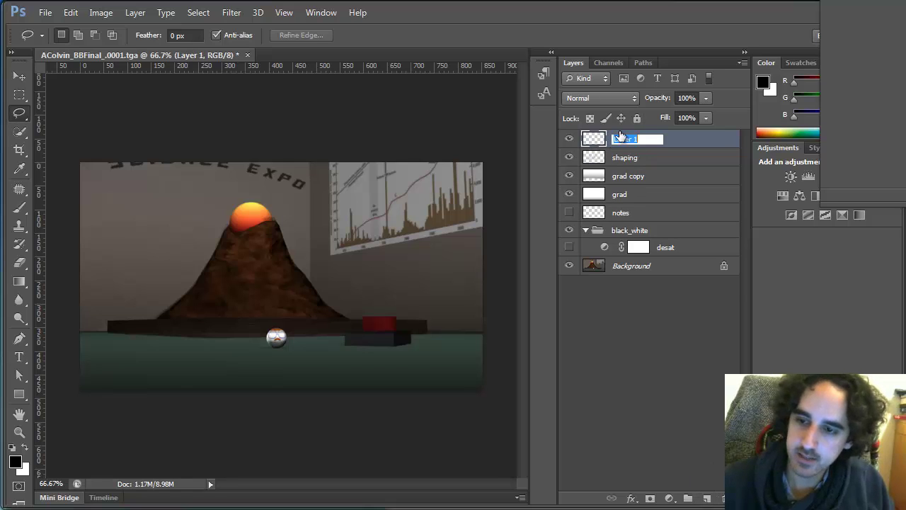
pyautogui.write('spc')
pyautogui.press('Return')
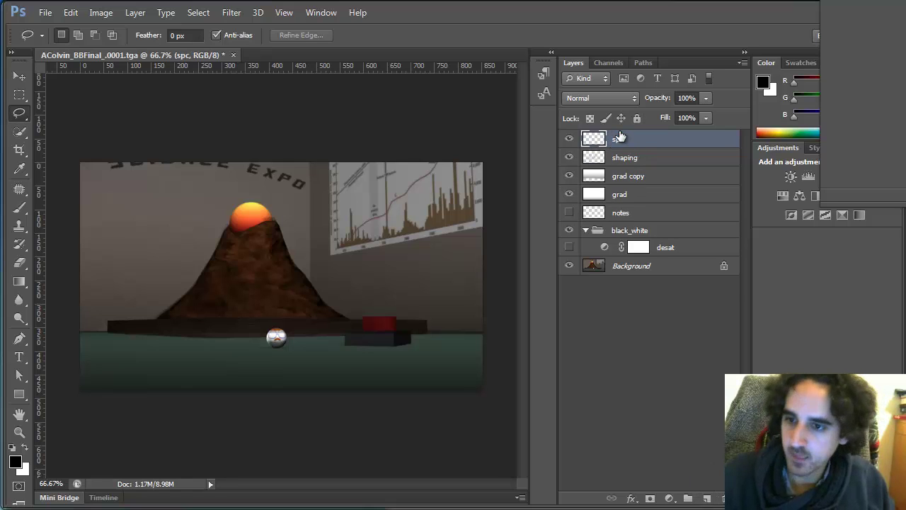
pyautogui.click(616, 99)
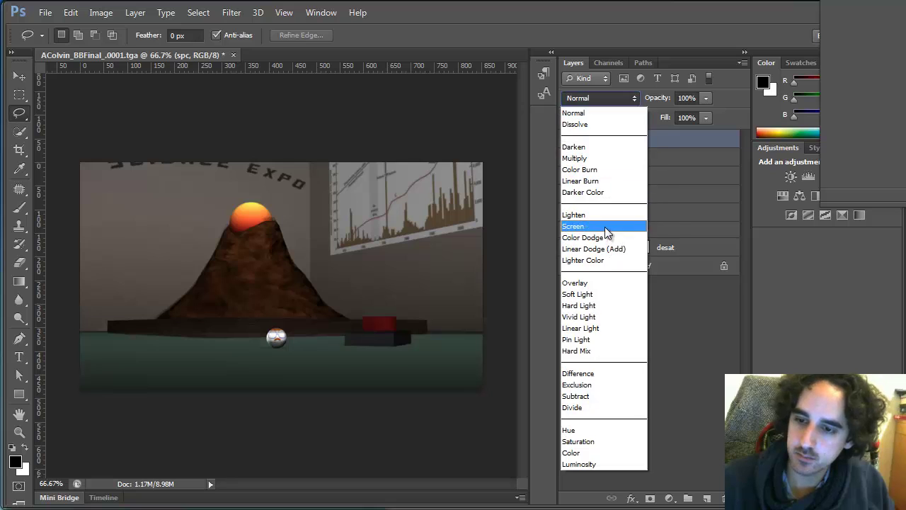
pyautogui.click(602, 224)
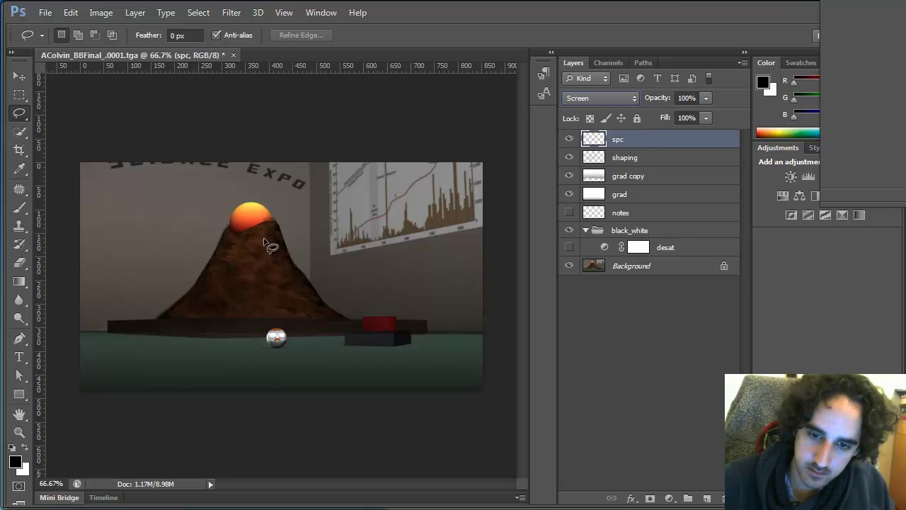
# Step: Lasso small irregular spots down the volcano's right front, fill them by brush with a brown sampled from the volcano, and deselect
pyautogui.moveTo(263, 233); pyautogui.dragTo(258, 246)
pyautogui.moveTo(266, 245)
pyautogui.mouseDown()
pyautogui.moveTo(270, 280)
pyautogui.moveTo(263, 277)
pyautogui.mouseUp()
pyautogui.moveTo(278, 268)
pyautogui.mouseDown()
pyautogui.moveTo(253, 269)
pyautogui.moveTo(279, 289)
pyautogui.mouseUp()
pyautogui.moveTo(265, 295); pyautogui.dragTo(275, 280)
pyautogui.press('b')
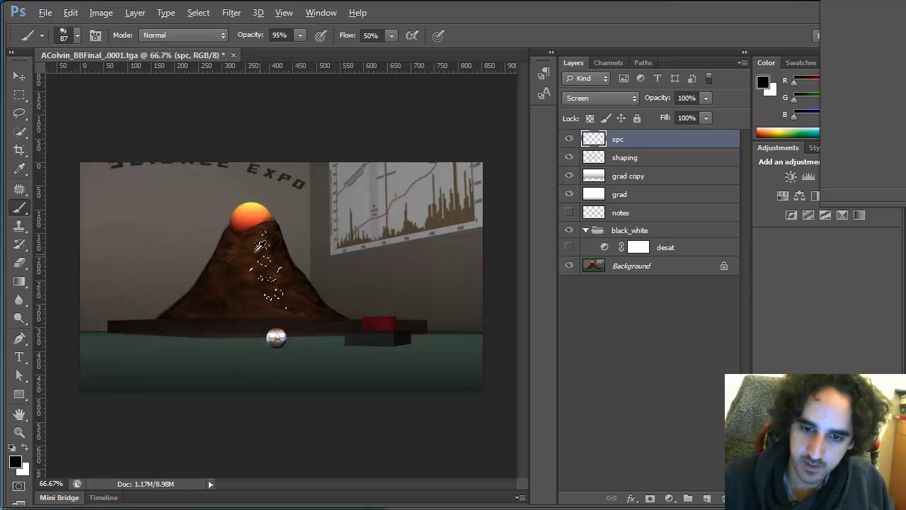
pyautogui.keyDown('alt'); pyautogui.click(251, 248); pyautogui.keyUp('alt')
pyautogui.moveTo(301, 325)
pyautogui.mouseDown()
pyautogui.moveTo(264, 255)
pyautogui.moveTo(271, 202)
pyautogui.mouseUp()
pyautogui.hotkey('ctrl', 'd')
# Step: Adjust the spc layer's Hue/Saturation to hue -163, saturation +63 and lightness +37
pyautogui.hotkey('ctrl', 'u')
pyautogui.moveTo(837, 277); pyautogui.dragTo(771, 291)
pyautogui.moveTo(840, 348); pyautogui.dragTo(852, 349)
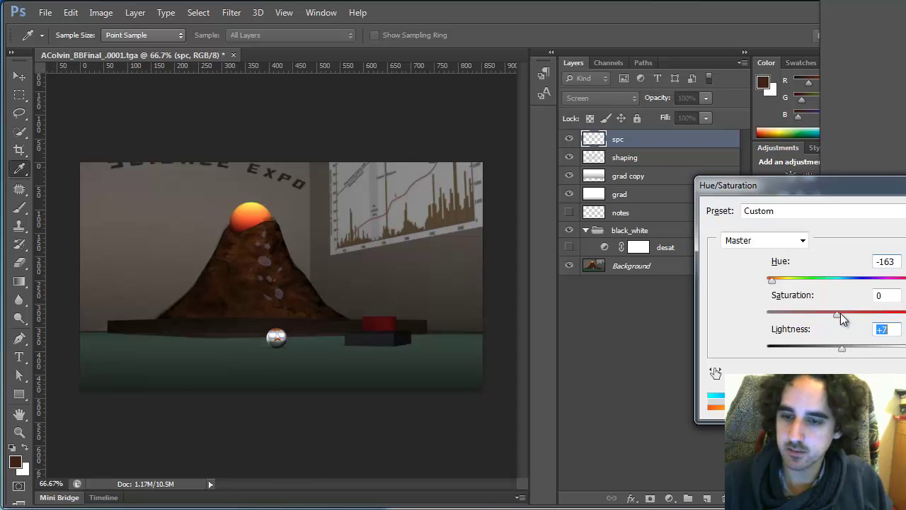
pyautogui.moveTo(841, 316); pyautogui.dragTo(855, 310)
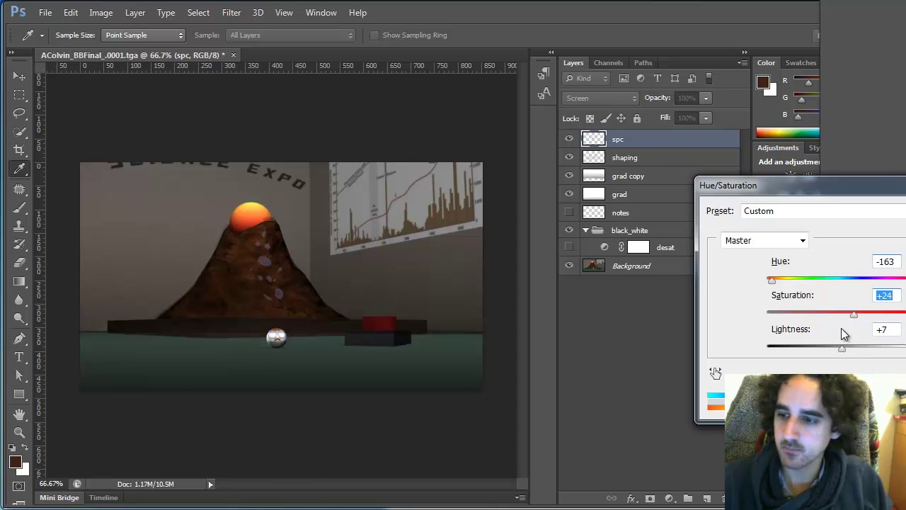
pyautogui.moveTo(840, 341); pyautogui.dragTo(863, 348)
pyautogui.moveTo(855, 312); pyautogui.dragTo(877, 318)
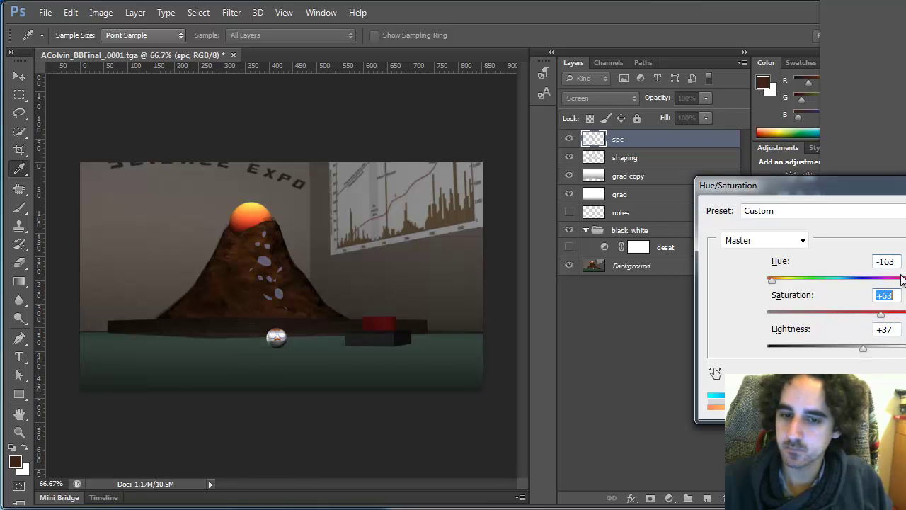
pyautogui.press('Return')
pyautogui.press('b')
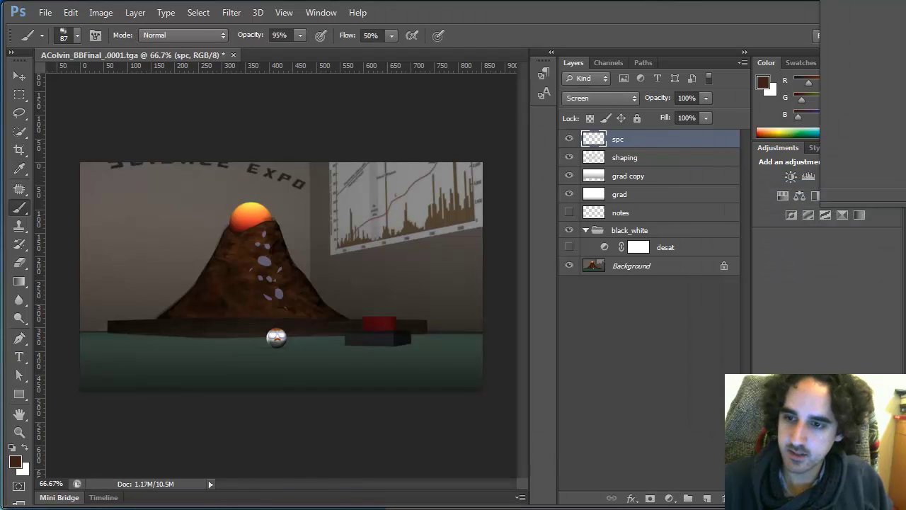
# Step: Add a new layer above spc and set its blend mode to Screen
pyautogui.click(707, 498)
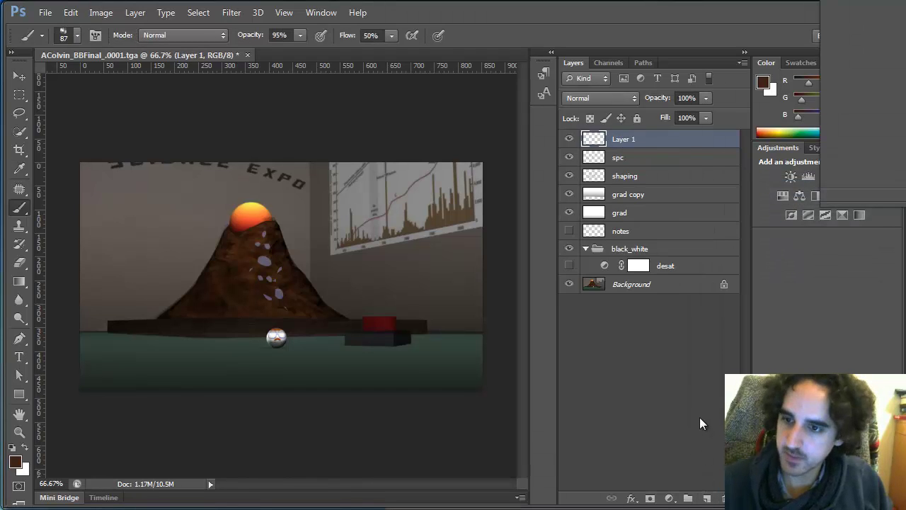
pyautogui.click(600, 98)
pyautogui.click(602, 226)
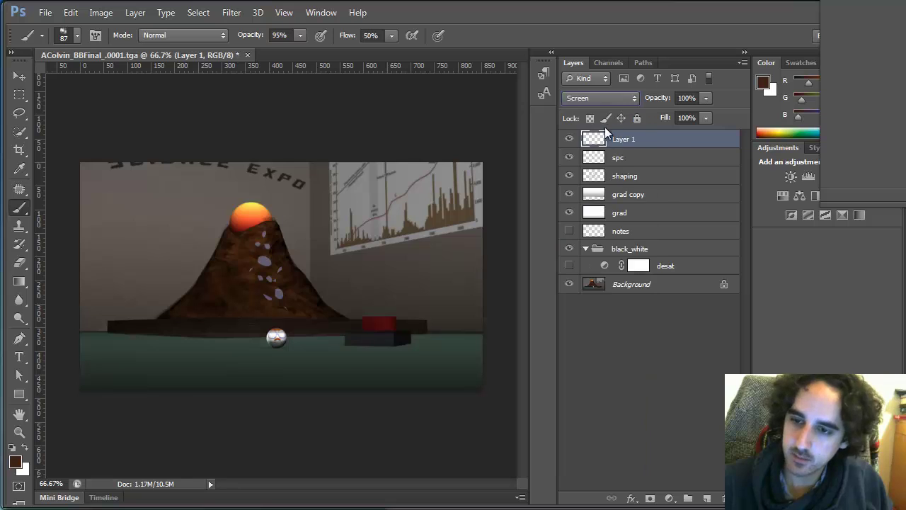
# Step: Sample the blue of the spots with the spc layer isolated, then paint a bluish highlight streak down the volcano around them
pyautogui.keyDown('alt'); pyautogui.click(569, 157); pyautogui.keyUp('alt')
pyautogui.keyDown('alt'); pyautogui.click(266, 260); pyautogui.keyUp('alt')
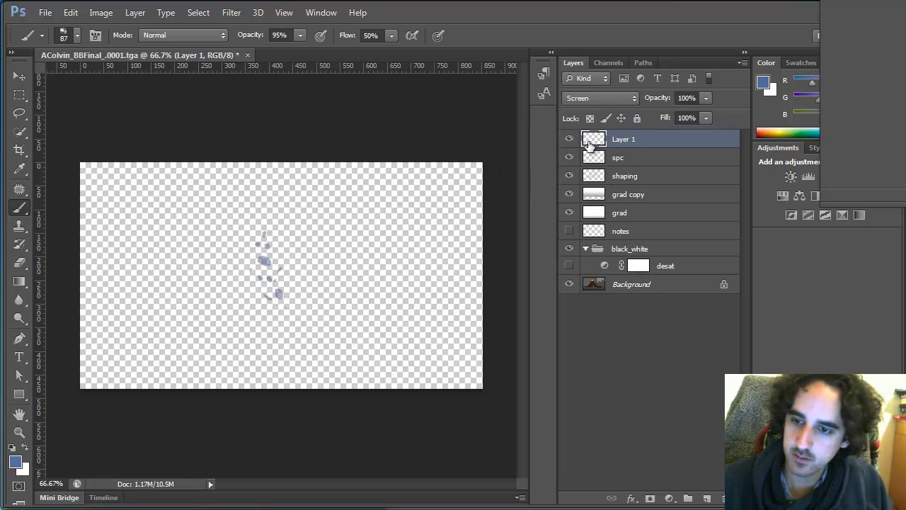
pyautogui.keyDown('alt'); pyautogui.click(569, 157); pyautogui.keyUp('alt')
pyautogui.moveTo(297, 281); pyautogui.dragTo(284, 275)
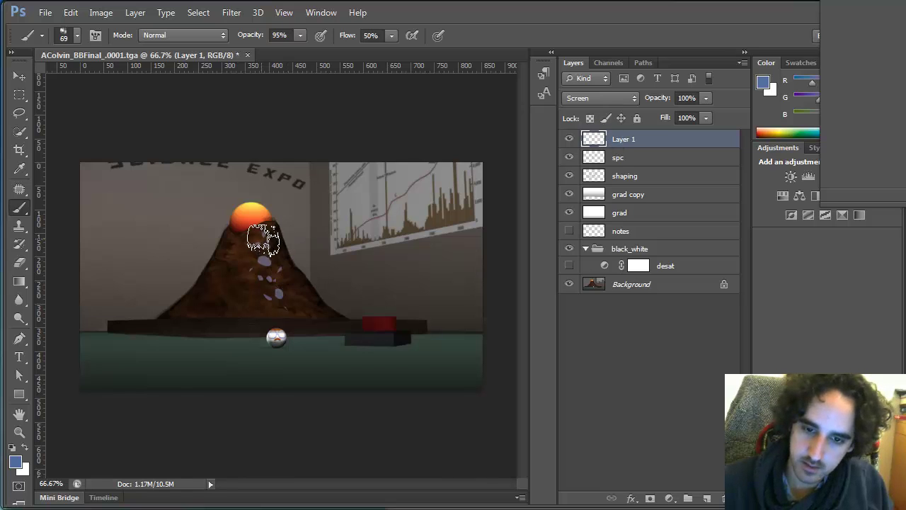
pyautogui.moveTo(263, 244)
pyautogui.mouseDown()
pyautogui.moveTo(283, 299)
pyautogui.moveTo(277, 216)
pyautogui.moveTo(274, 293)
pyautogui.moveTo(280, 277)
pyautogui.moveTo(264, 282)
pyautogui.moveTo(266, 272)
pyautogui.mouseUp()
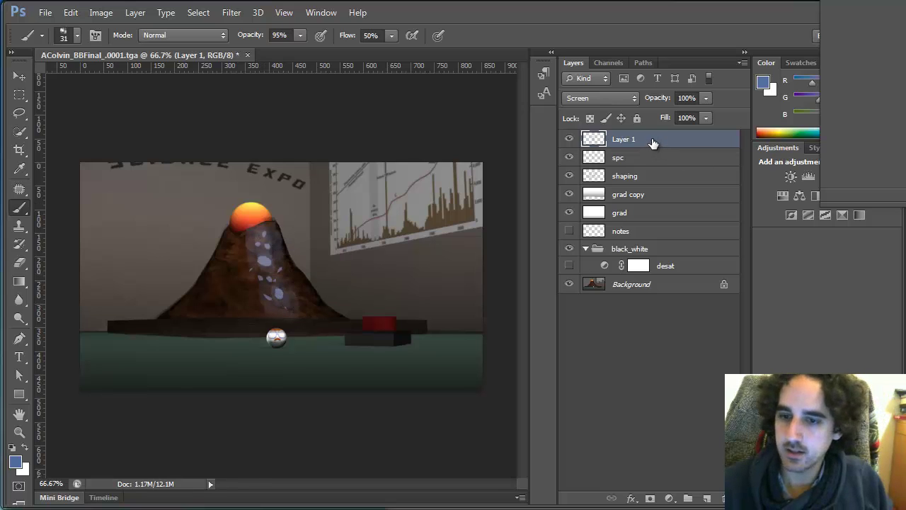
# Step: Merge the streak layer into spc and erase parts of the highlight streak with a 21 px Eraser
pyautogui.press('l')
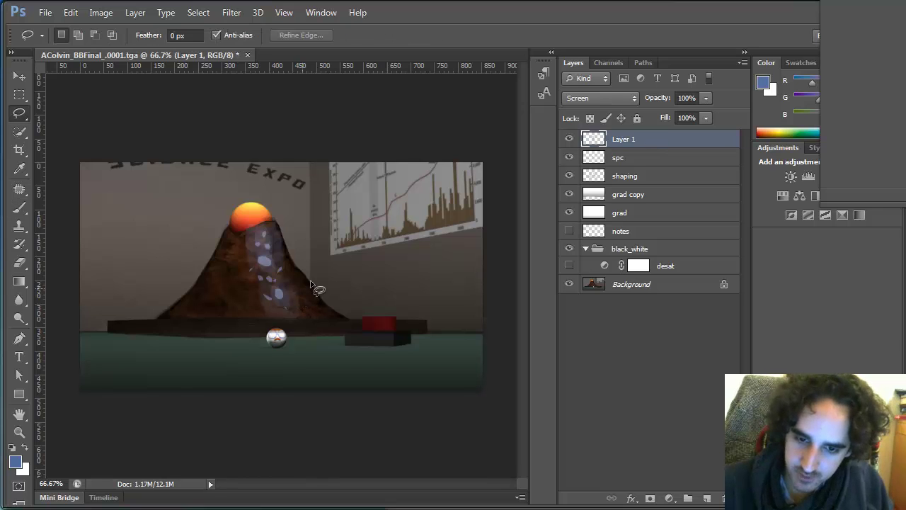
pyautogui.press('Delete')
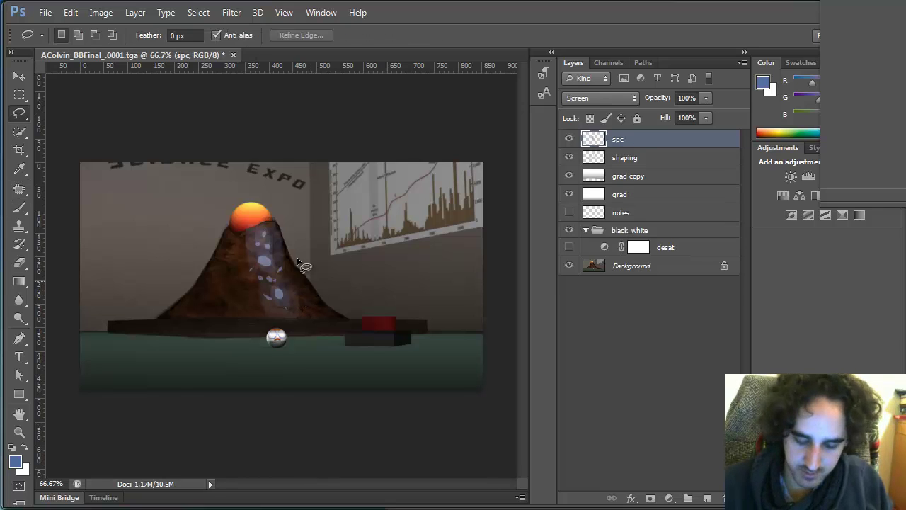
pyautogui.press('e')
pyautogui.keyDown('alt'); pyautogui.rightClick(247, 245); pyautogui.keyUp('alt')
pyautogui.keyDown('alt'); pyautogui.rightClick(247, 238); pyautogui.keyUp('alt')
pyautogui.keyDown('alt'); pyautogui.rightClick(247, 237); pyautogui.keyUp('alt')
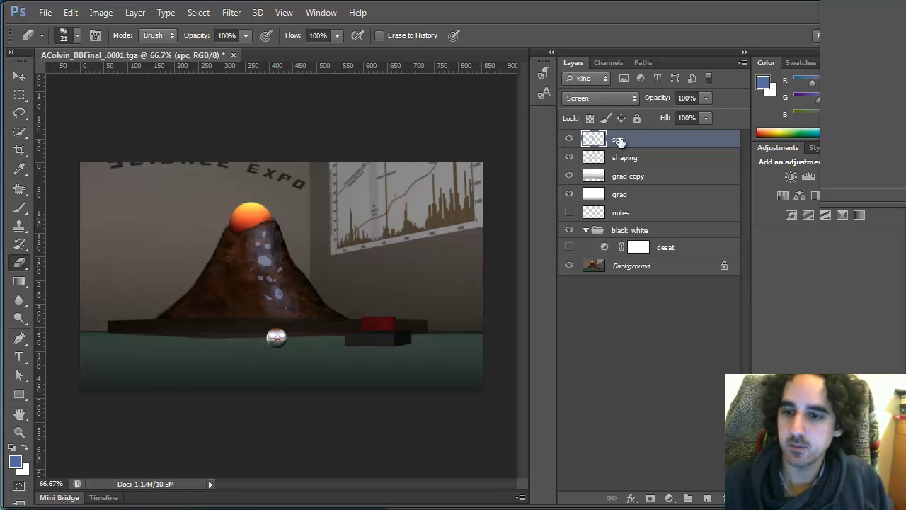
# Step: Adjust the spc layer's Hue/Saturation to hue -19 and saturation -64, and reduce its lightness to subdue the highlights
pyautogui.hotkey('ctrl', 'u')
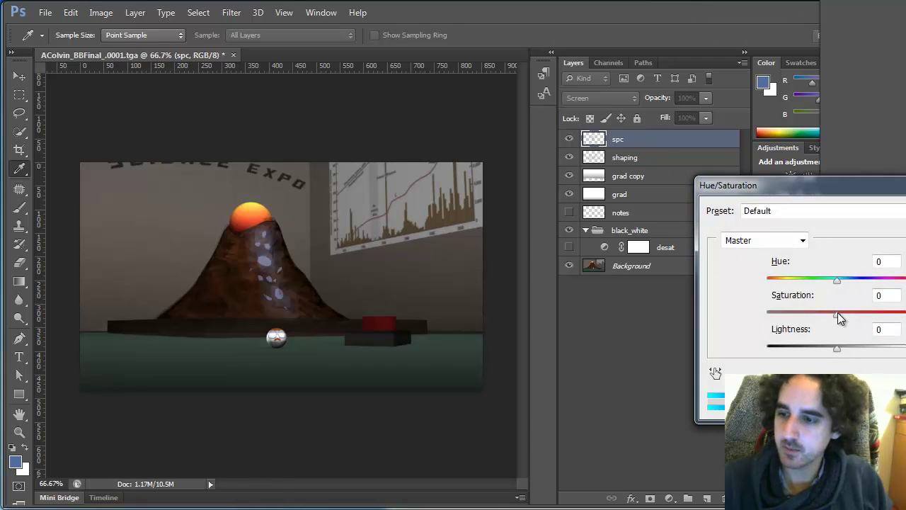
pyautogui.moveTo(834, 281)
pyautogui.mouseDown()
pyautogui.moveTo(815, 282)
pyautogui.moveTo(824, 281)
pyautogui.mouseUp()
pyautogui.moveTo(802, 318)
pyautogui.mouseDown()
pyautogui.moveTo(779, 318)
pyautogui.moveTo(793, 316)
pyautogui.mouseUp()
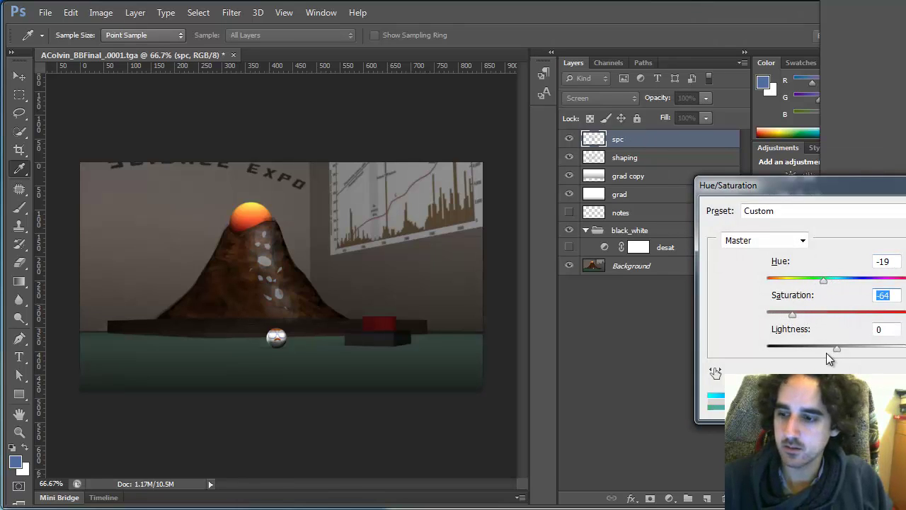
pyautogui.moveTo(835, 349); pyautogui.dragTo(799, 358)
pyautogui.press('Return')
pyautogui.press('e')
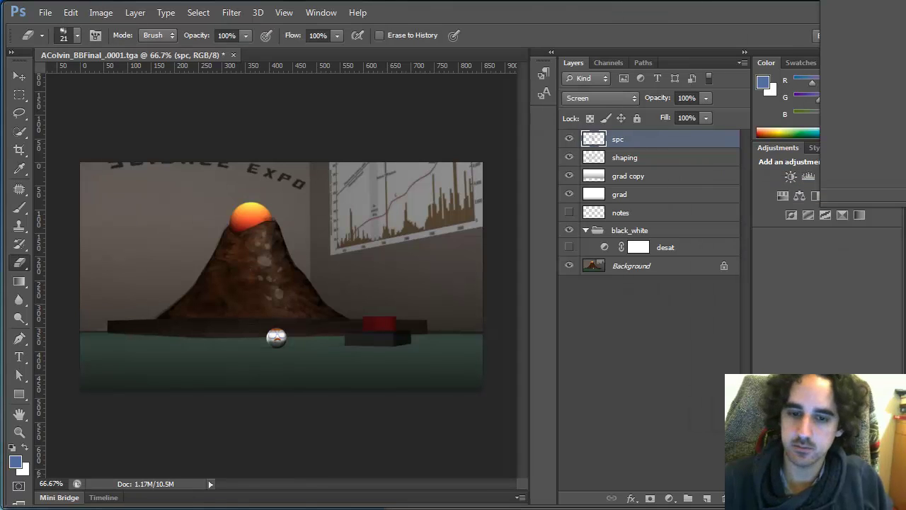
# Step: Add a new layer named lava and place it between the shaping and grad copy layers
pyautogui.click(707, 498)
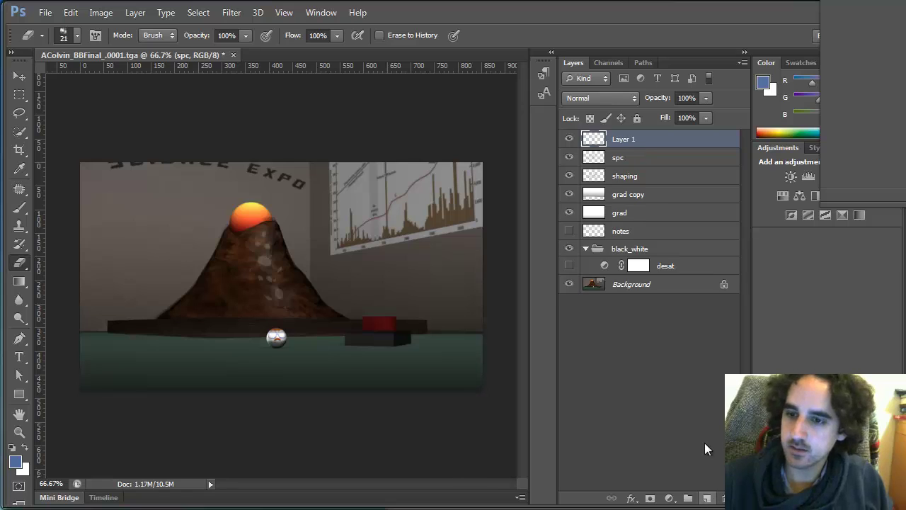
pyautogui.doubleClick(623, 139)
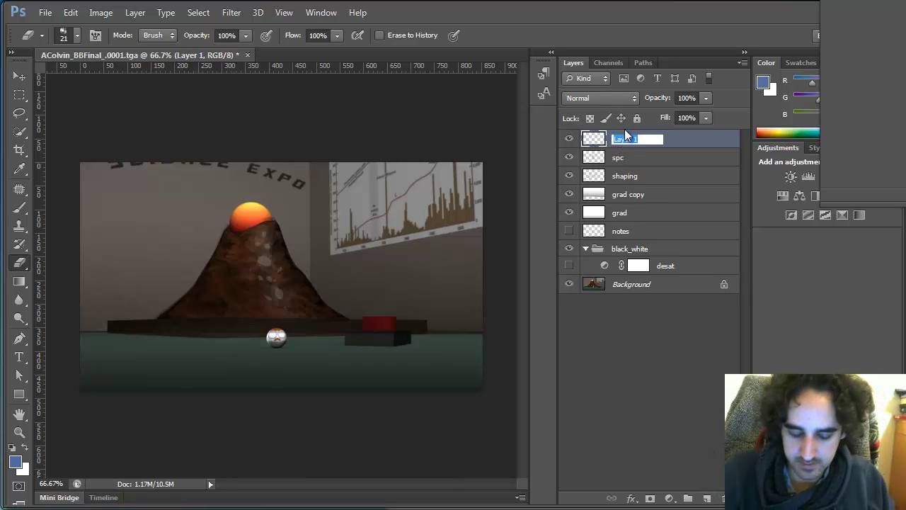
pyautogui.press('Return')
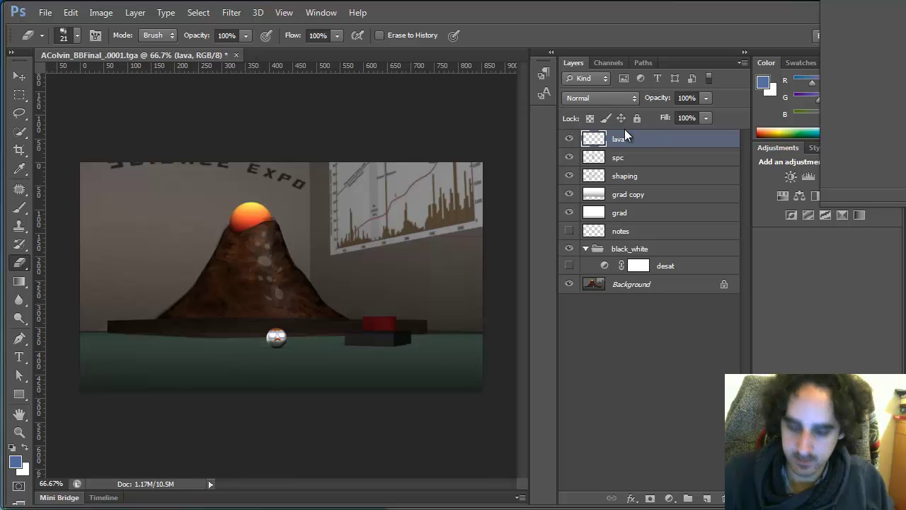
pyautogui.press('l')
pyautogui.moveTo(636, 141); pyautogui.dragTo(633, 184)
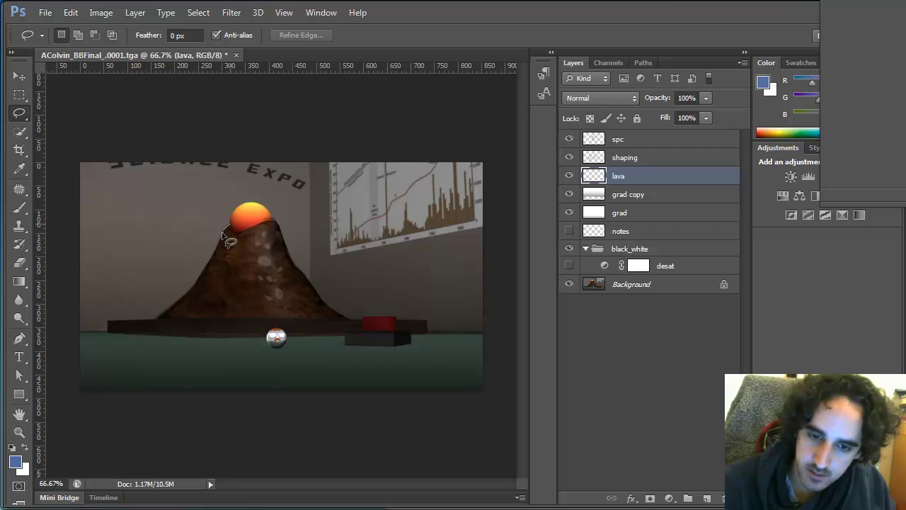
# Step: Lasso a lava shape with drips around the volcano's peak and fill it with the blue foreground colour
pyautogui.moveTo(205, 269)
pyautogui.mouseDown()
pyautogui.moveTo(231, 247)
pyautogui.moveTo(229, 270)
pyautogui.moveTo(248, 251)
pyautogui.moveTo(266, 266)
pyautogui.moveTo(270, 255)
pyautogui.moveTo(289, 260)
pyautogui.moveTo(274, 219)
pyautogui.moveTo(228, 211)
pyautogui.mouseUp()
pyautogui.hotkey('shift', 'F5')
pyautogui.press('Return')
pyautogui.hotkey('ctrl', 'd')
# Step: Recolour the lava with Hue/Saturation, using hue +153 and slightly lower lightness, and apply a second adjustment of saturation +29
pyautogui.press('i')
pyautogui.hotkey('ctrl', 'u')
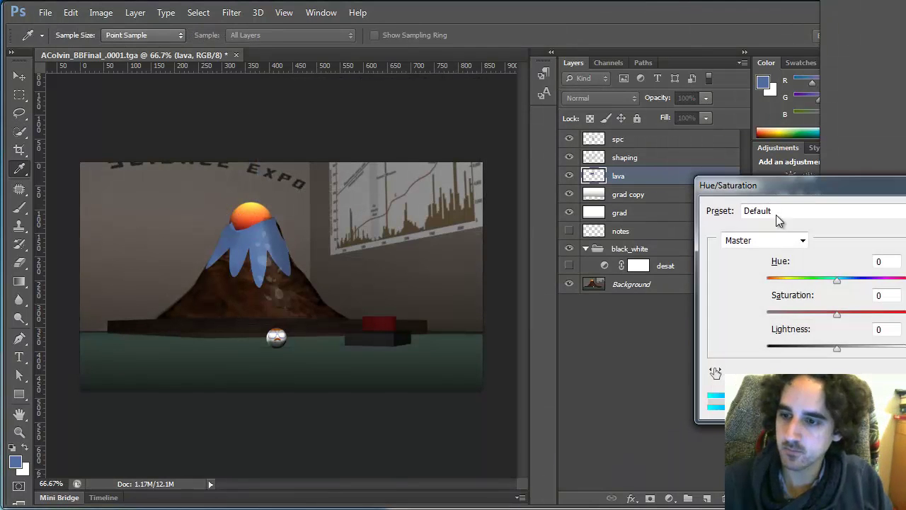
pyautogui.moveTo(837, 279); pyautogui.dragTo(900, 282)
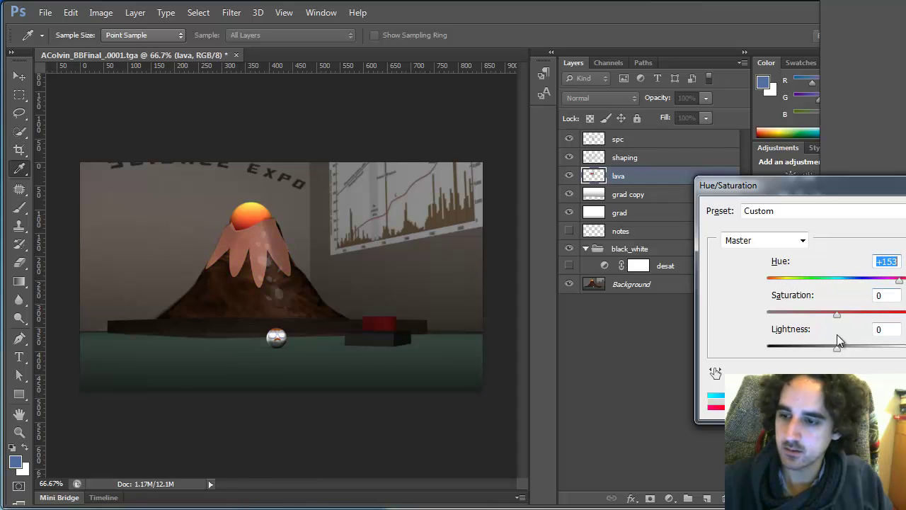
pyautogui.moveTo(837, 348); pyautogui.dragTo(824, 351)
pyautogui.press('Return')
pyautogui.press('l')
pyautogui.hotkey('ctrl', 'u')
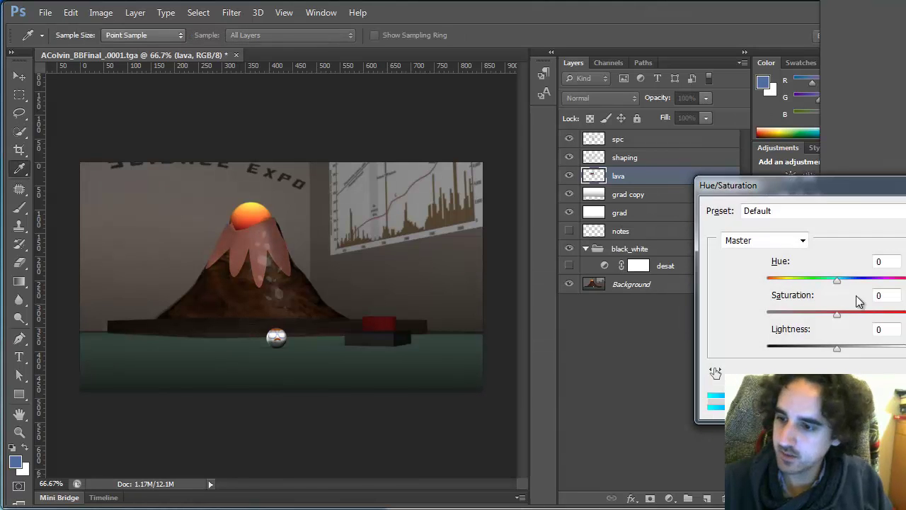
pyautogui.moveTo(854, 312)
pyautogui.mouseDown()
pyautogui.moveTo(865, 320)
pyautogui.moveTo(858, 319)
pyautogui.mouseUp()
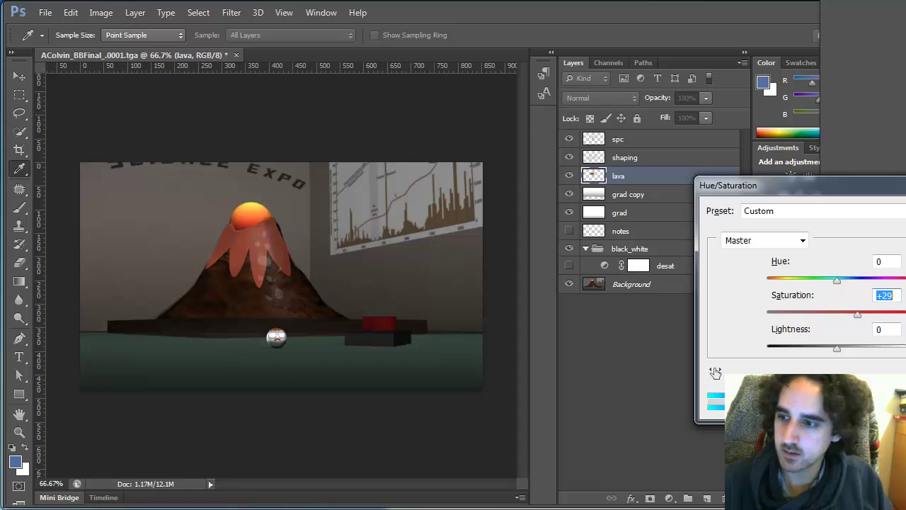
pyautogui.press('Return')
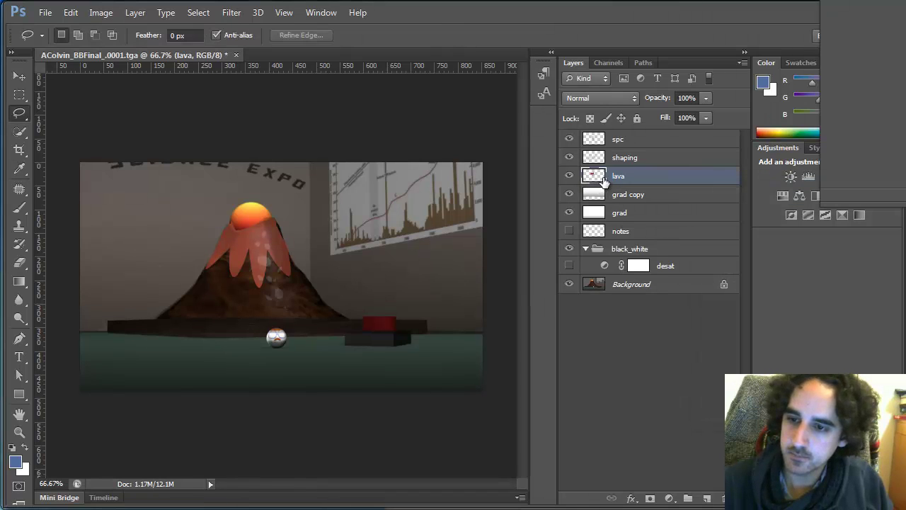
# Step: Compare the lava with the shaping and spc layers hidden and shown, and load the lava layer's outline as a selection
pyautogui.click(570, 157)
pyautogui.click(570, 158)
pyautogui.click(569, 141)
pyautogui.click(569, 141)
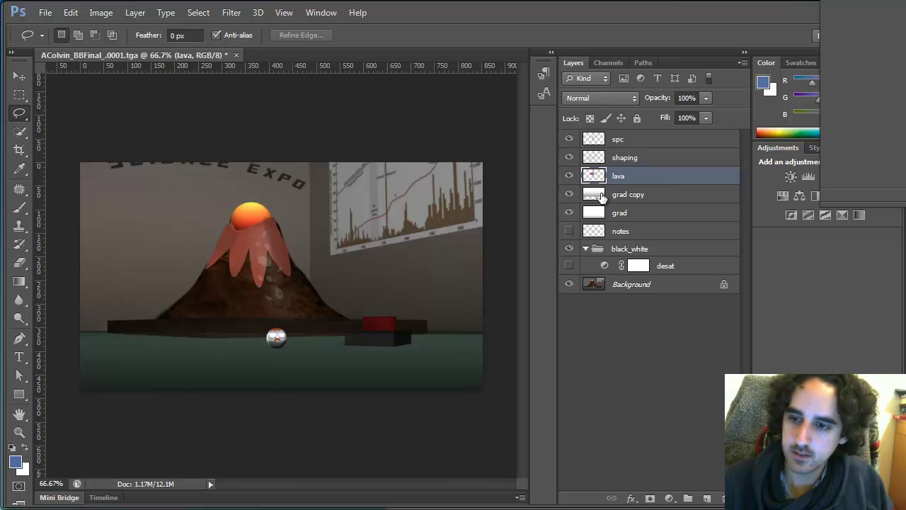
pyautogui.moveTo(600, 145); pyautogui.dragTo(597, 182)
pyautogui.keyDown('ctrl'); pyautogui.click(595, 180); pyautogui.keyUp('ctrl')
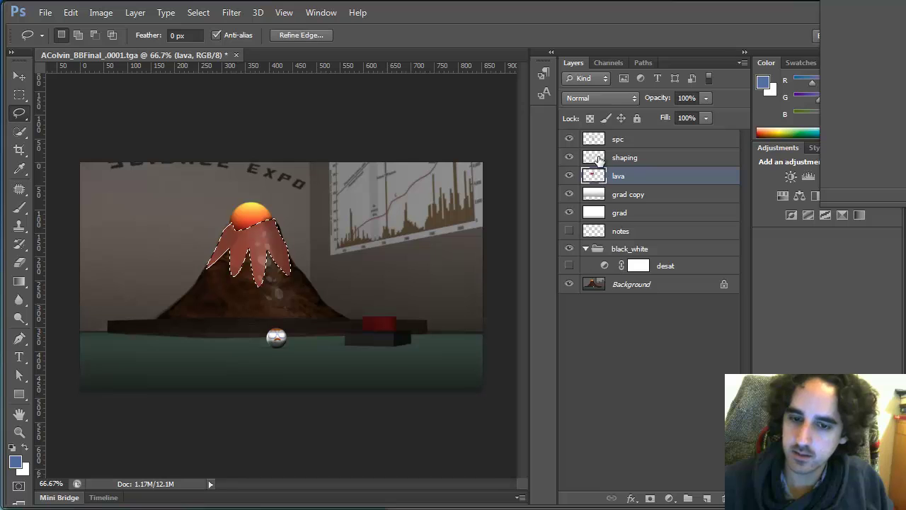
# Step: Tint the spc highlights inside the lava selection with Hue/Saturation at hue +175 and saturation +84, and deselect
pyautogui.click(595, 139)
pyautogui.hotkey('ctrl', 'u')
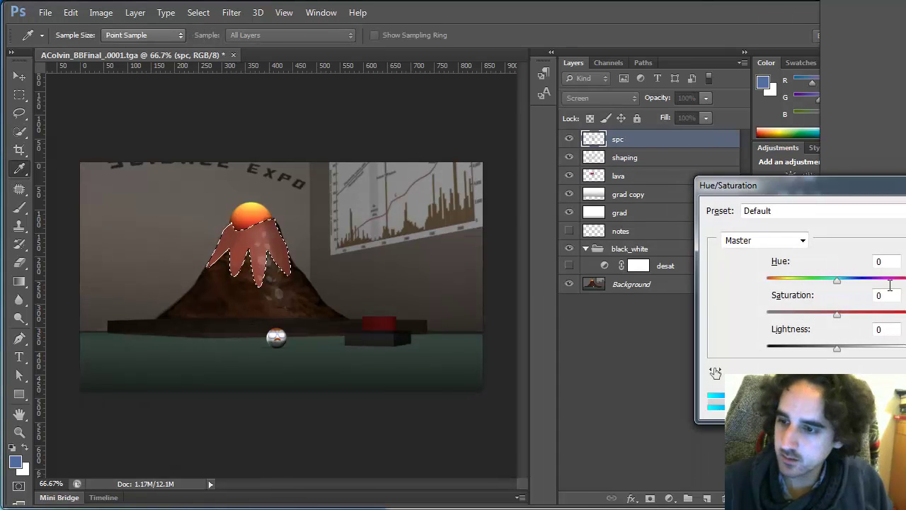
pyautogui.moveTo(839, 280); pyautogui.dragTo(812, 283)
pyautogui.moveTo(866, 318); pyautogui.dragTo(896, 316)
pyautogui.moveTo(805, 280); pyautogui.dragTo(905, 283)
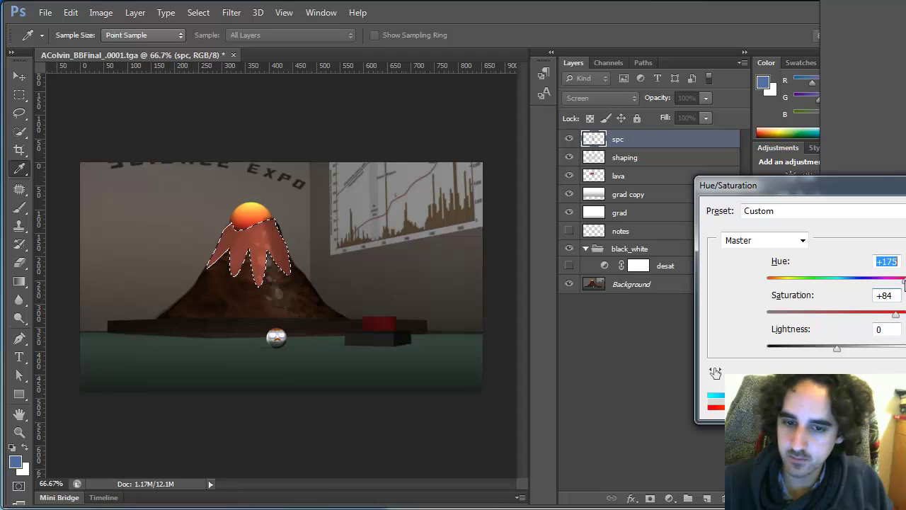
pyautogui.press('Return')
pyautogui.hotkey('ctrl', 'd')
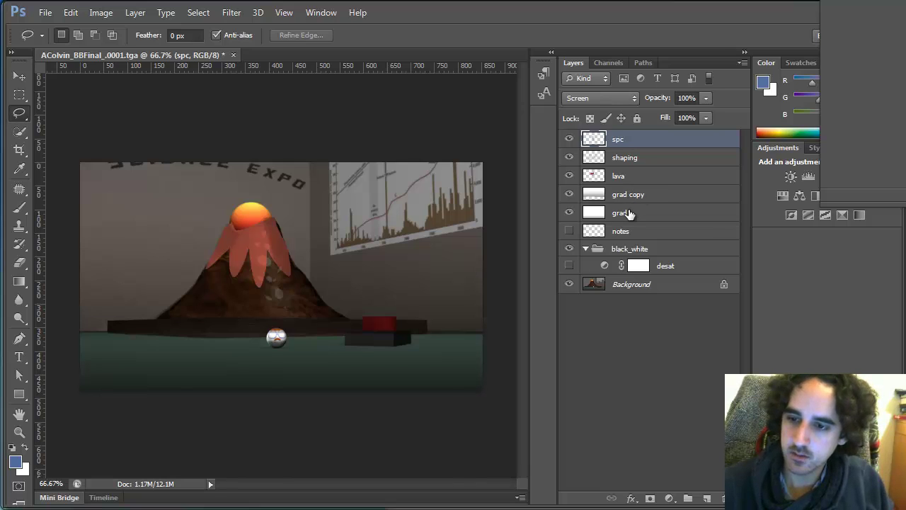
pyautogui.click(636, 160)
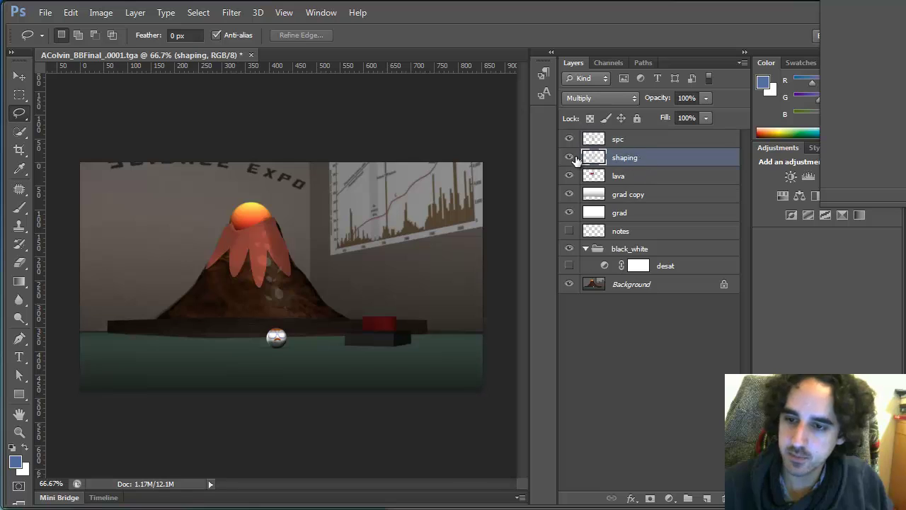
pyautogui.hotkey('ctrl', 'j')
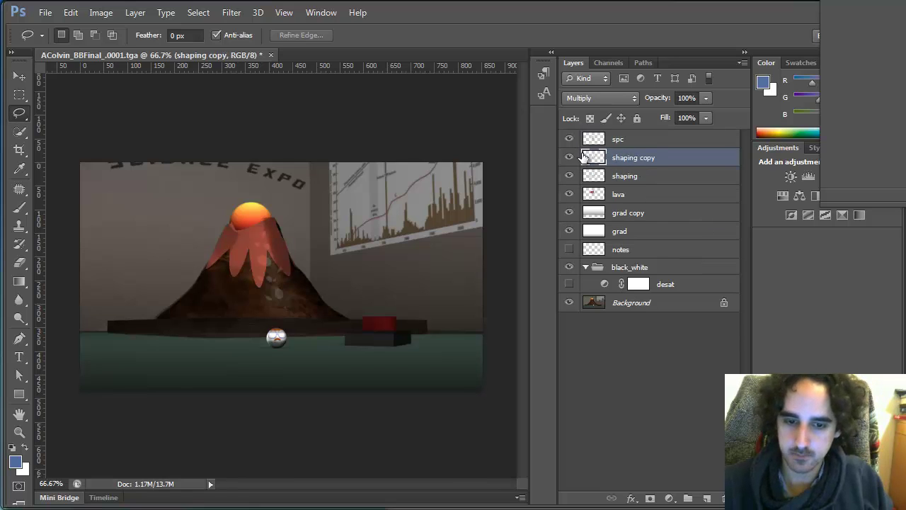
pyautogui.press('e')
pyautogui.keyDown('alt'); pyautogui.rightClick(220, 328); pyautogui.keyUp('alt')
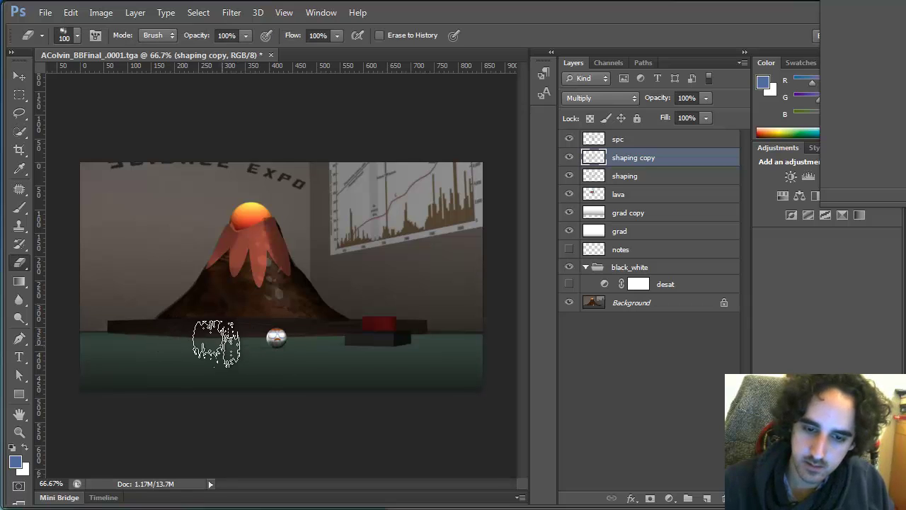
pyautogui.press('l')
pyautogui.moveTo(283, 213)
pyautogui.mouseDown()
pyautogui.moveTo(226, 222)
pyautogui.moveTo(243, 232)
pyautogui.moveTo(282, 217)
pyautogui.moveTo(240, 212)
pyautogui.mouseUp()
pyautogui.hotkey('ctrl', 'd')
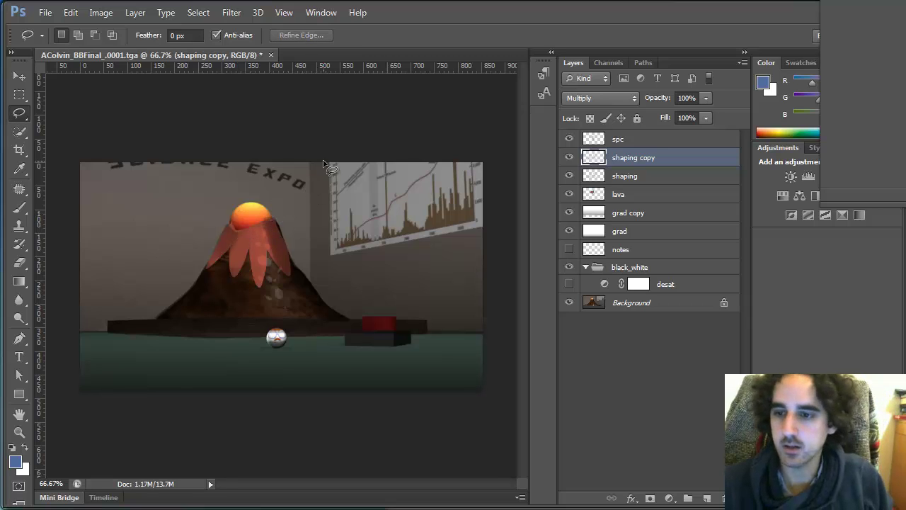
pyautogui.press('Delete')
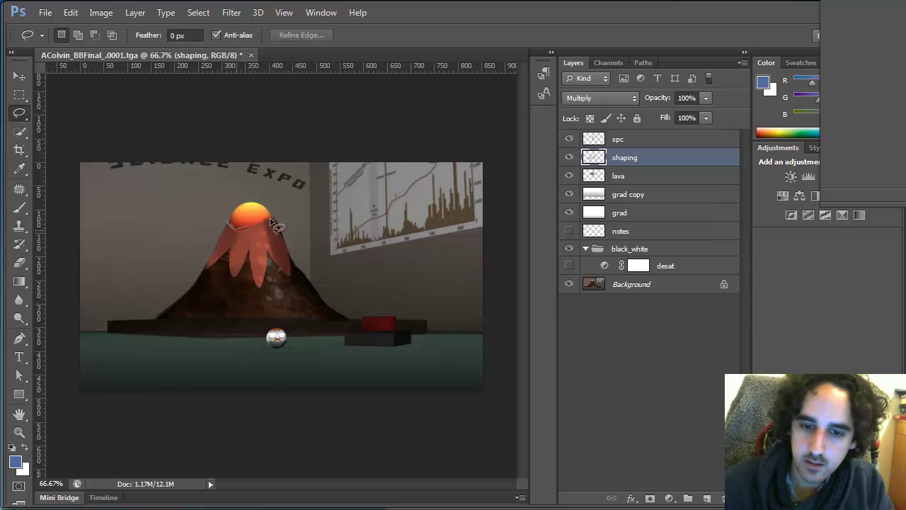
pyautogui.moveTo(282, 204); pyautogui.dragTo(238, 217)
pyautogui.hotkey('ctrl', 'd')
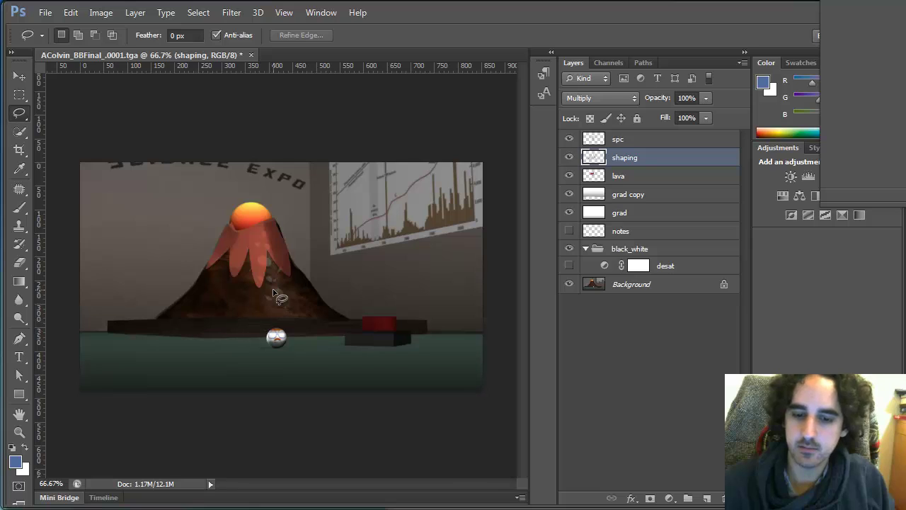
# Step: Move the desat adjustment to the top of the layer stack, check the image's values in greyscale and hide it again
pyautogui.click(568, 266)
pyautogui.click(568, 266)
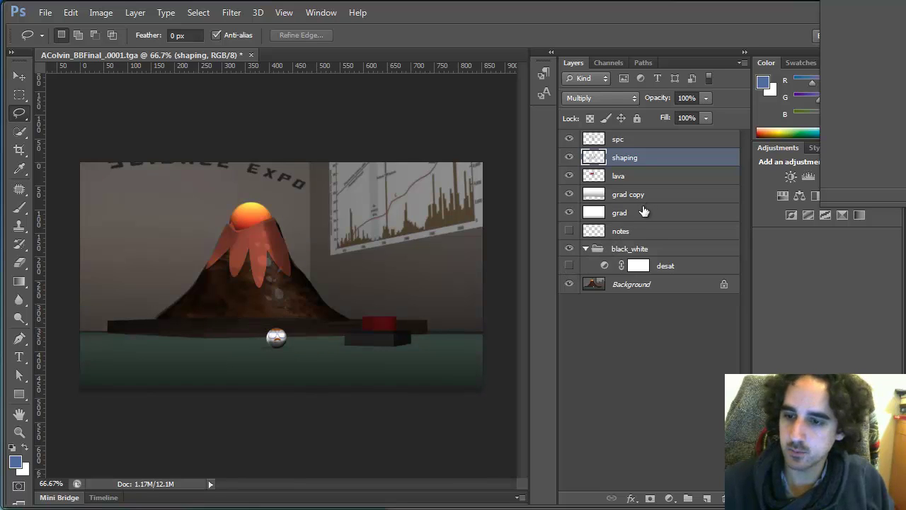
pyautogui.moveTo(668, 265); pyautogui.dragTo(619, 138)
pyautogui.click(570, 139)
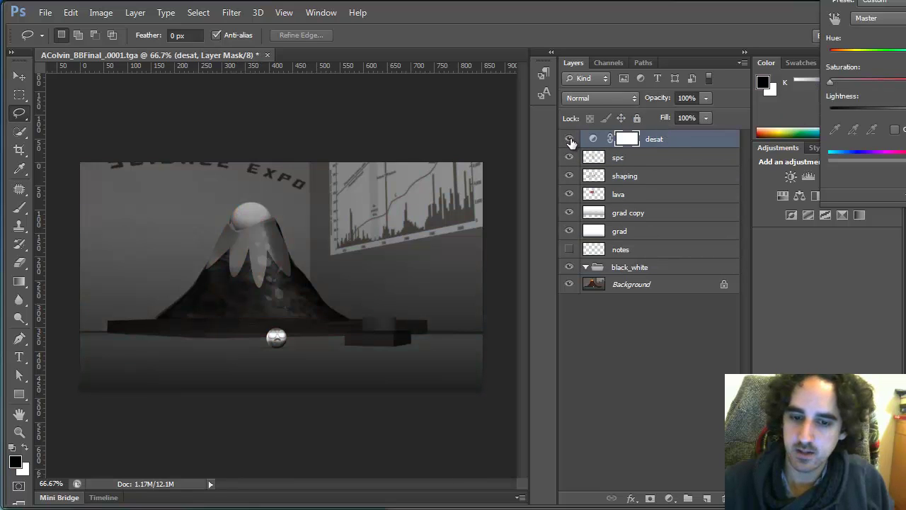
pyautogui.click(569, 139)
# Step: Add an Exposure adjustment layer directly above the spc layer
pyautogui.click(705, 160)
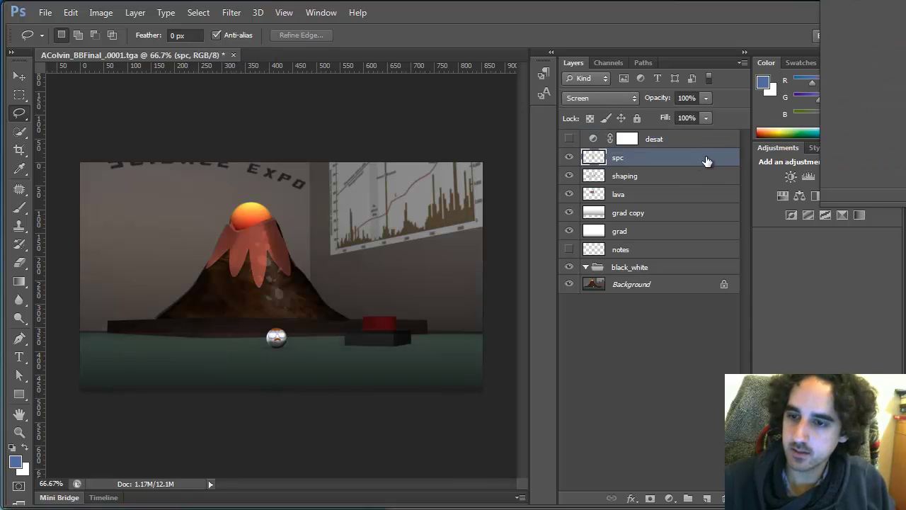
pyautogui.click(669, 499)
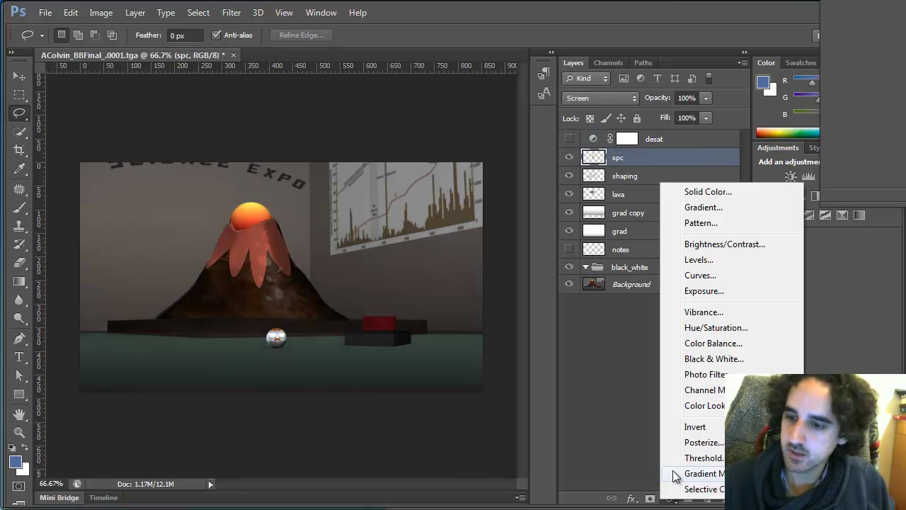
pyautogui.click(719, 287)
pyautogui.click(626, 158)
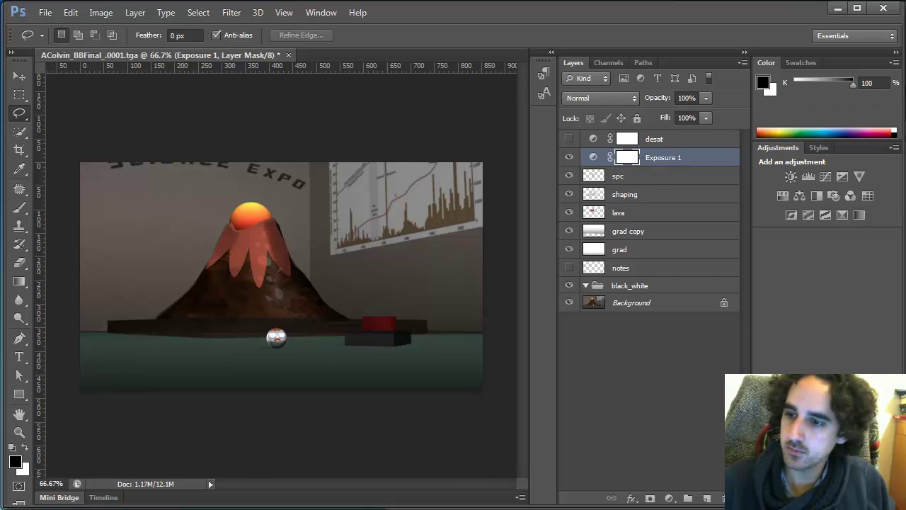
pyautogui.click(662, 160)
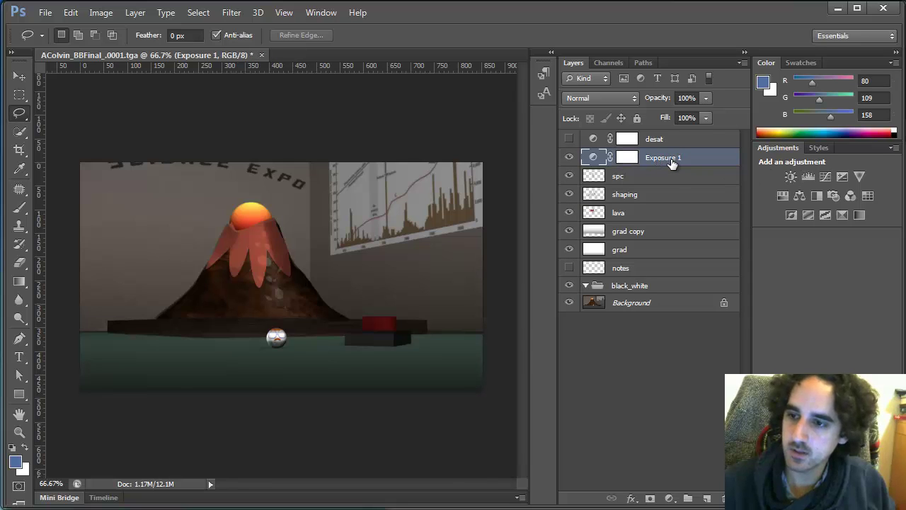
pyautogui.doubleClick(668, 157)
pyautogui.click(704, 158)
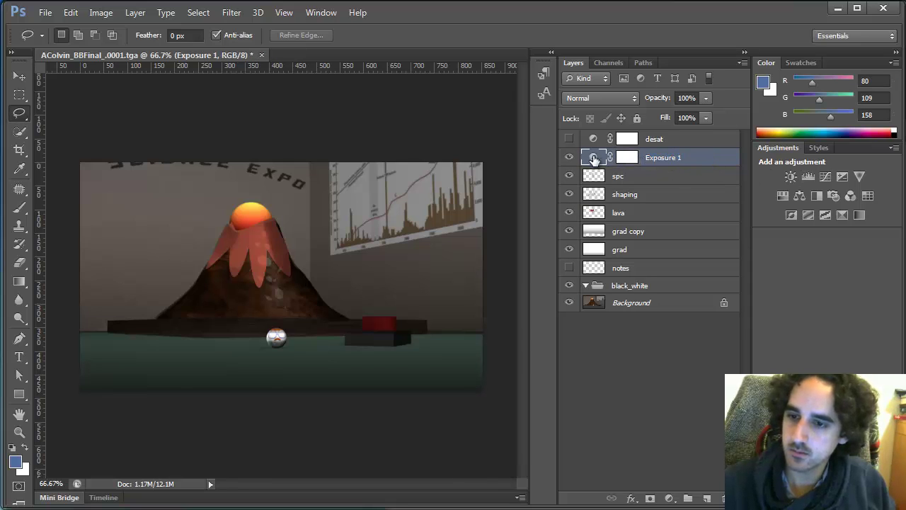
# Step: Show the Exposure layer's properties and raise its exposure to +1.49
pyautogui.click(820, 147)
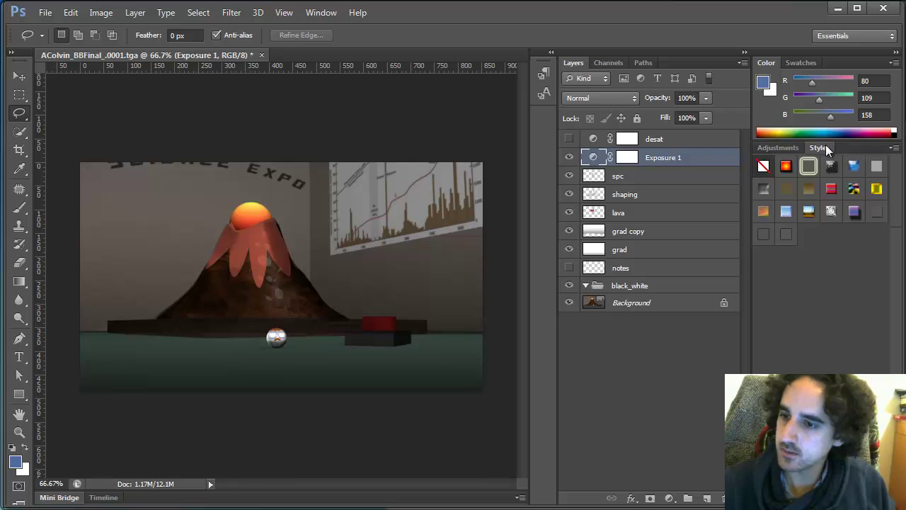
pyautogui.click(778, 147)
pyautogui.click(317, 14)
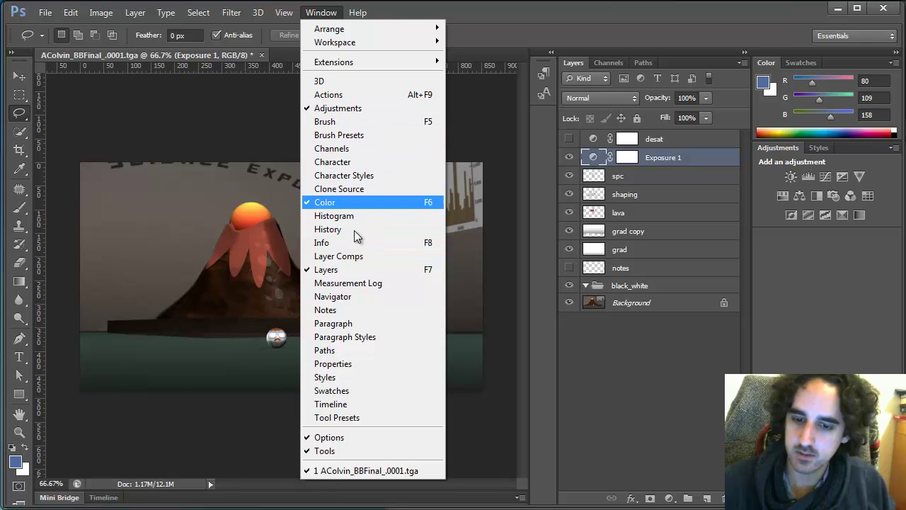
pyautogui.click(350, 364)
pyautogui.moveTo(893, 3); pyautogui.dragTo(797, 223)
pyautogui.moveTo(768, 316); pyautogui.dragTo(785, 308)
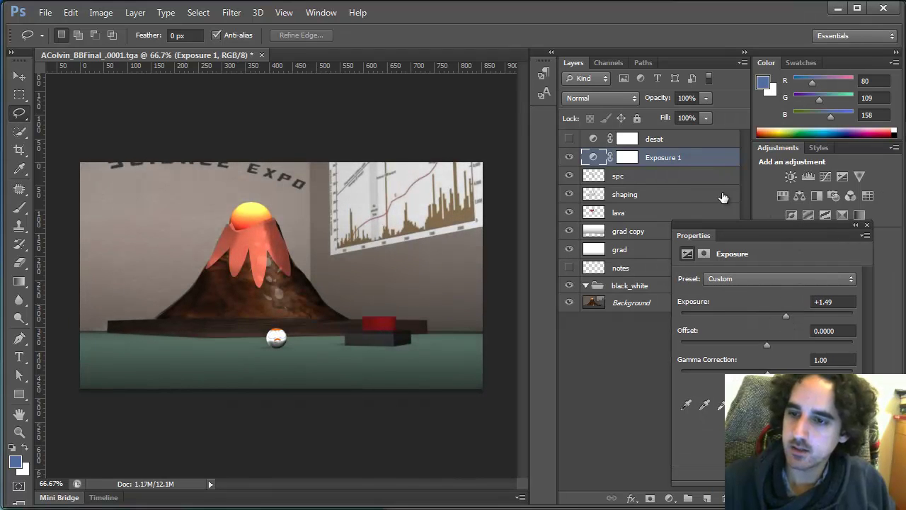
# Step: Invert the Exposure mask to black, lasso the volcano base's front face beneath the ball and red button, and fill it with white
pyautogui.click(634, 159)
pyautogui.press('d')
pyautogui.hotkey('ctrl', 'i')
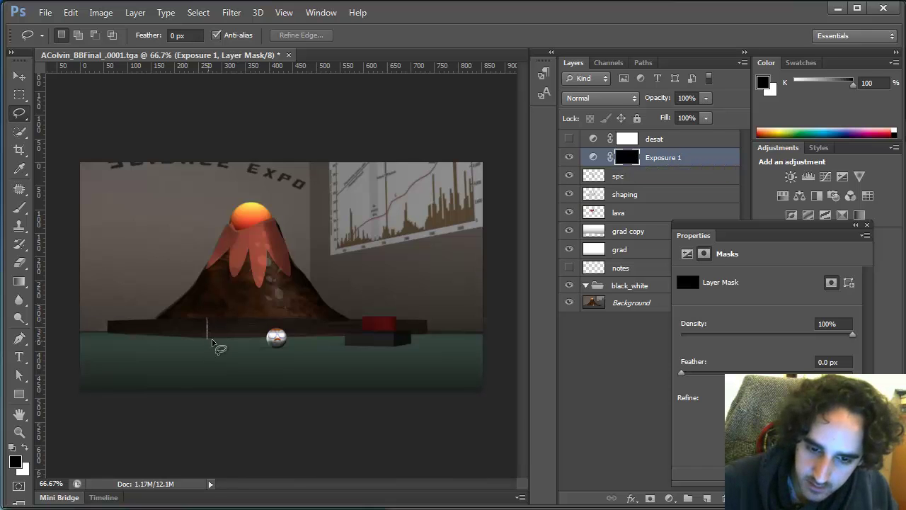
pyautogui.moveTo(214, 340)
pyautogui.mouseDown()
pyautogui.moveTo(449, 334)
pyautogui.moveTo(425, 334)
pyautogui.moveTo(429, 318)
pyautogui.moveTo(207, 320)
pyautogui.mouseUp()
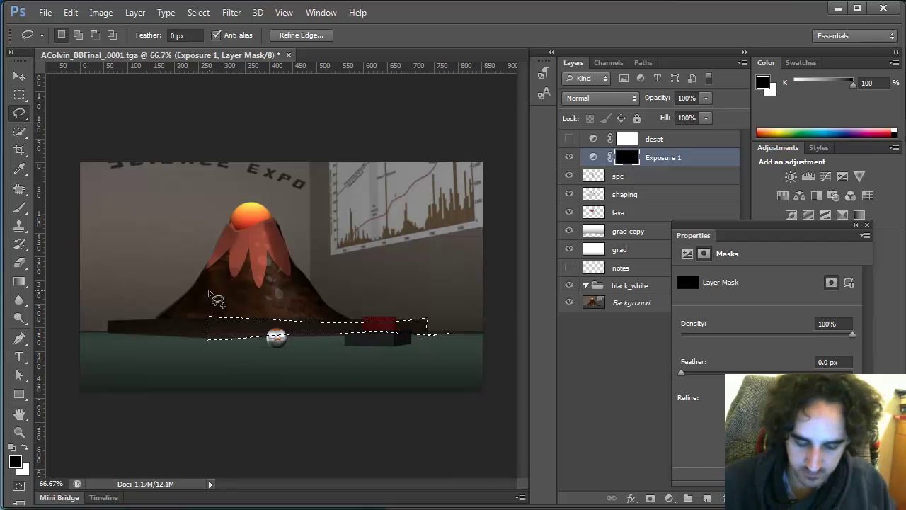
pyautogui.hotkey('shift', 'BackSpace')
pyautogui.press('Return')
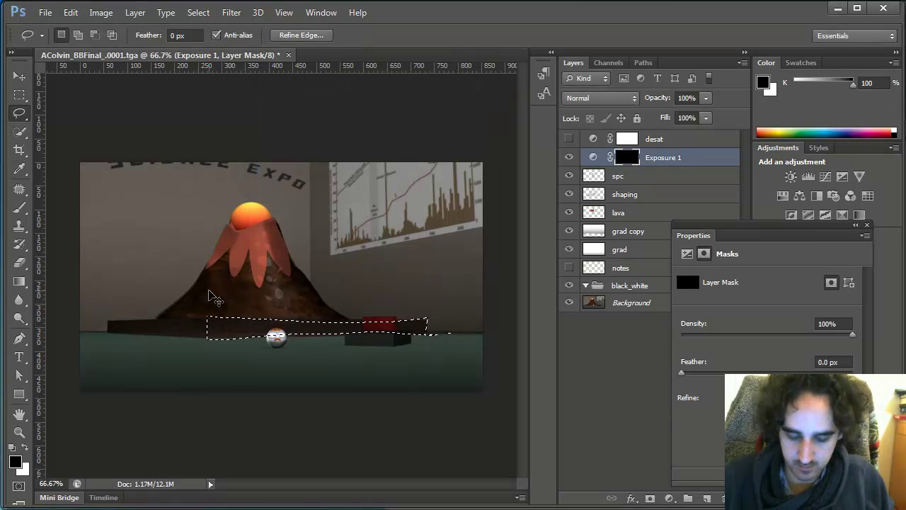
pyautogui.hotkey('ctrl', 'd')
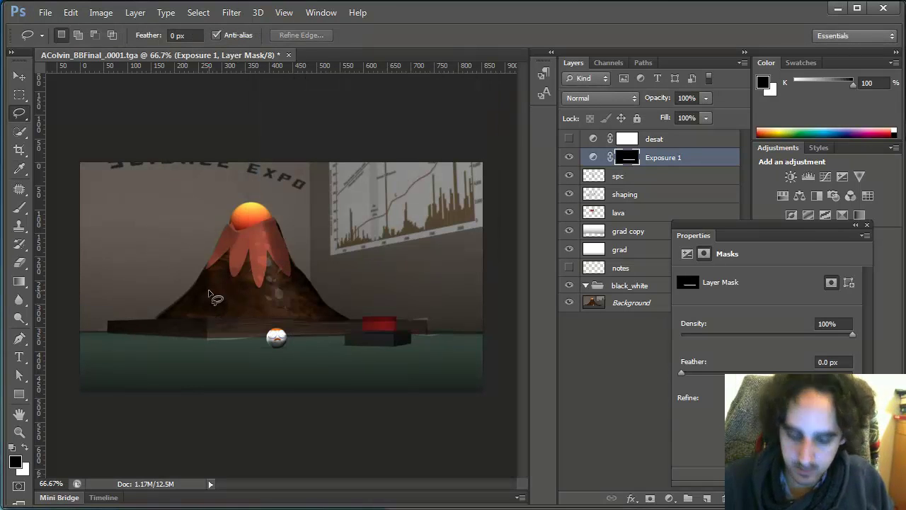
# Step: Lasso around the ball and mask it out of the Exposure 1 adjustment
pyautogui.press('r')
pyautogui.moveTo(454, 365); pyautogui.dragTo(418, 214)
pyautogui.press('l')
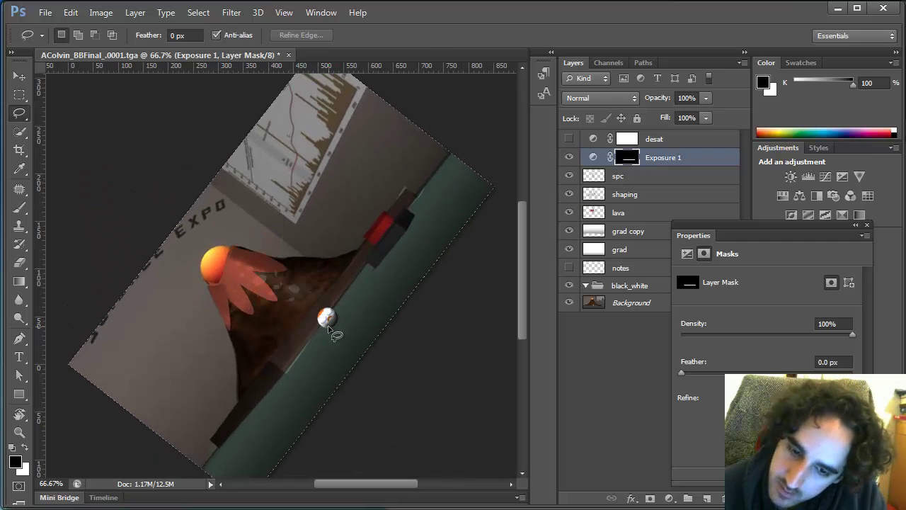
pyautogui.moveTo(337, 323); pyautogui.dragTo(339, 316)
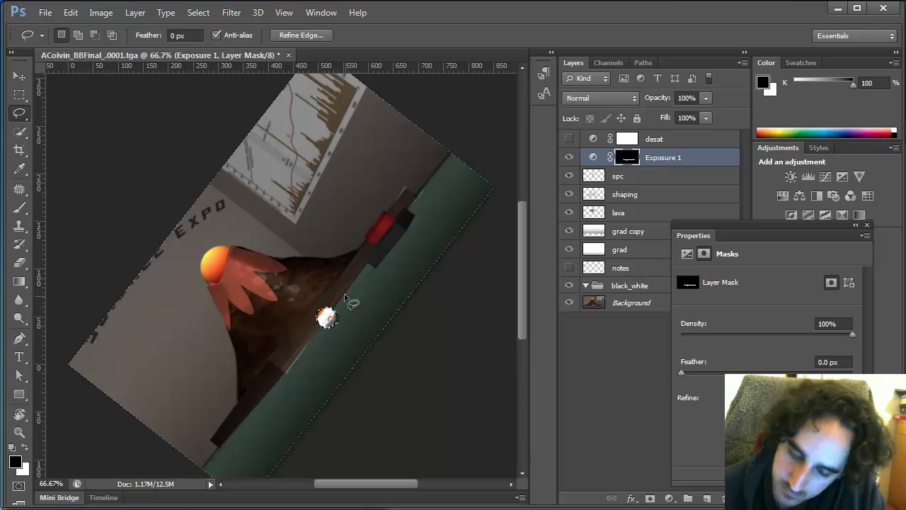
pyautogui.click(407, 254)
# Step: Lasso the tabletop areas along the base's lower edge, either side of the ball, and fill them with black on the Exposure 1 mask
pyautogui.moveTo(323, 326)
pyautogui.mouseDown()
pyautogui.moveTo(283, 411)
pyautogui.moveTo(326, 320)
pyautogui.moveTo(352, 306)
pyautogui.moveTo(410, 209)
pyautogui.moveTo(368, 318)
pyautogui.moveTo(358, 308)
pyautogui.mouseUp()
pyautogui.moveTo(382, 216)
pyautogui.mouseDown()
pyautogui.moveTo(410, 230)
pyautogui.moveTo(425, 213)
pyautogui.moveTo(422, 225)
pyautogui.mouseUp()
pyautogui.hotkey('shift', 'F5')
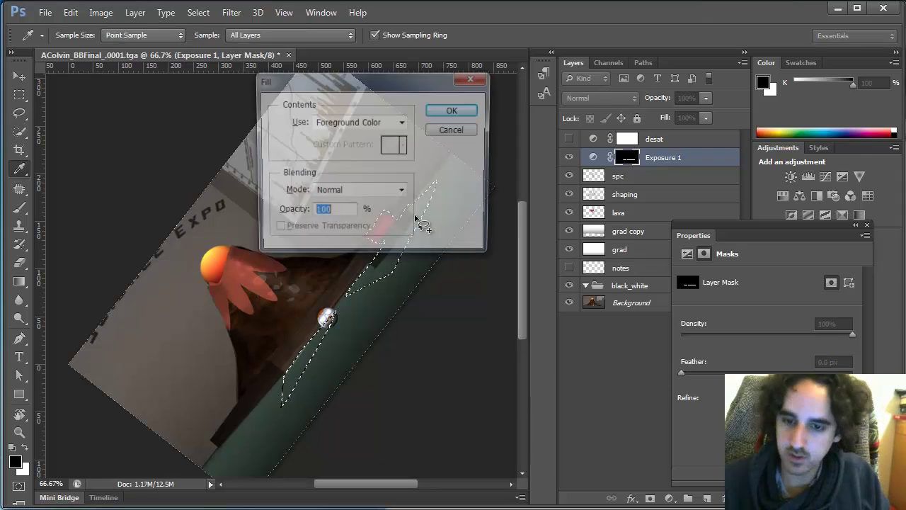
pyautogui.click(358, 122)
pyautogui.click(347, 225)
pyautogui.click(454, 111)
pyautogui.hotkey('ctrl', 'd')
# Step: Lasso the red button and fill it with black on the Exposure 1 mask
pyautogui.moveTo(389, 218)
pyautogui.mouseDown()
pyautogui.moveTo(410, 185)
pyautogui.moveTo(402, 182)
pyautogui.moveTo(391, 226)
pyautogui.mouseUp()
pyautogui.hotkey('shift', 'F5')
pyautogui.press('Return')
pyautogui.hotkey('ctrl', 'd')
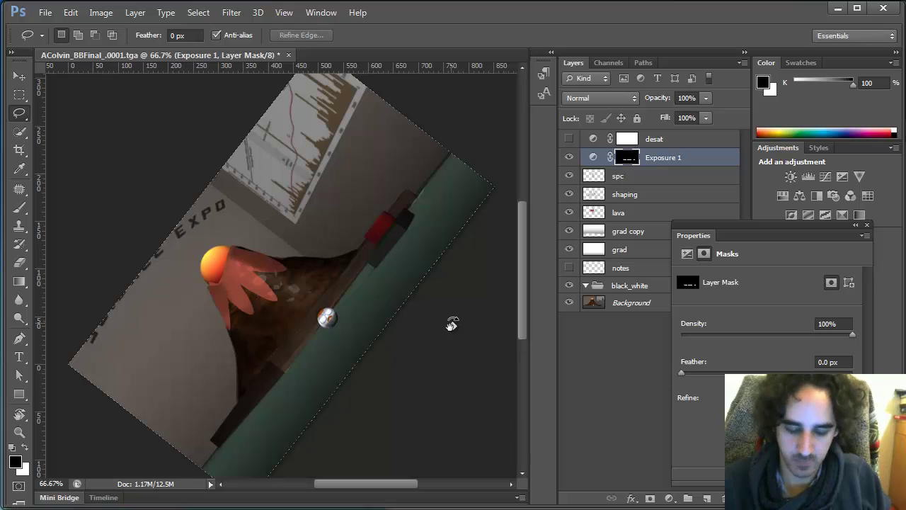
# Step: Compare the image with and without Exposure 1, then lasso the mask's spill beside the button's black block and fill it with black
pyautogui.press('r')
pyautogui.moveTo(465, 320); pyautogui.dragTo(375, 431)
pyautogui.click(570, 158)
pyautogui.click(570, 158)
pyautogui.press('l')
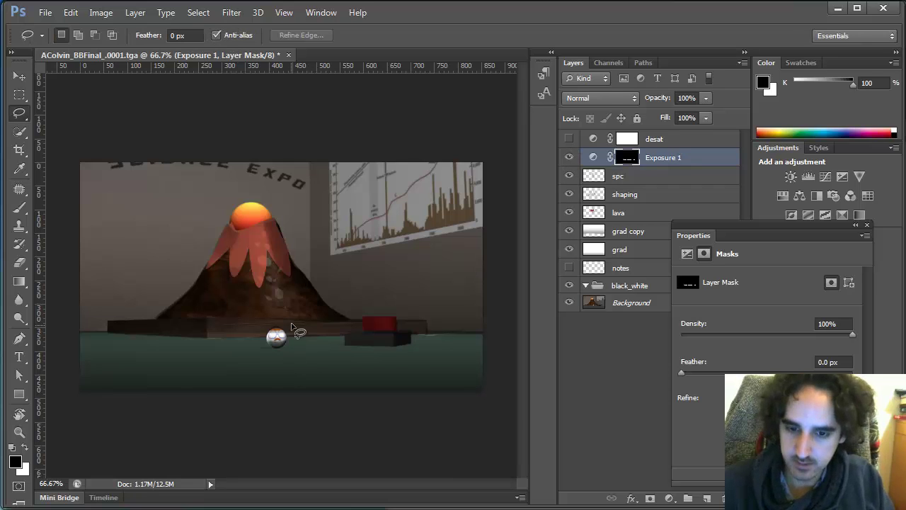
pyautogui.moveTo(412, 337)
pyautogui.mouseDown()
pyautogui.moveTo(444, 331)
pyautogui.moveTo(449, 341)
pyautogui.moveTo(417, 356)
pyautogui.mouseUp()
pyautogui.hotkey('shift', 'BackSpace')
pyautogui.press('Return')
pyautogui.hotkey('ctrl', 'd')
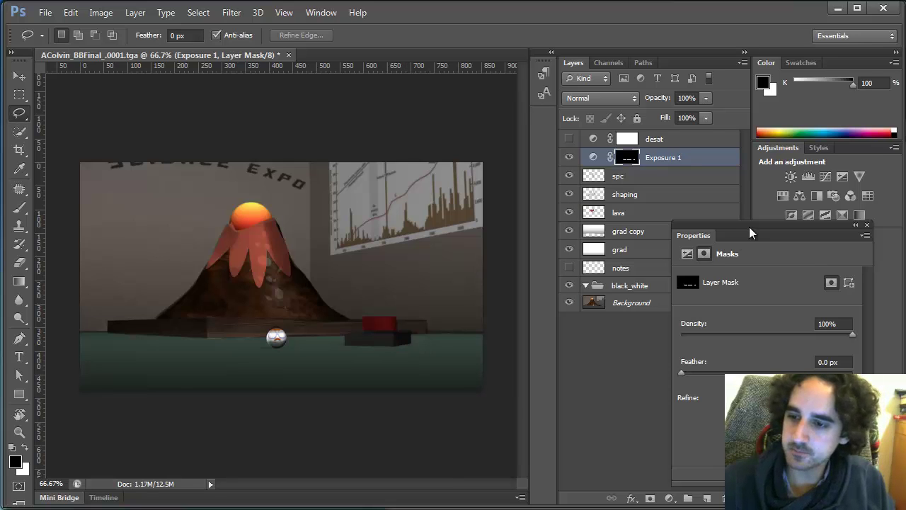
# Step: Duplicate the Background layer
pyautogui.moveTo(750, 231); pyautogui.dragTo(804, 250)
pyautogui.click(670, 303)
pyautogui.hotkey('ctrl', 'j')
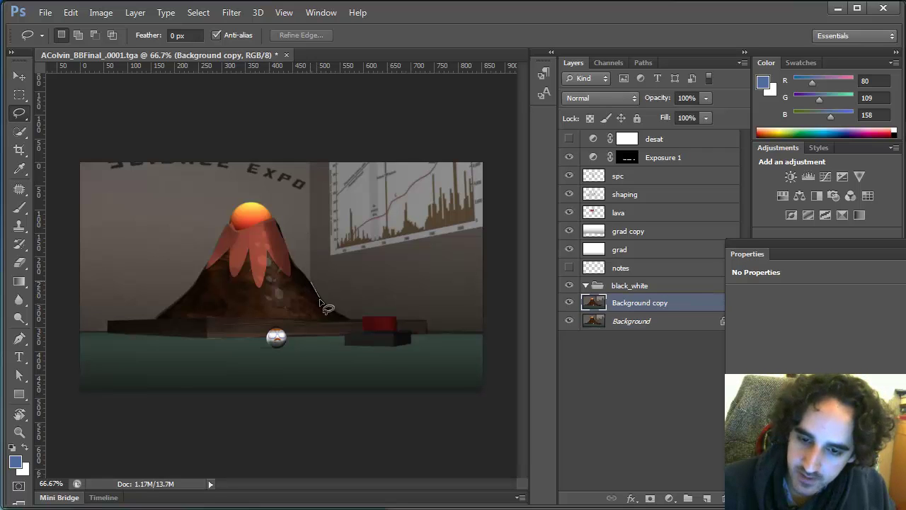
# Step: Lasso an irregular strip along the wall corner and paint it with a wall colour sampled from the Background copy layer alone
pyautogui.moveTo(320, 302); pyautogui.dragTo(315, 245)
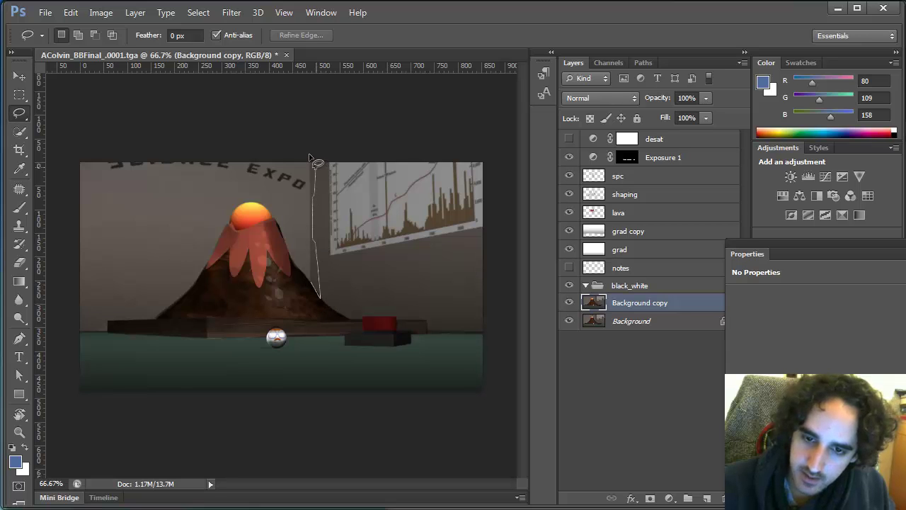
pyautogui.moveTo(309, 157)
pyautogui.mouseDown()
pyautogui.moveTo(301, 254)
pyautogui.moveTo(320, 301)
pyautogui.mouseUp()
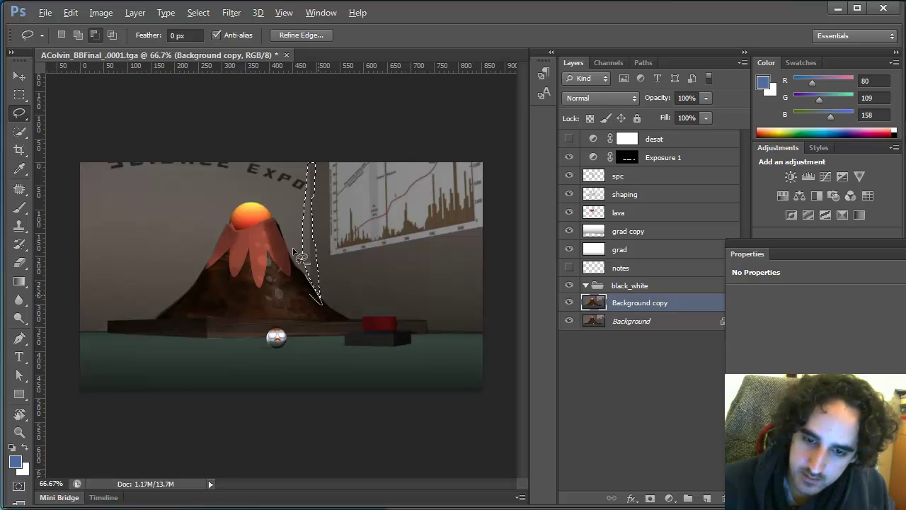
pyautogui.press('b')
pyautogui.keyDown('alt'); pyautogui.rightClick(310, 243); pyautogui.keyUp('alt')
pyautogui.keyDown('alt'); pyautogui.click(310, 231); pyautogui.keyUp('alt')
pyautogui.keyDown('alt'); pyautogui.click(569, 303); pyautogui.keyUp('alt')
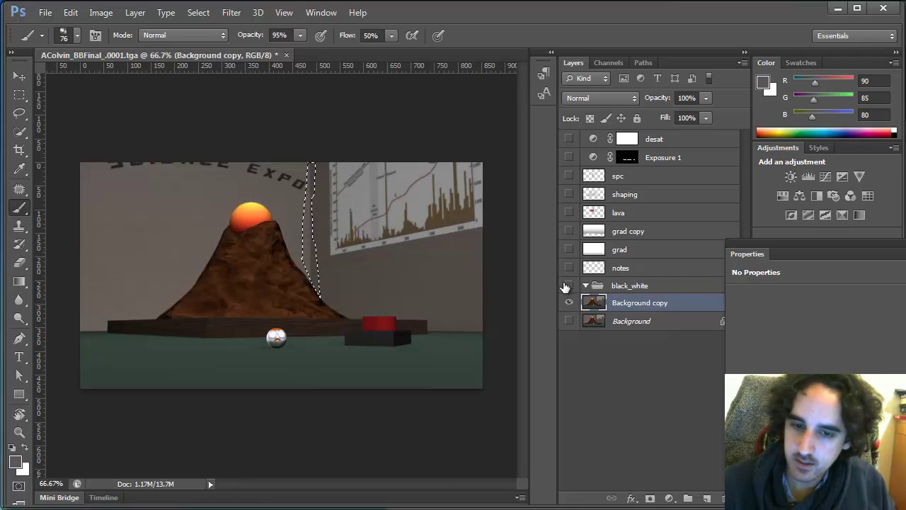
pyautogui.keyDown('alt'); pyautogui.click(310, 225); pyautogui.keyUp('alt')
pyautogui.keyDown('alt'); pyautogui.click(569, 302); pyautogui.keyUp('alt')
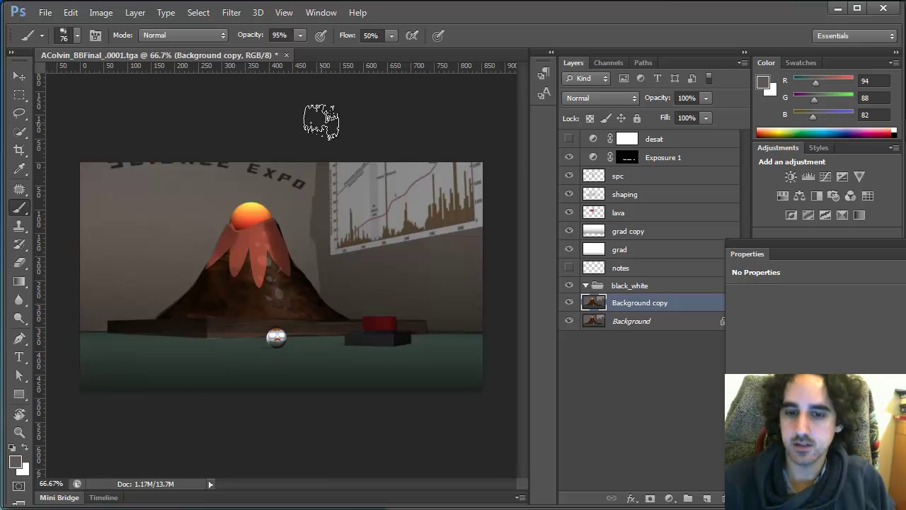
pyautogui.moveTo(307, 227); pyautogui.dragTo(307, 204)
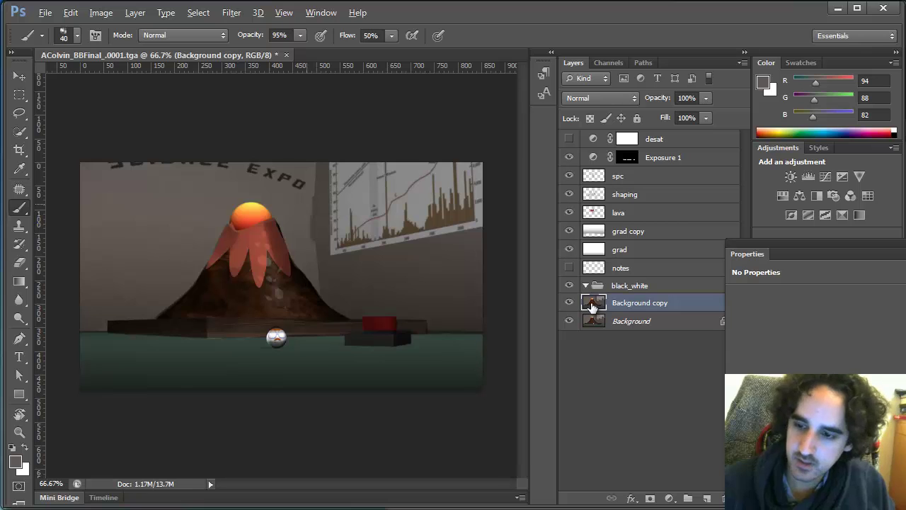
# Step: Sample the darker wall colour beside the corner and brush it along the corner line to roughen the straight edge
pyautogui.keyDown('alt'); pyautogui.click(569, 303); pyautogui.keyUp('alt')
pyautogui.keyDown('alt'); pyautogui.click(322, 207); pyautogui.keyUp('alt')
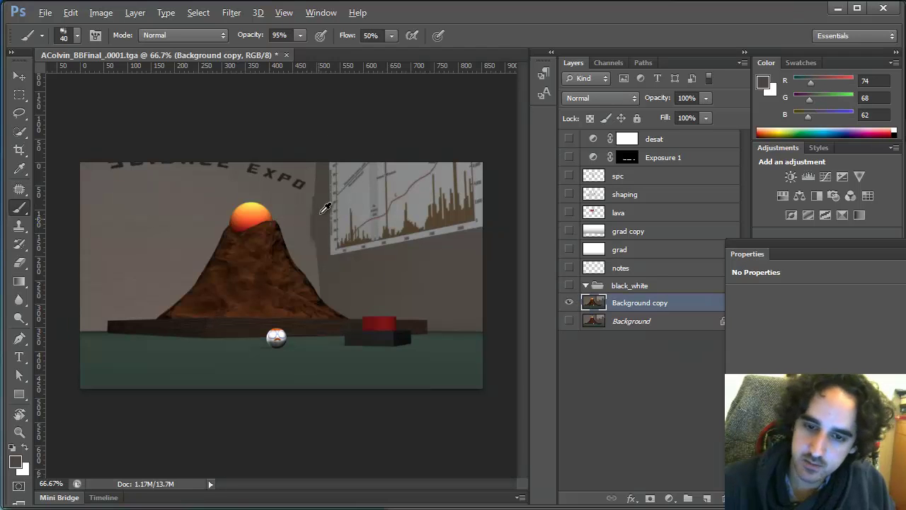
pyautogui.keyDown('alt'); pyautogui.click(569, 295); pyautogui.keyUp('alt')
pyautogui.moveTo(313, 207); pyautogui.dragTo(310, 209)
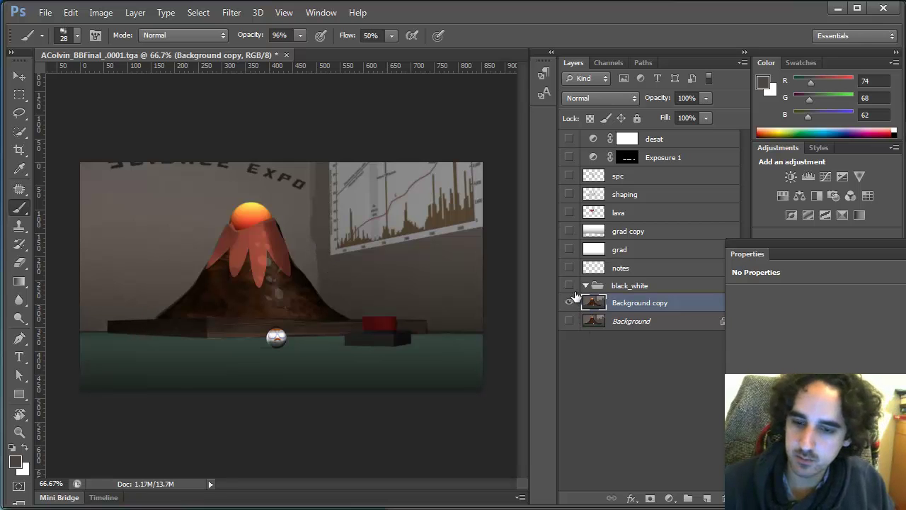
# Step: Sample the volcano base's dark brown, lasso along the base's left upper edge and paint it to make the edge uneven
pyautogui.keyDown('alt'); pyautogui.click(569, 303); pyautogui.keyUp('alt')
pyautogui.keyDown('alt'); pyautogui.click(133, 326); pyautogui.keyUp('alt')
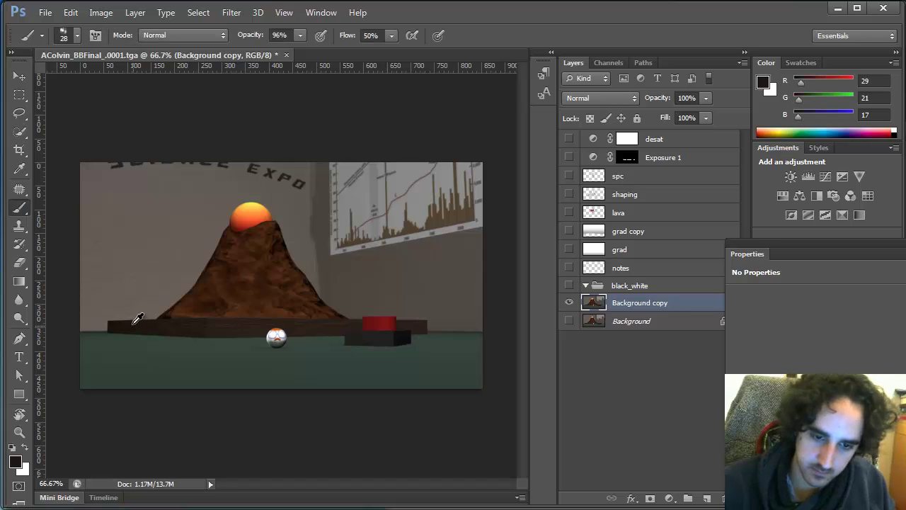
pyautogui.keyDown('alt'); pyautogui.click(568, 302); pyautogui.keyUp('alt')
pyautogui.press('l')
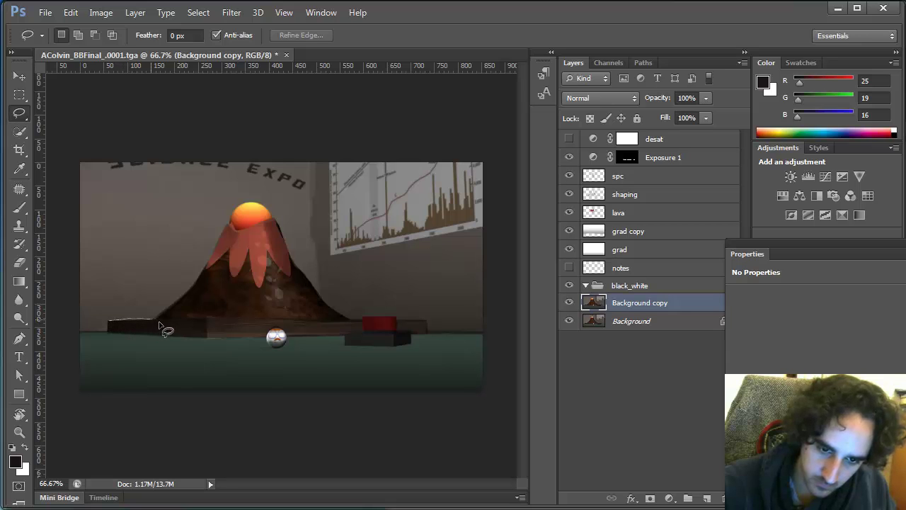
pyautogui.moveTo(162, 327)
pyautogui.mouseDown()
pyautogui.moveTo(117, 333)
pyautogui.moveTo(161, 328)
pyautogui.mouseUp()
pyautogui.press('b')
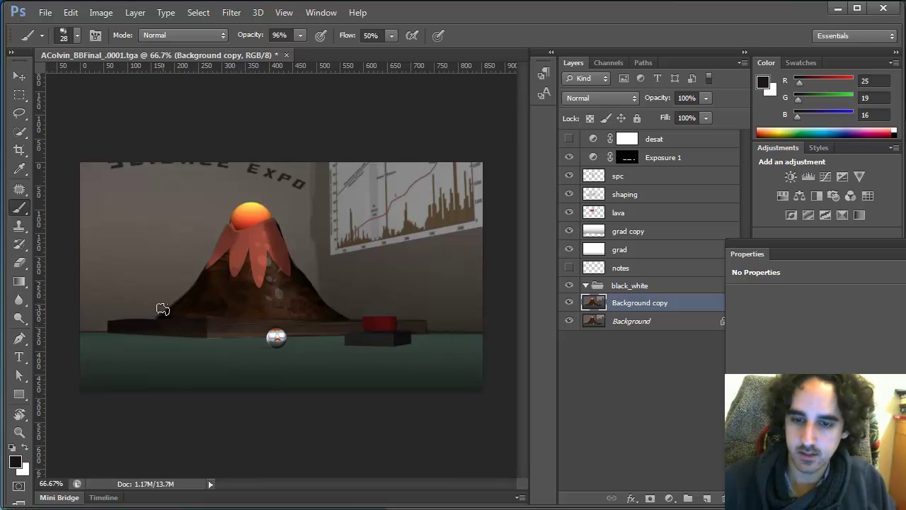
pyautogui.keyDown('alt'); pyautogui.click(569, 303); pyautogui.keyUp('alt')
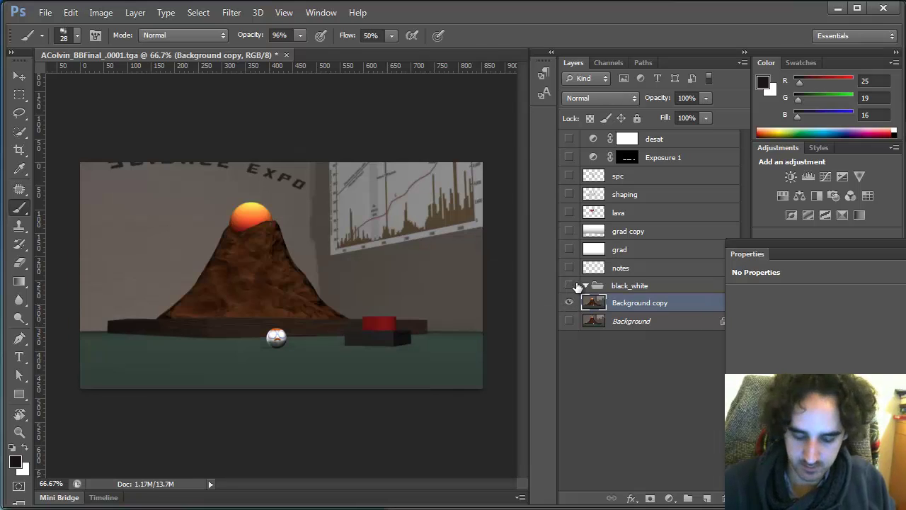
pyautogui.keyDown('alt'); pyautogui.click(410, 234); pyautogui.keyUp('alt')
pyautogui.keyDown('alt'); pyautogui.click(569, 303); pyautogui.keyUp('alt')
pyautogui.press('l')
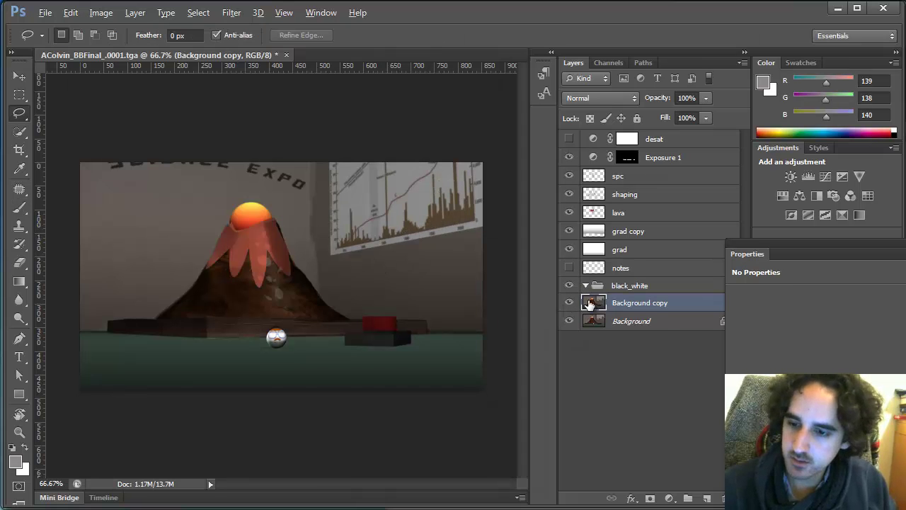
# Step: Sample the dark wall colour near the chart, lasso a sliver over the chart's left edge and paint it to break the straight line
pyautogui.keyDown('alt'); pyautogui.click(569, 302); pyautogui.keyUp('alt')
pyautogui.press('b')
pyautogui.keyDown('alt'); pyautogui.click(443, 234); pyautogui.keyUp('alt')
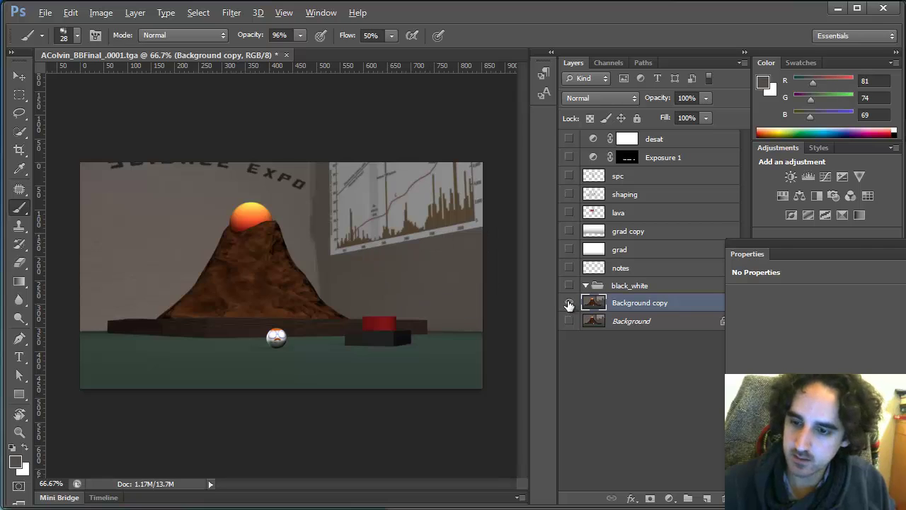
pyautogui.keyDown('alt'); pyautogui.click(568, 302); pyautogui.keyUp('alt')
pyautogui.press('l')
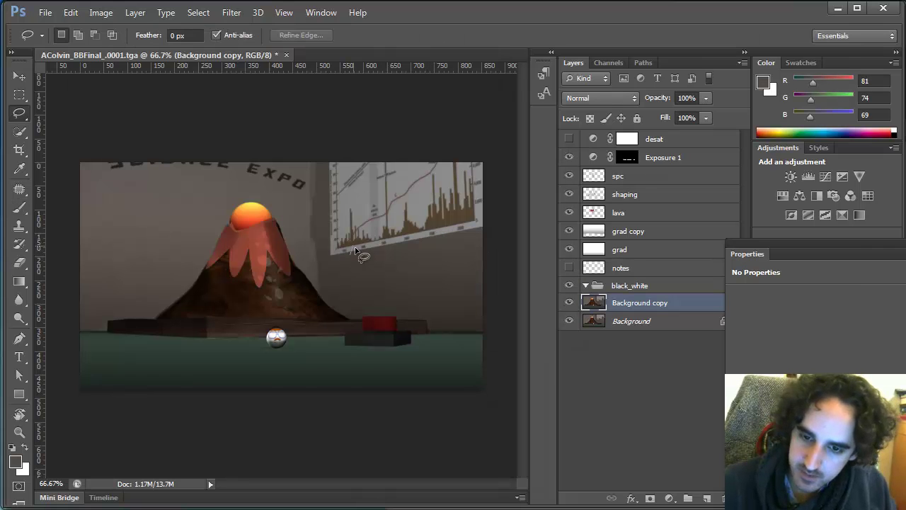
pyautogui.press('v')
pyautogui.press('b')
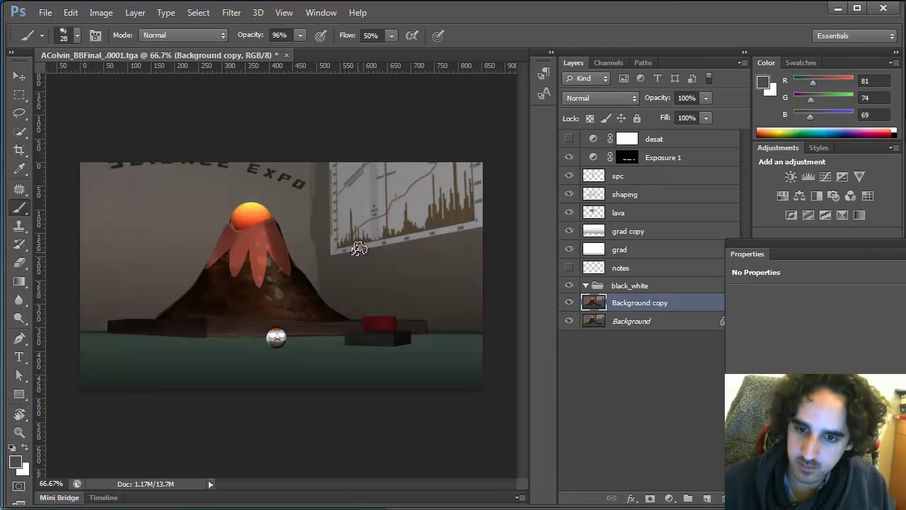
pyautogui.press('l')
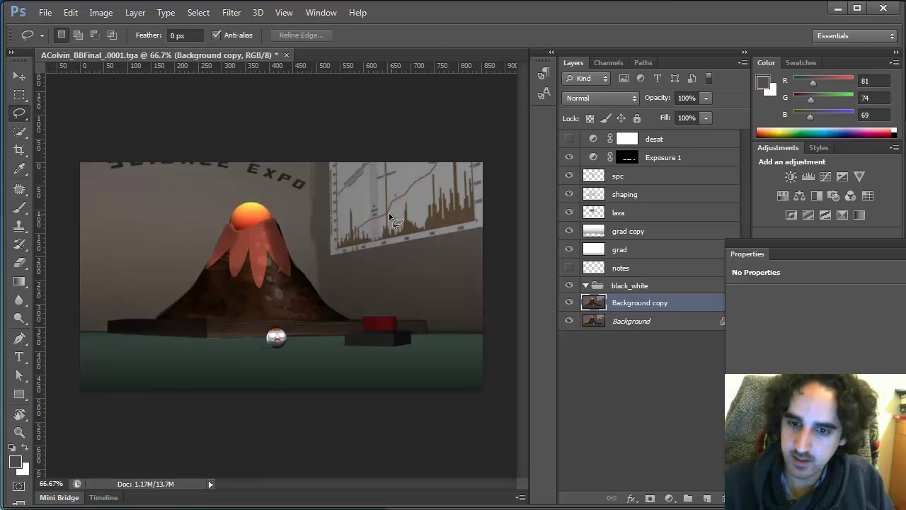
pyautogui.moveTo(328, 164)
pyautogui.mouseDown()
pyautogui.moveTo(338, 265)
pyautogui.moveTo(328, 216)
pyautogui.mouseUp()
pyautogui.press('b')
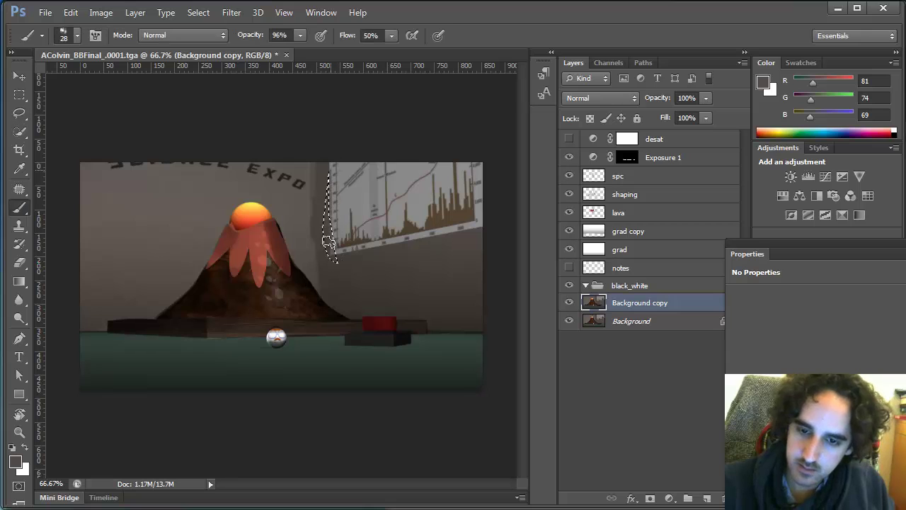
pyautogui.hotkey('ctrl', 'd')
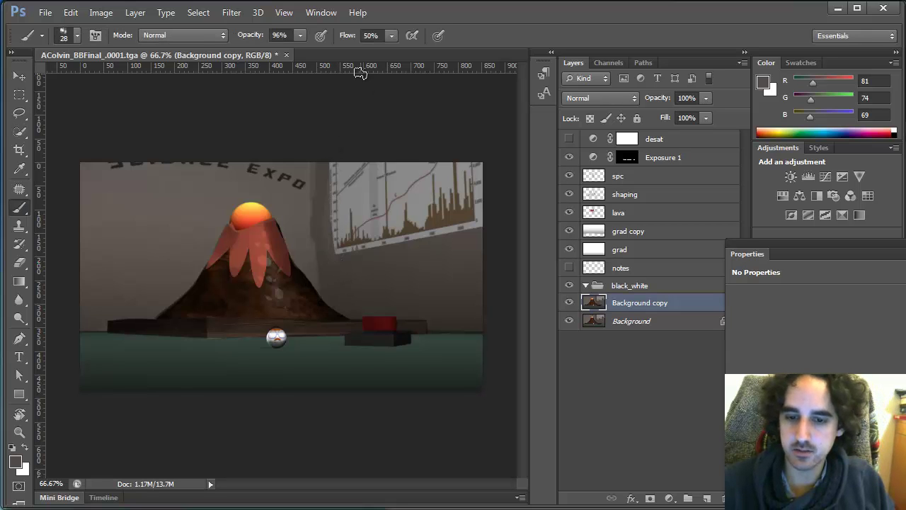
# Step: Review the notes overlay against the Background copy and Exposure 1 changes, then hide the notes layer and move it to the stack's top
pyautogui.press('l')
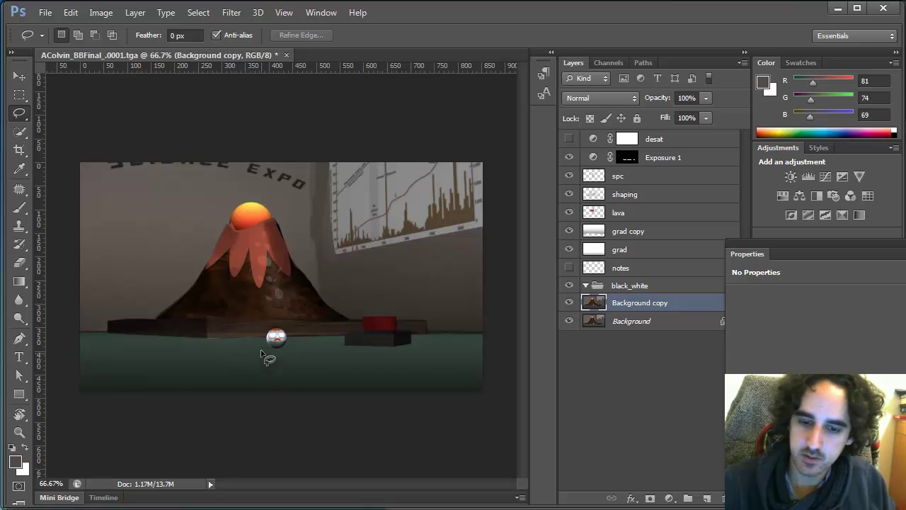
pyautogui.moveTo(782, 253); pyautogui.dragTo(838, 252)
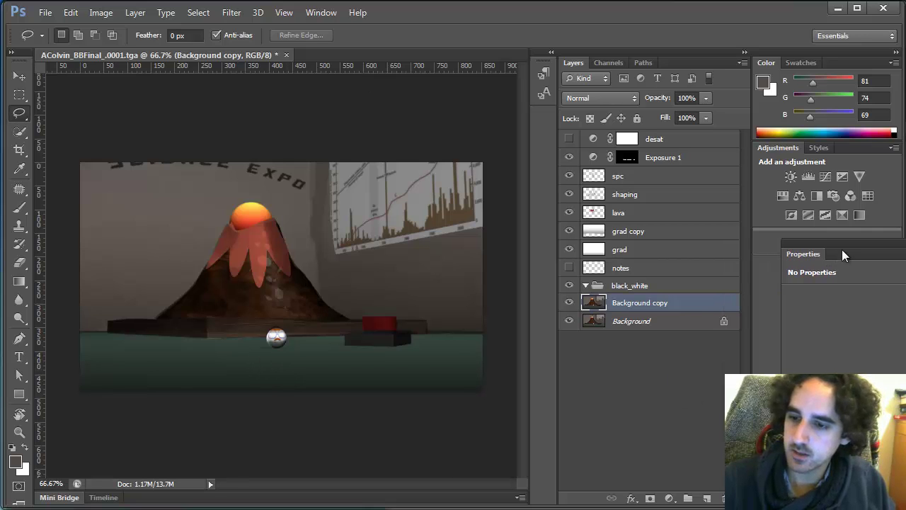
pyautogui.click(569, 268)
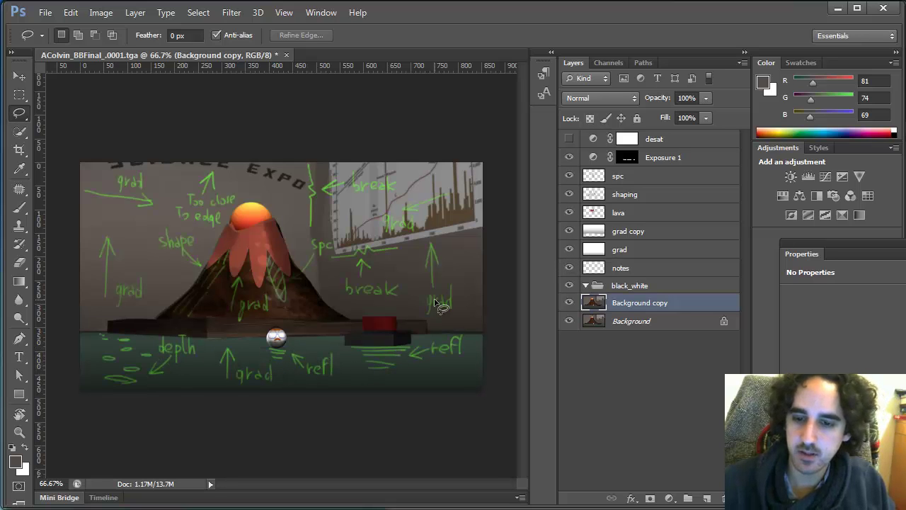
pyautogui.click(571, 302)
pyautogui.click(571, 302)
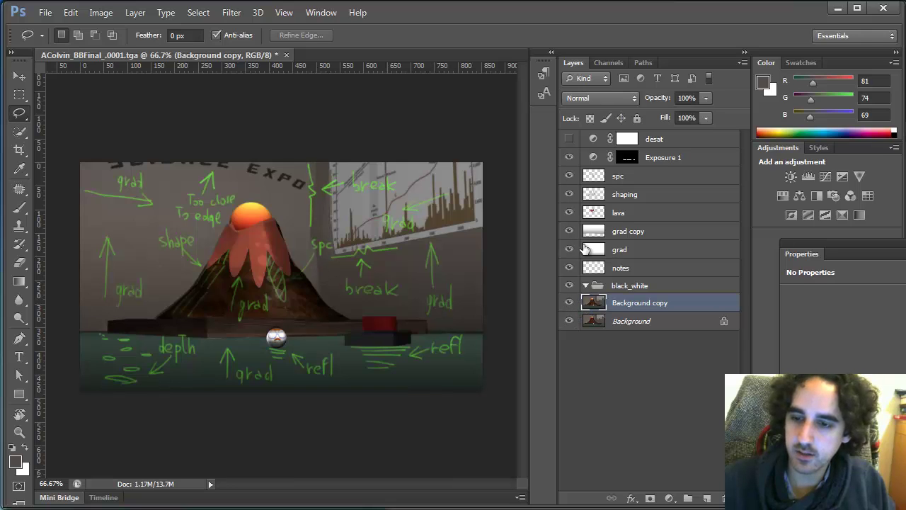
pyautogui.click(570, 157)
pyautogui.click(569, 157)
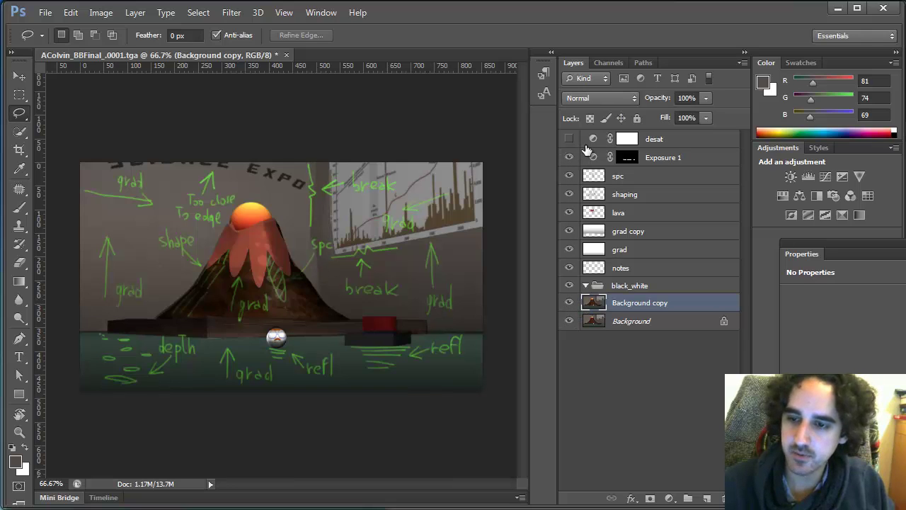
pyautogui.click(571, 268)
pyautogui.moveTo(633, 270); pyautogui.dragTo(652, 132)
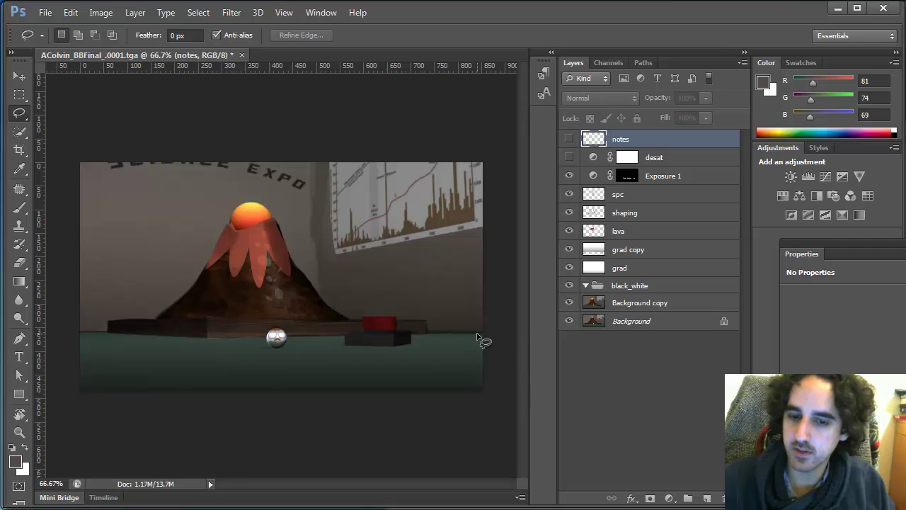
# Step: Add a new layer named refl directly below Exposure 1
pyautogui.click(707, 497)
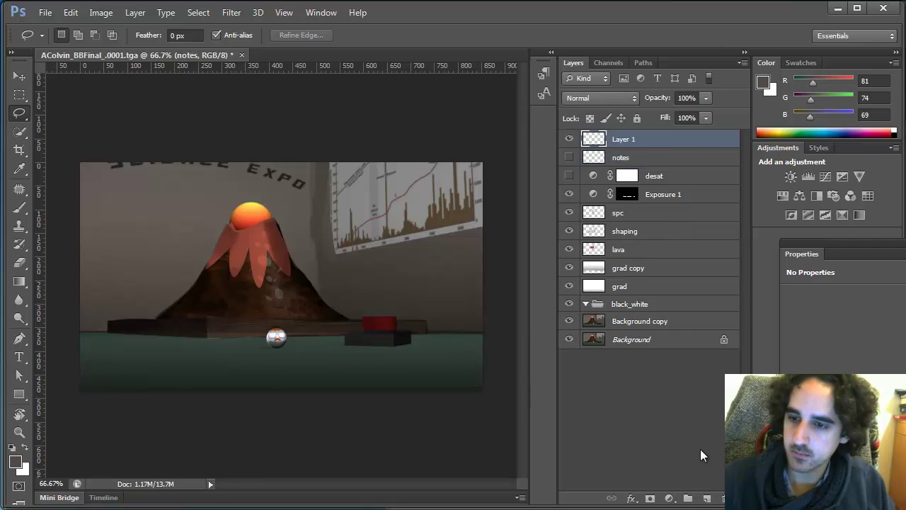
pyautogui.moveTo(626, 162); pyautogui.dragTo(628, 201)
pyautogui.doubleClick(628, 195)
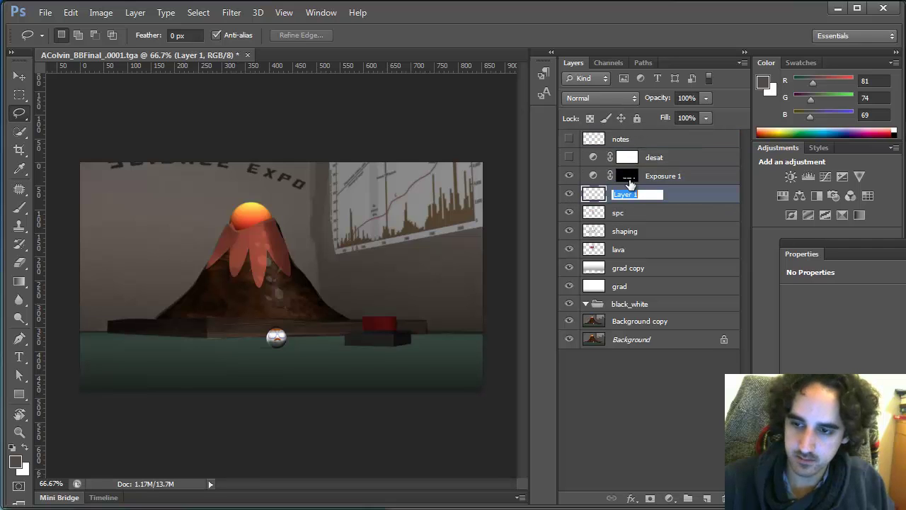
pyautogui.write('refl')
pyautogui.press('Return')
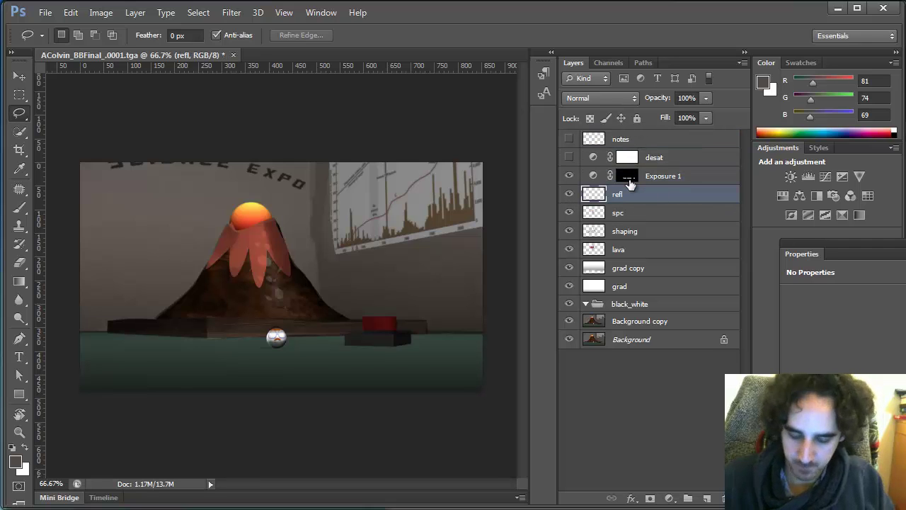
# Step: Lasso the volcano's reflection area on the table beneath the base and fill it with black on the refl layer
pyautogui.moveTo(108, 337)
pyautogui.mouseDown()
pyautogui.moveTo(148, 359)
pyautogui.moveTo(175, 395)
pyautogui.moveTo(366, 416)
pyautogui.moveTo(372, 408)
pyautogui.moveTo(363, 397)
pyautogui.moveTo(427, 331)
pyautogui.moveTo(112, 325)
pyautogui.mouseUp()
pyautogui.hotkey('alt', 'BackSpace')
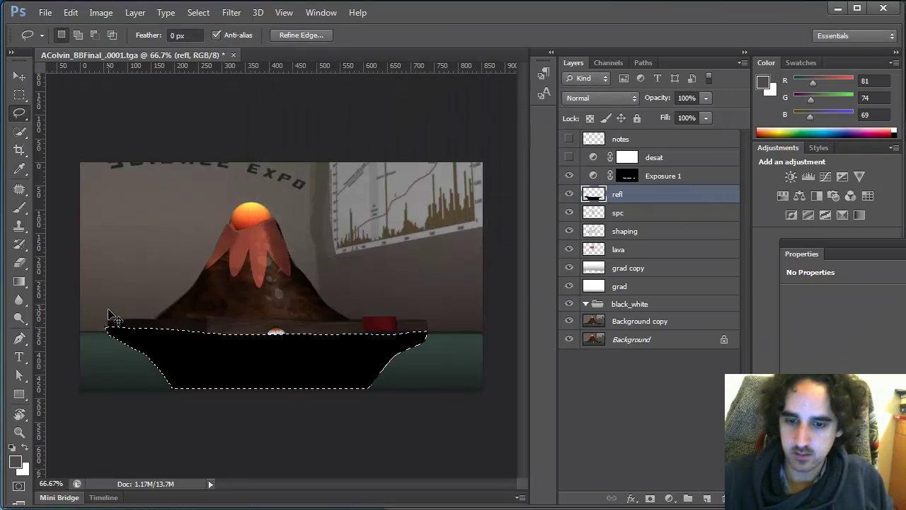
# Step: Deselect the reflection area and set the refl layer's blend mode to Multiply
pyautogui.hotkey('ctrl', 'd')
pyautogui.click(614, 99)
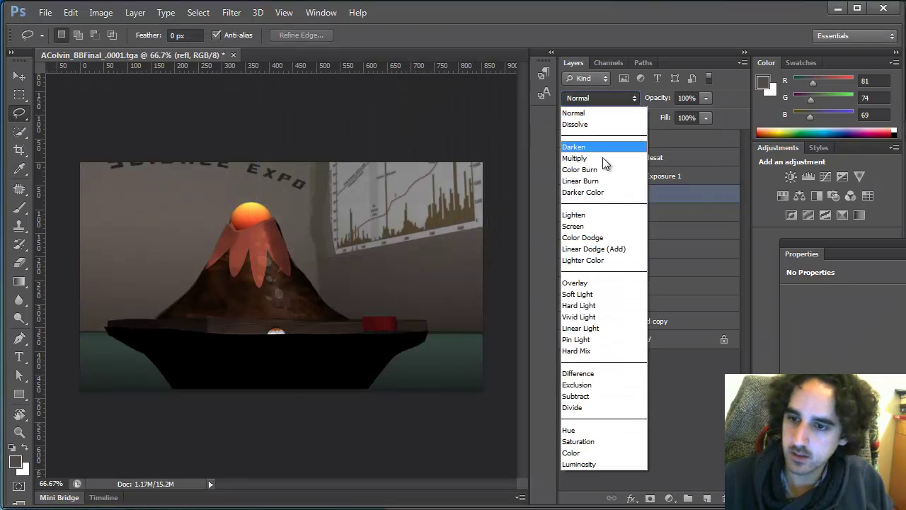
pyautogui.click(601, 158)
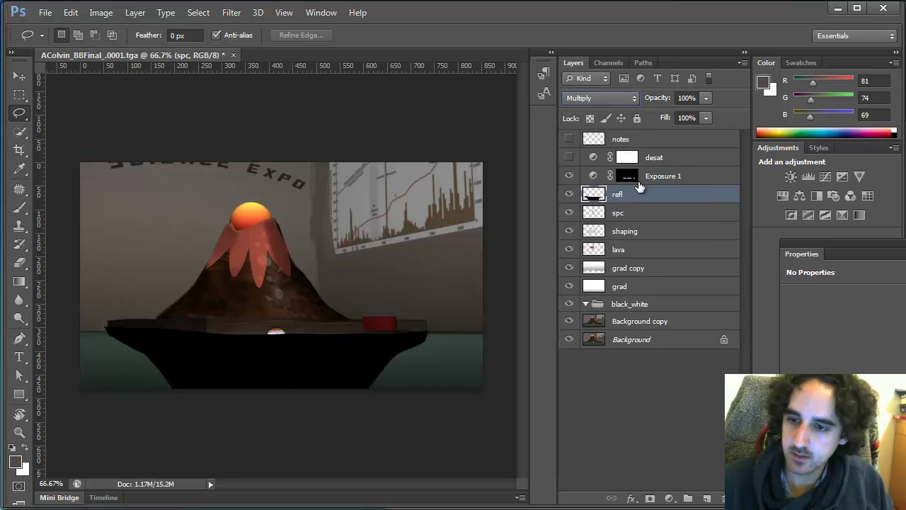
# Step: Lighten the black reflection shape with Hue/Saturation, setting its lightness to +83
pyautogui.press('i')
pyautogui.hotkey('ctrl', 'u')
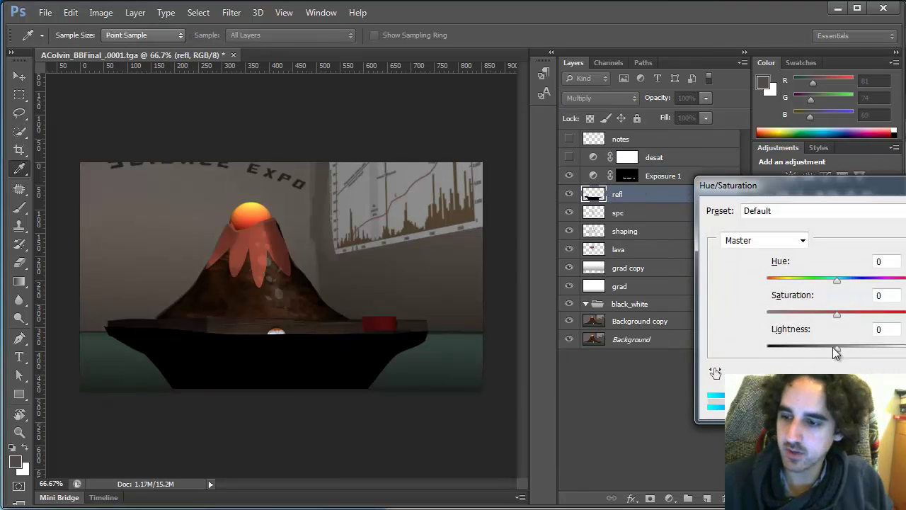
pyautogui.moveTo(837, 346); pyautogui.dragTo(864, 352)
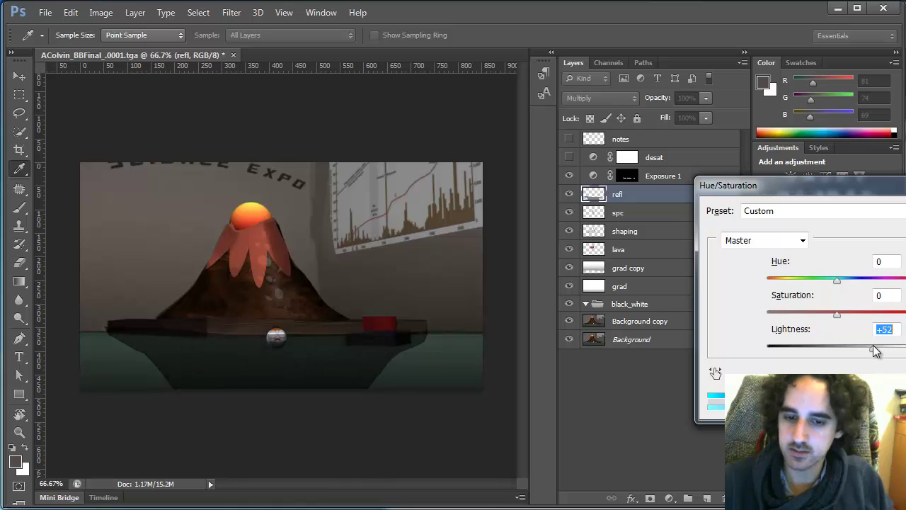
pyautogui.moveTo(878, 351); pyautogui.dragTo(904, 352)
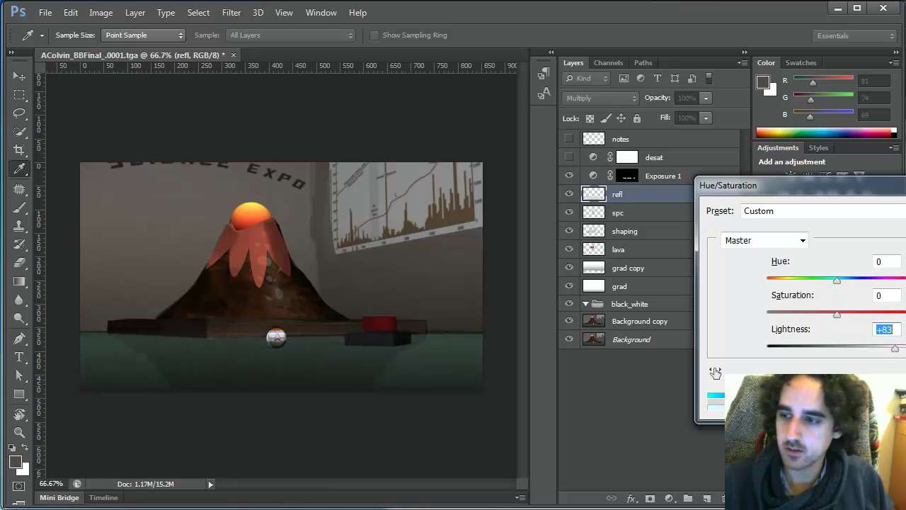
pyautogui.press('Return')
# Step: Erase parts of the reflection below the ball and around its lower outer areas with resized textured brushes, checking the refl layer in isolation
pyautogui.press('e')
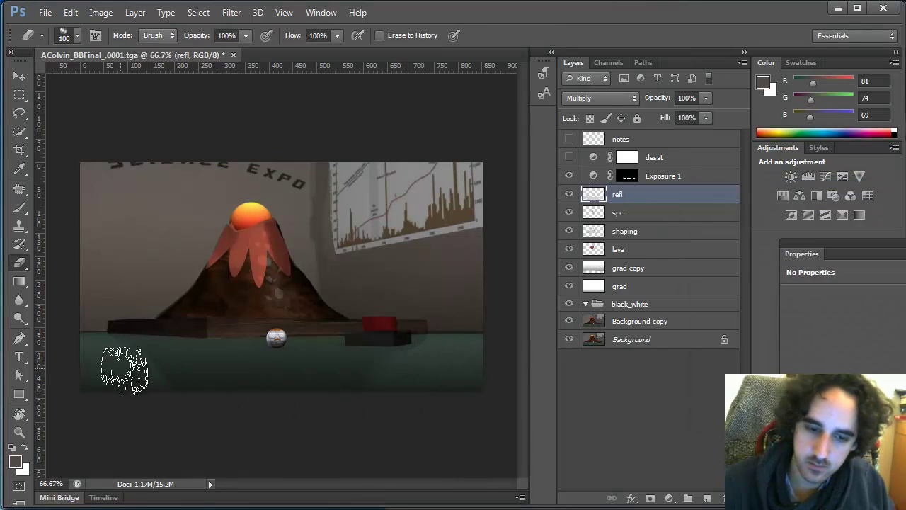
pyautogui.keyDown('alt'); pyautogui.moveTo(192, 286); pyautogui.dragTo(164, 289); pyautogui.keyUp('alt')
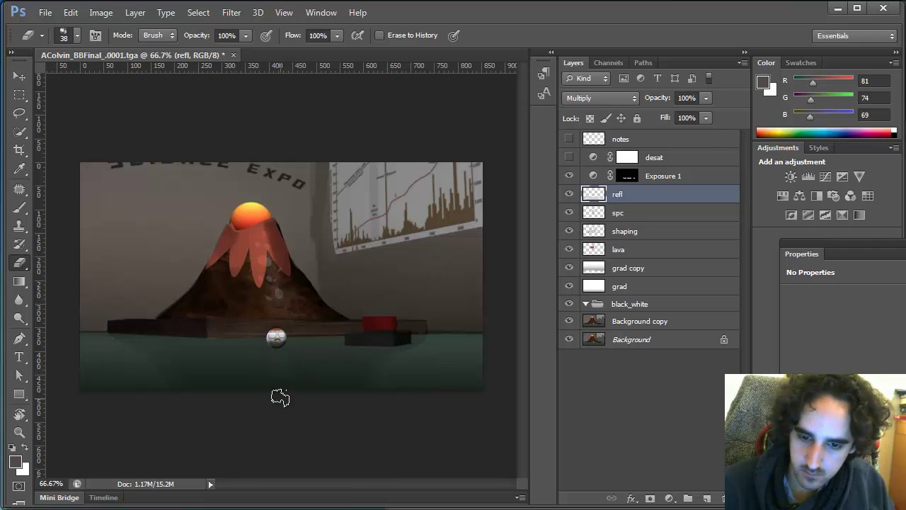
pyautogui.moveTo(279, 393)
pyautogui.mouseDown()
pyautogui.moveTo(276, 351)
pyautogui.moveTo(289, 382)
pyautogui.mouseUp()
pyautogui.moveTo(385, 361)
pyautogui.mouseDown()
pyautogui.moveTo(378, 364)
pyautogui.moveTo(393, 356)
pyautogui.mouseUp()
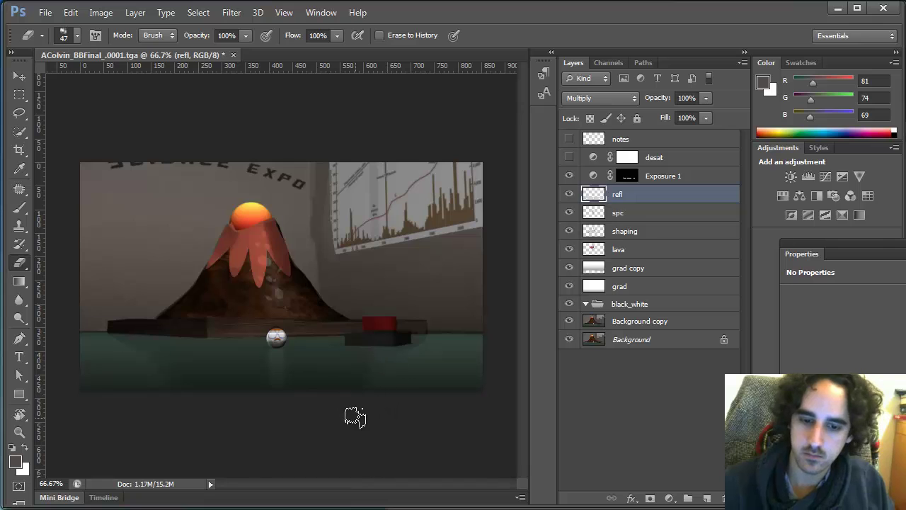
pyautogui.moveTo(298, 382); pyautogui.dragTo(326, 385)
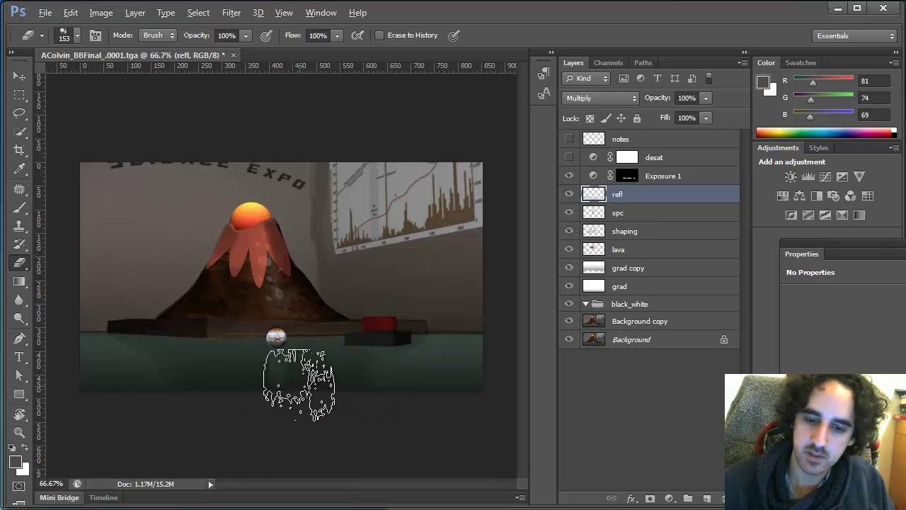
pyautogui.moveTo(289, 354); pyautogui.dragTo(311, 356)
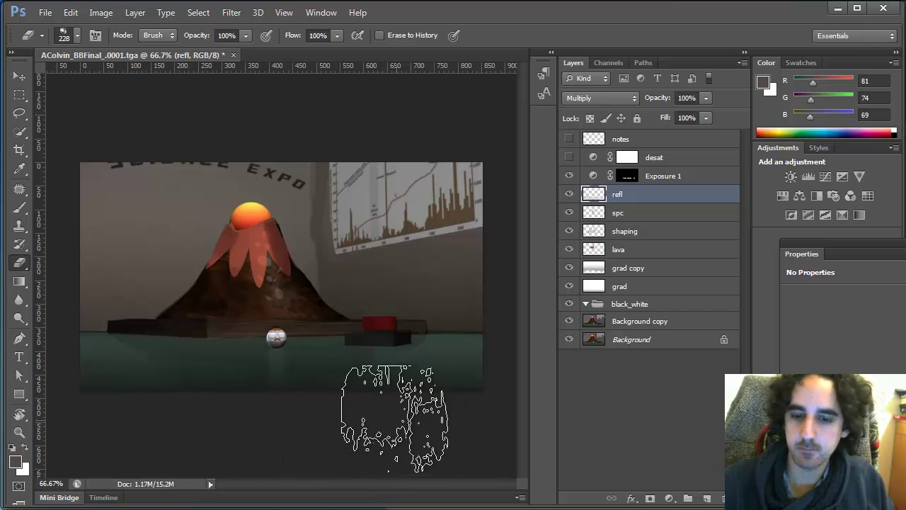
pyautogui.moveTo(386, 374); pyautogui.dragTo(354, 373)
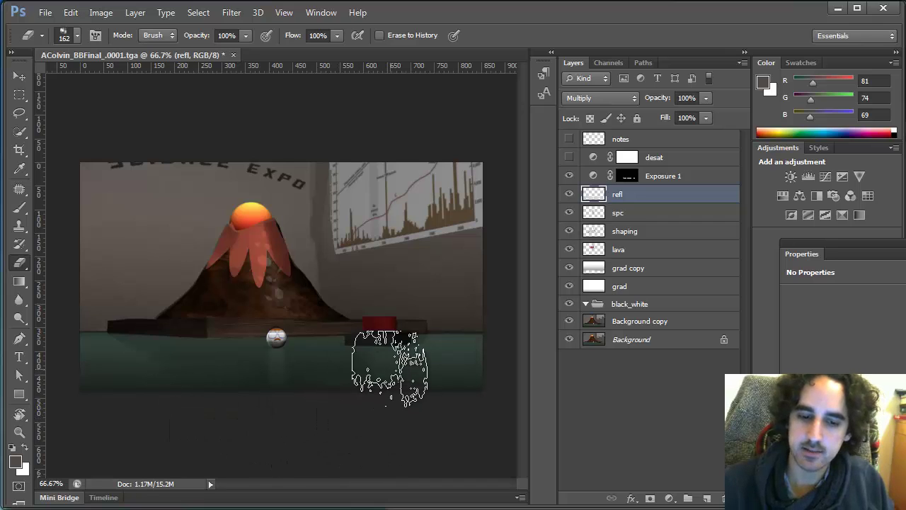
pyautogui.keyDown('alt'); pyautogui.click(569, 195); pyautogui.keyUp('alt')
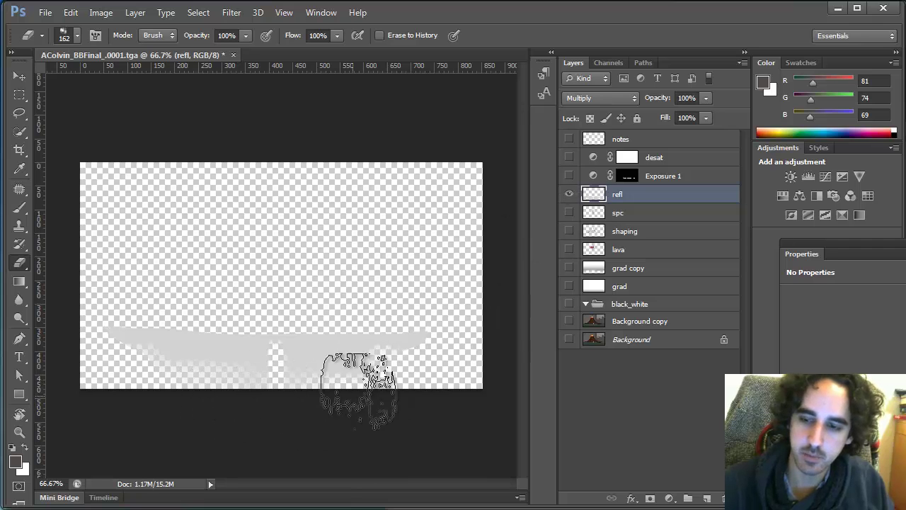
pyautogui.keyDown('alt'); pyautogui.click(570, 196); pyautogui.keyUp('alt')
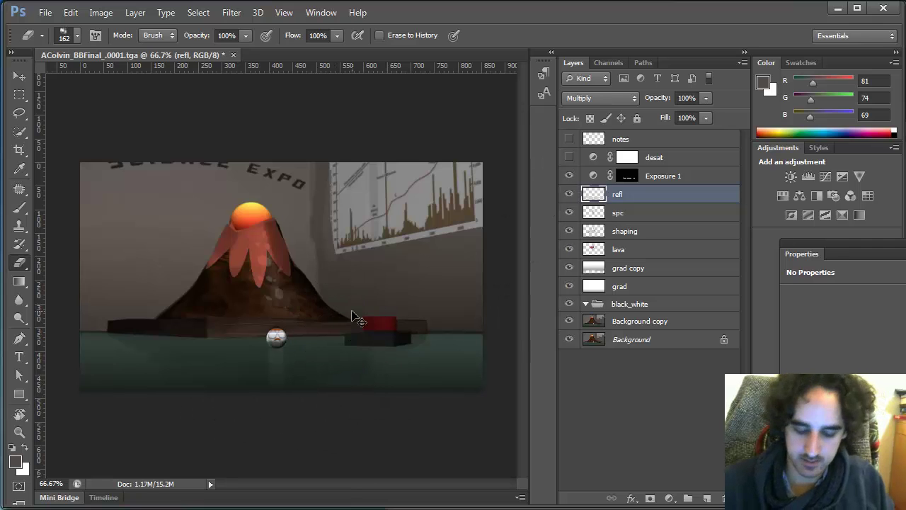
# Step: Duplicate the refl layer, merge the copy down to darken the reflection, and colorize it with a warm tint using Hue/Saturation
pyautogui.hotkey('ctrl', 'j')
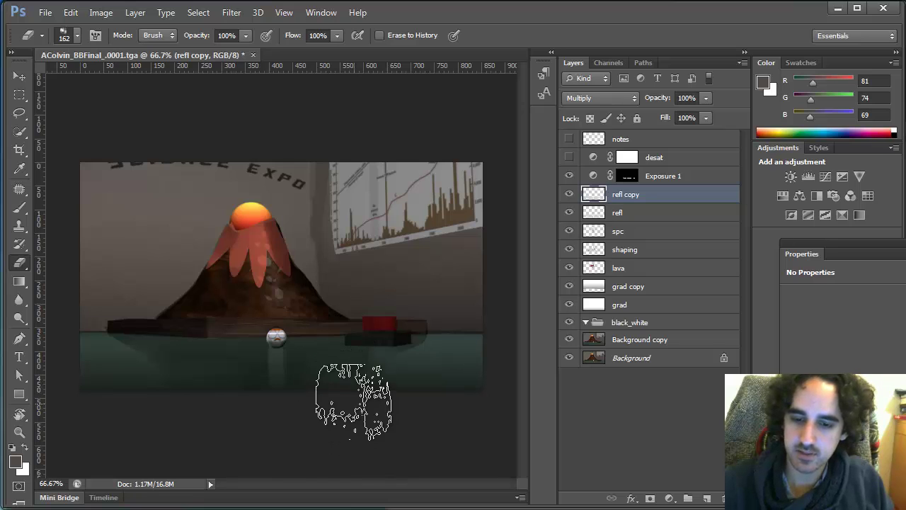
pyautogui.hotkey('ctrl', 'e')
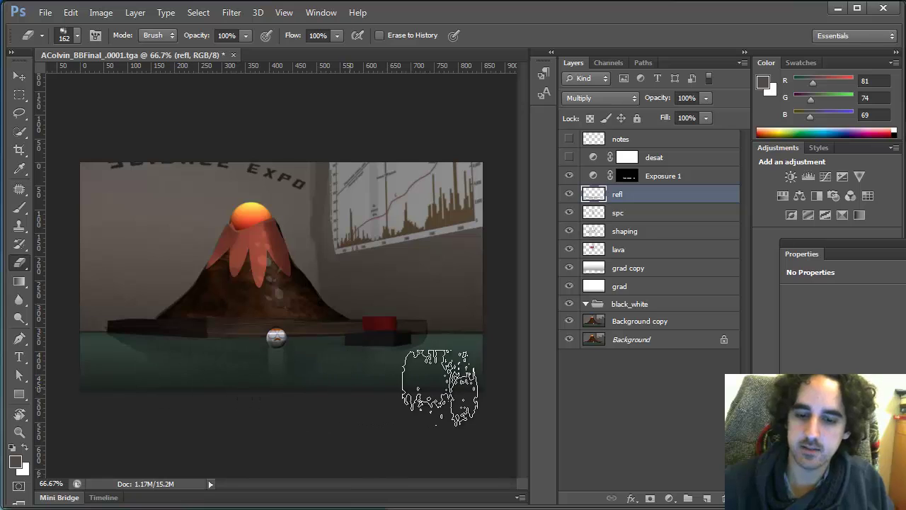
pyautogui.hotkey('ctrl', 'u')
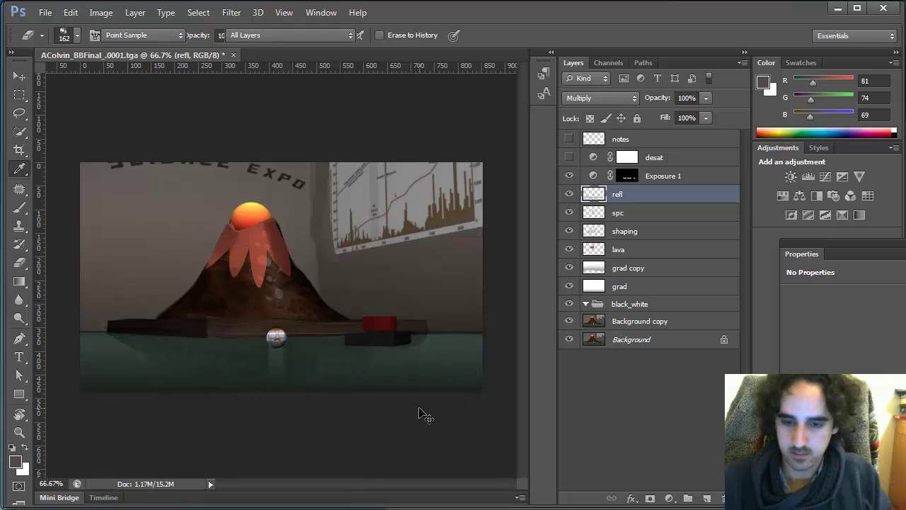
pyautogui.hotkey('alt', 'o')
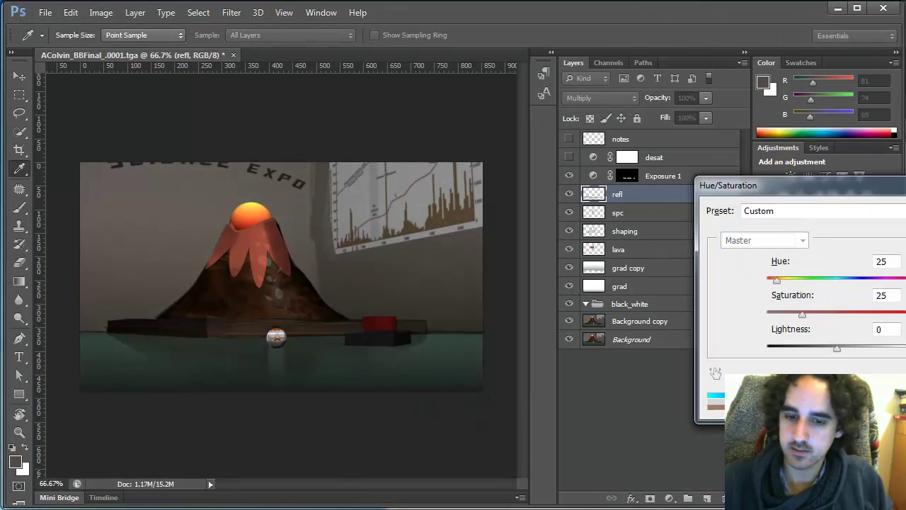
pyautogui.moveTo(810, 281); pyautogui.dragTo(775, 286)
pyautogui.press('Return')
pyautogui.press('e')
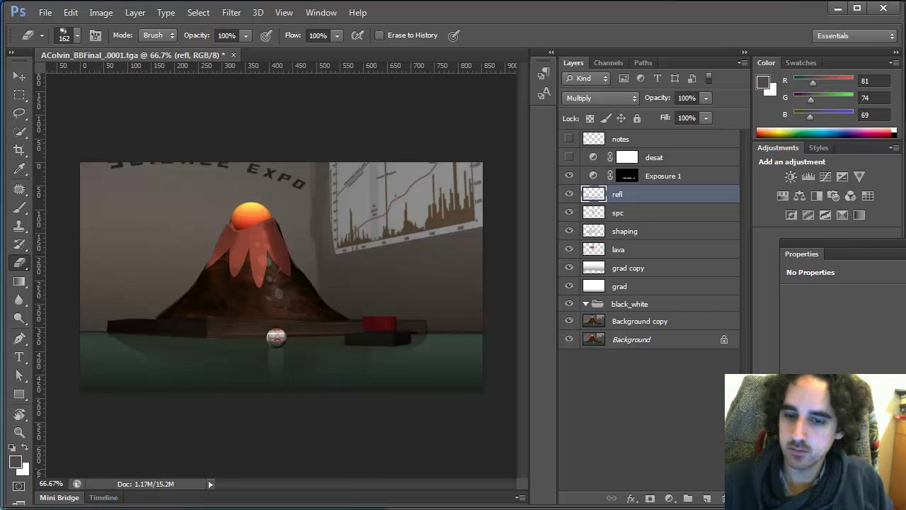
# Step: Lasso the ball and delete the reflection shading covering it on the refl layer
pyautogui.press('l')
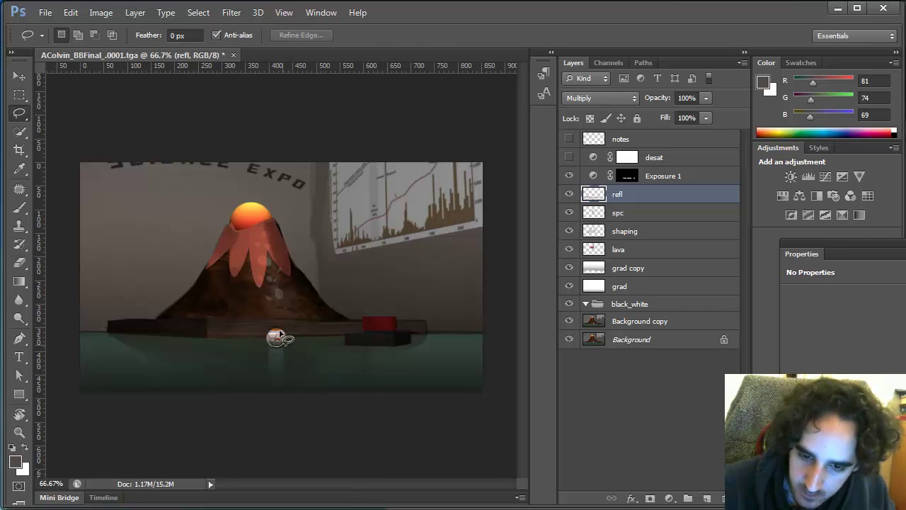
pyautogui.moveTo(276, 336)
pyautogui.mouseDown()
pyautogui.moveTo(278, 320)
pyautogui.moveTo(275, 333)
pyautogui.mouseUp()
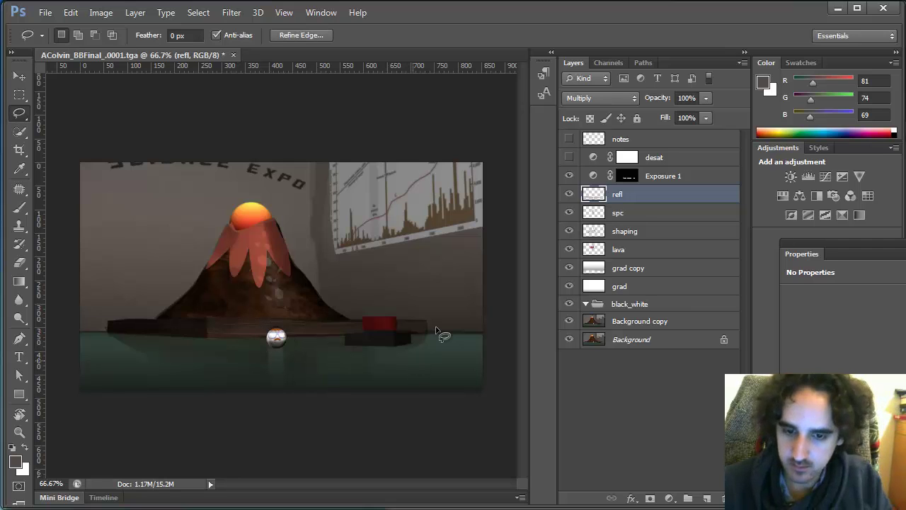
pyautogui.hotkey('ctrl', 'd')
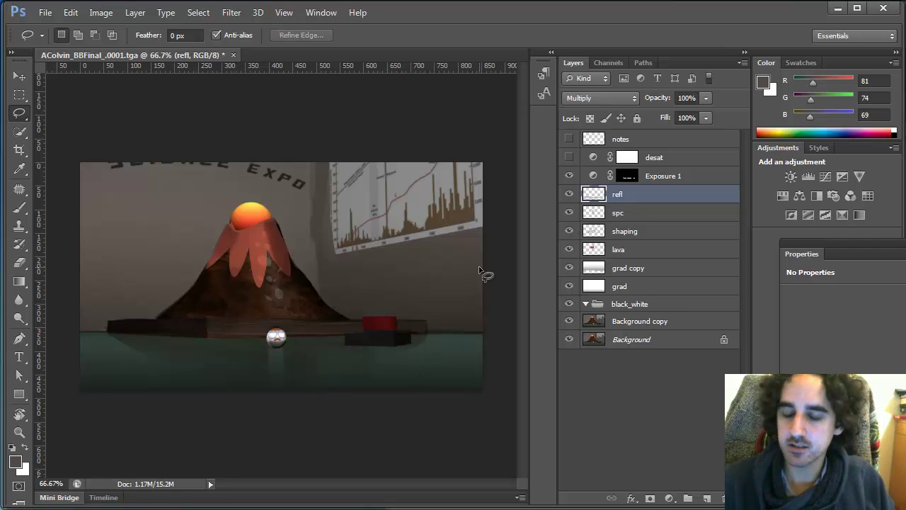
# Step: Switch to Chrome to examine the science-fair reference photos for their surroundings and colours, and return to Photoshop
pyautogui.hotkey('alt', 'Tab')
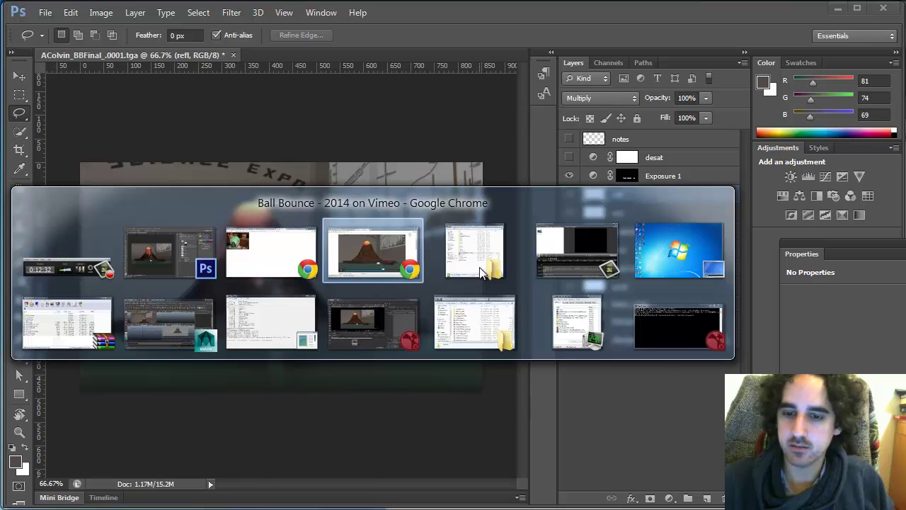
pyautogui.hotkey('alt', 'Tab')
pyautogui.hotkey('alt', 'Tab')
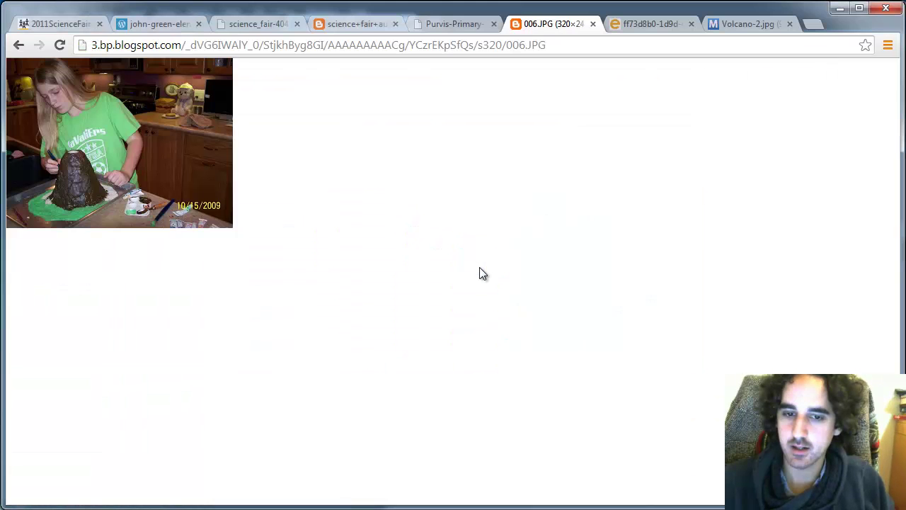
pyautogui.hotkey('ctrl', 'Tab')
pyautogui.hotkey('ctrl', 'shift', 'Tab')
pyautogui.hotkey('ctrl', 'shift', 'Tab')
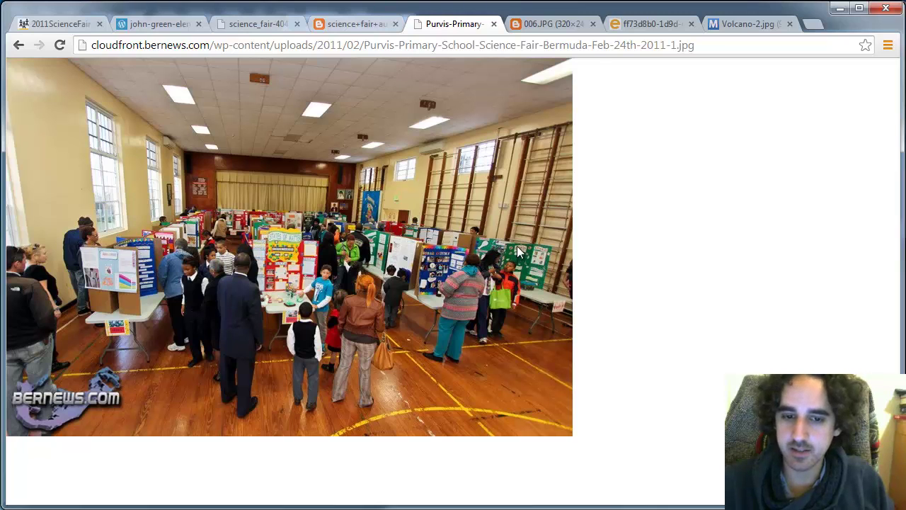
pyautogui.hotkey('ctrl', 'shift', 'Tab')
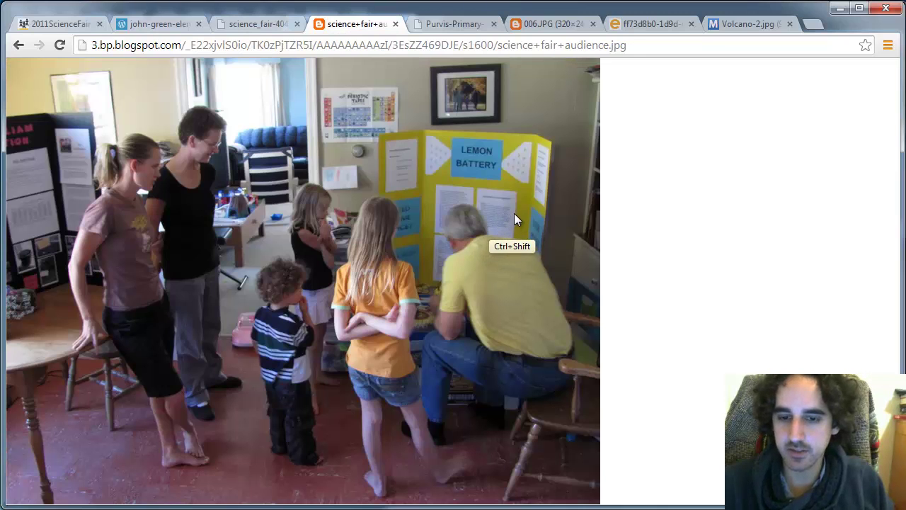
pyautogui.hotkey('ctrl', 'shift', 'Tab')
pyautogui.hotkey('ctrl', 'shift', 'Tab')
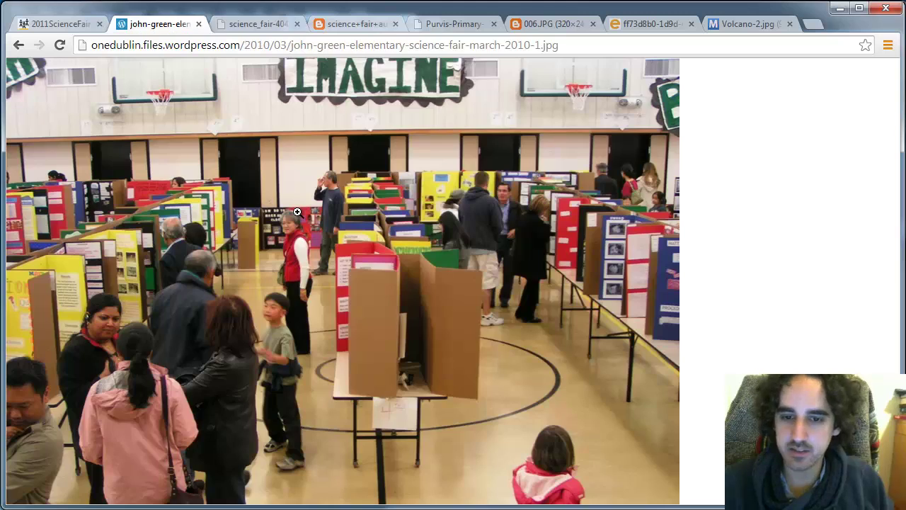
pyautogui.hotkey('alt', 'Tab')
pyautogui.hotkey('alt', 'Tab')
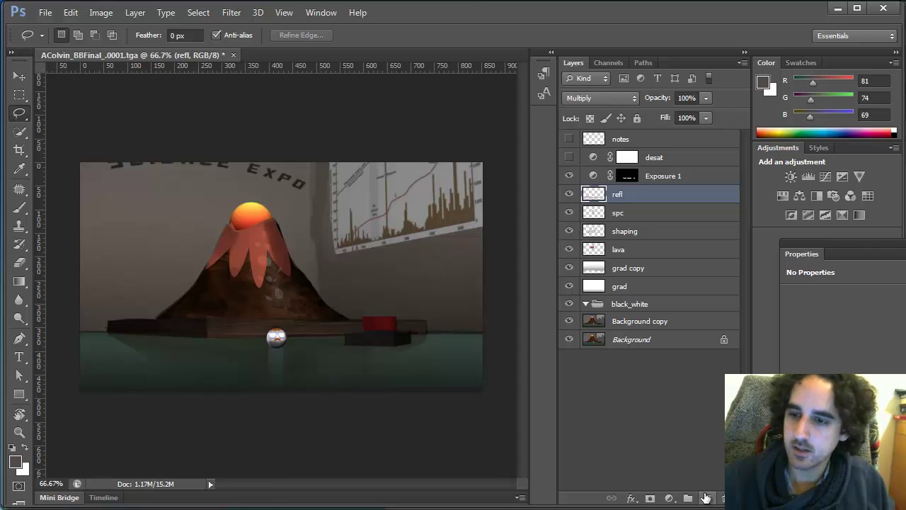
# Step: Add a Hue/Saturation adjustment layer above the notes layer and lower the whole image's saturation
pyautogui.click(673, 144)
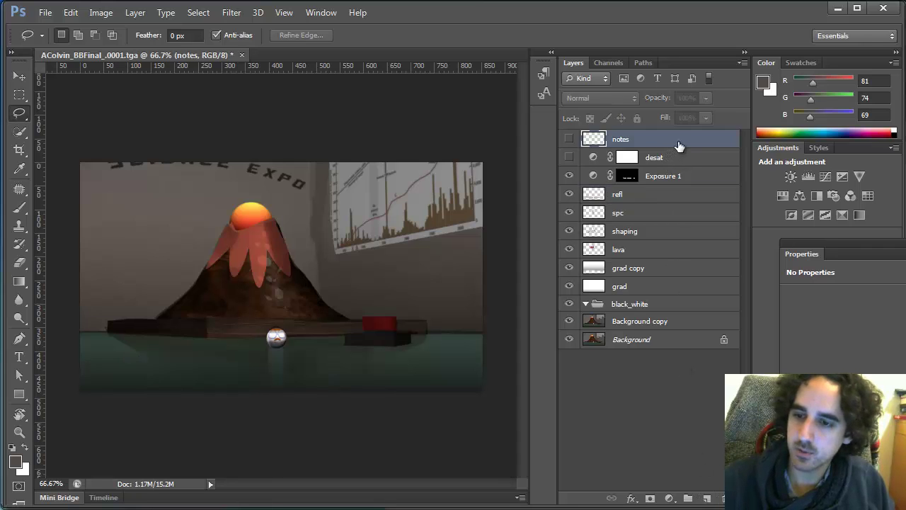
pyautogui.click(669, 498)
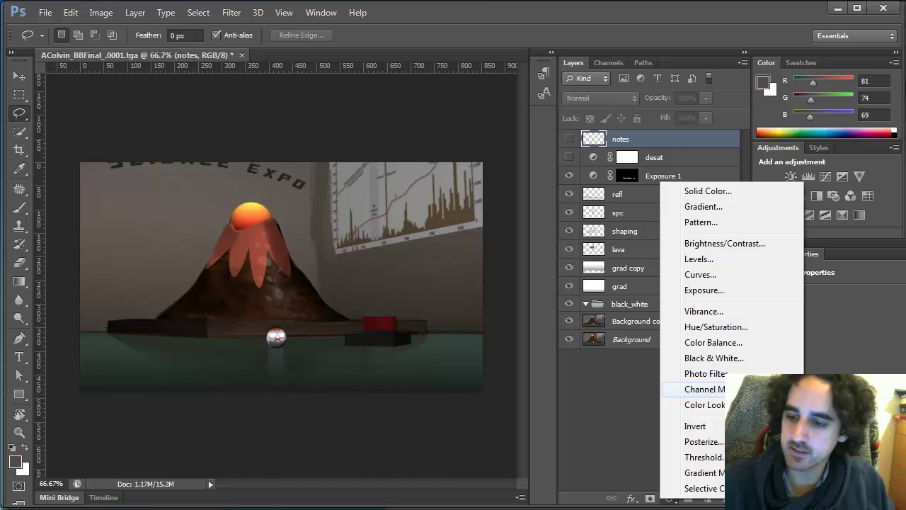
pyautogui.click(739, 329)
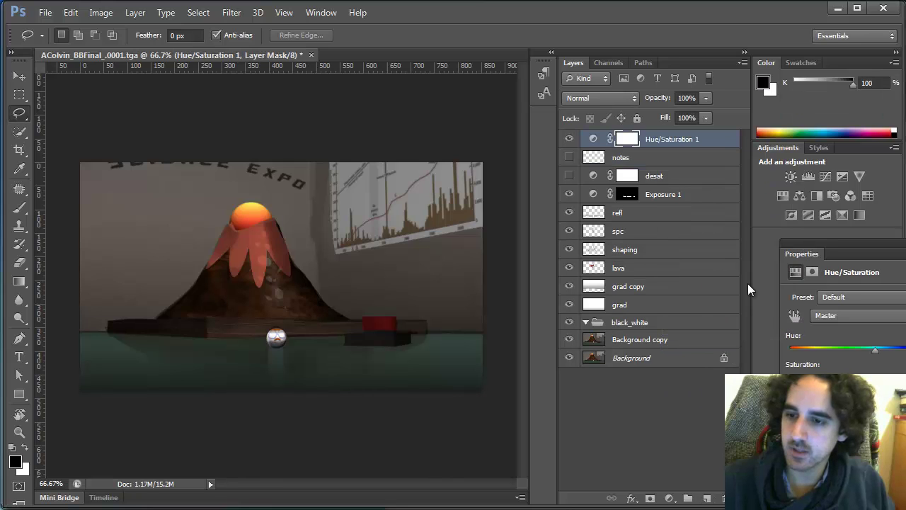
pyautogui.moveTo(875, 379); pyautogui.dragTo(836, 380)
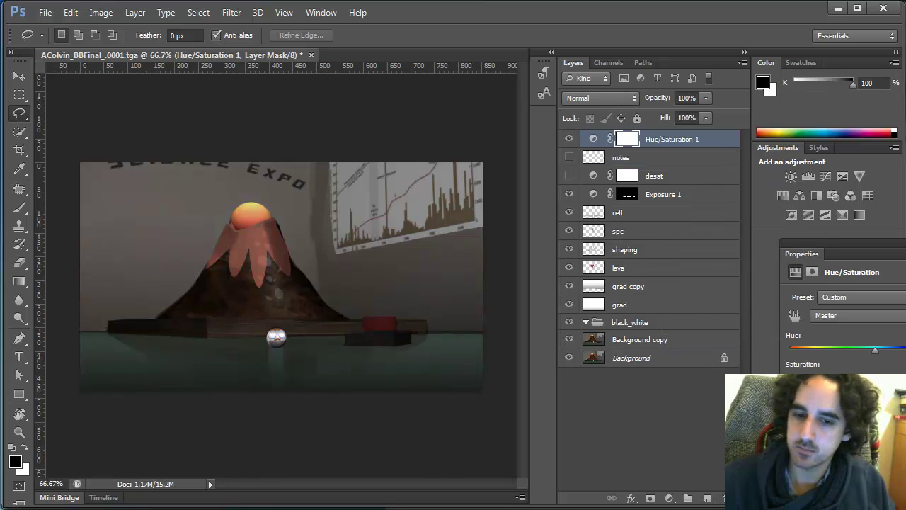
pyautogui.click(855, 426)
pyautogui.click(854, 426)
pyautogui.hotkey('ctrl', 'z')
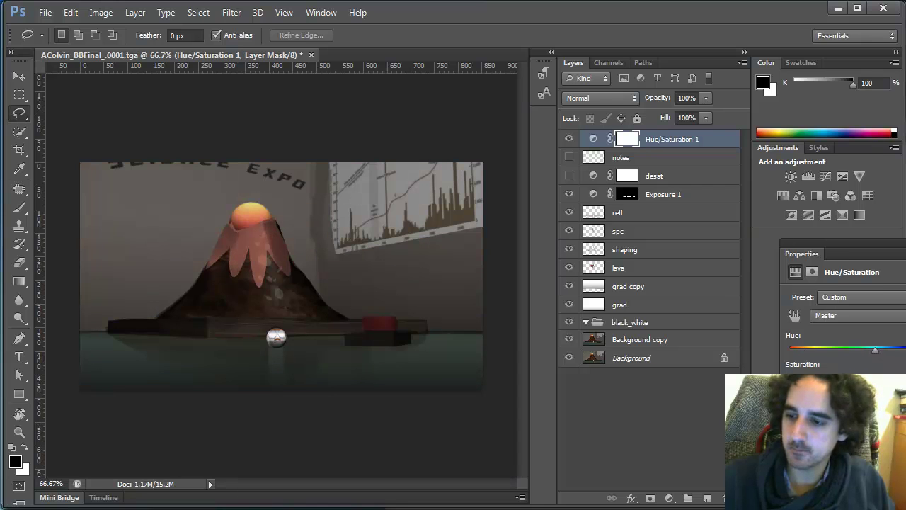
pyautogui.moveTo(874, 380); pyautogui.dragTo(852, 380)
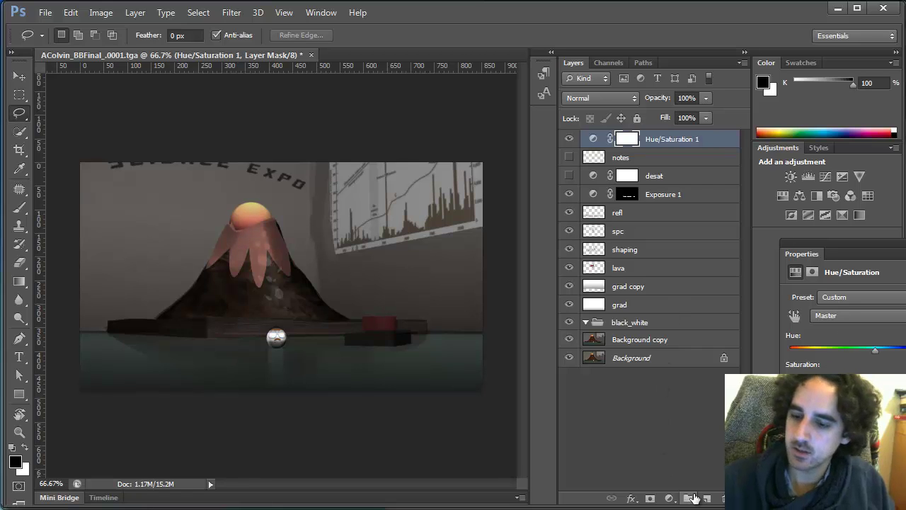
# Step: Add a Color Balance adjustment layer above the Hue/Saturation layer and shift its midtones toward cyan
pyautogui.click(670, 499)
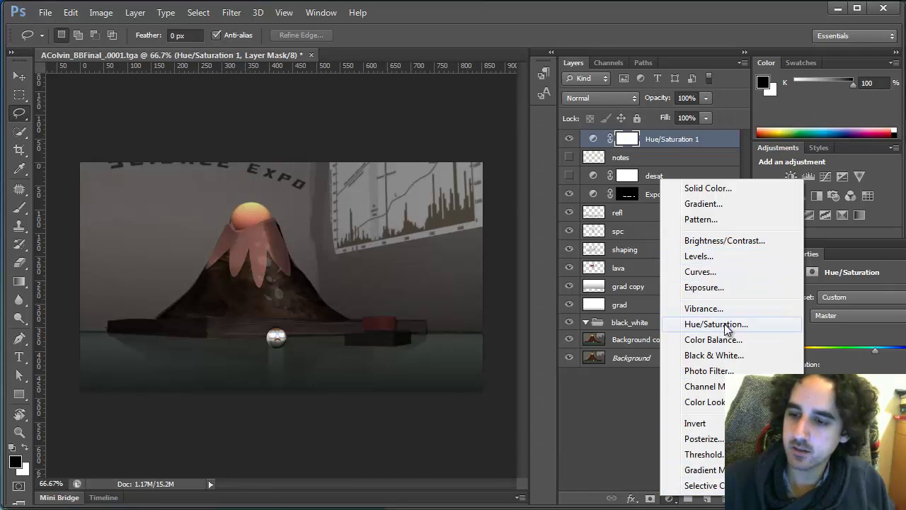
pyautogui.click(726, 341)
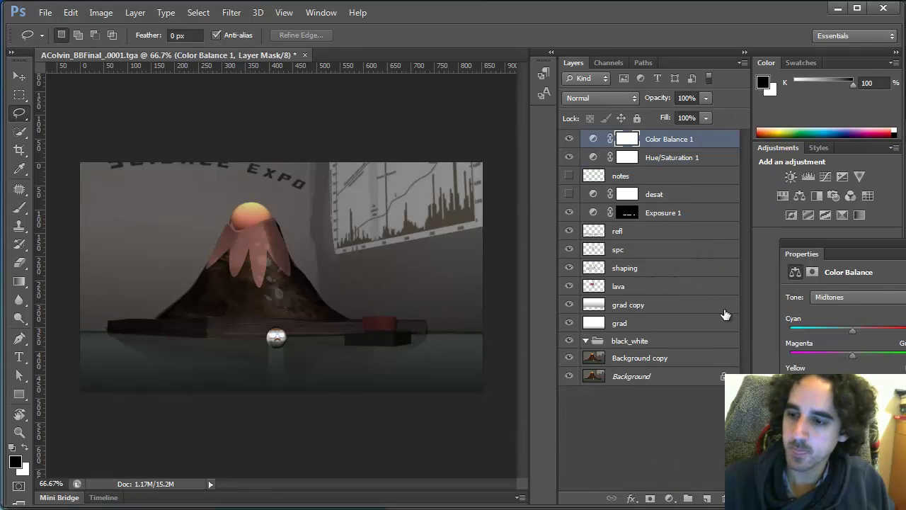
pyautogui.moveTo(852, 330); pyautogui.dragTo(842, 331)
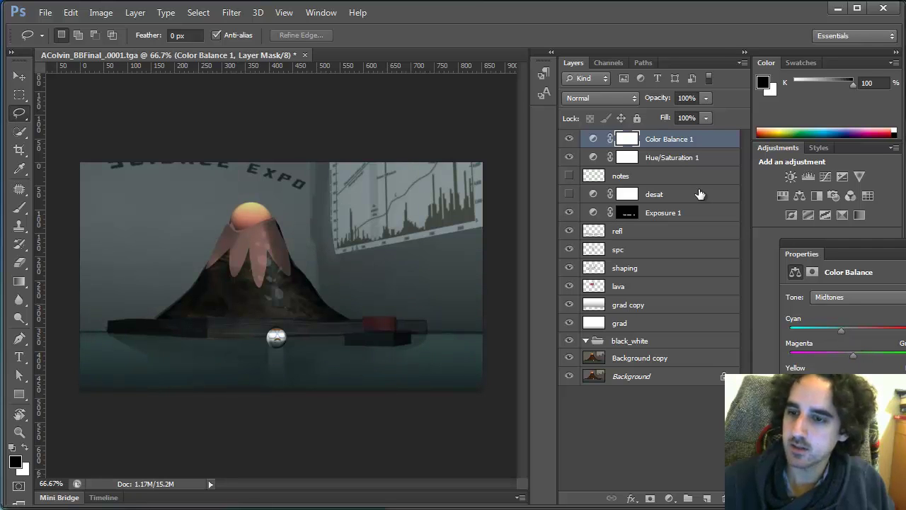
# Step: Compare the image with and without the Hue/Saturation 1 layer, and review the handwritten critique on the notes layer
pyautogui.click(686, 159)
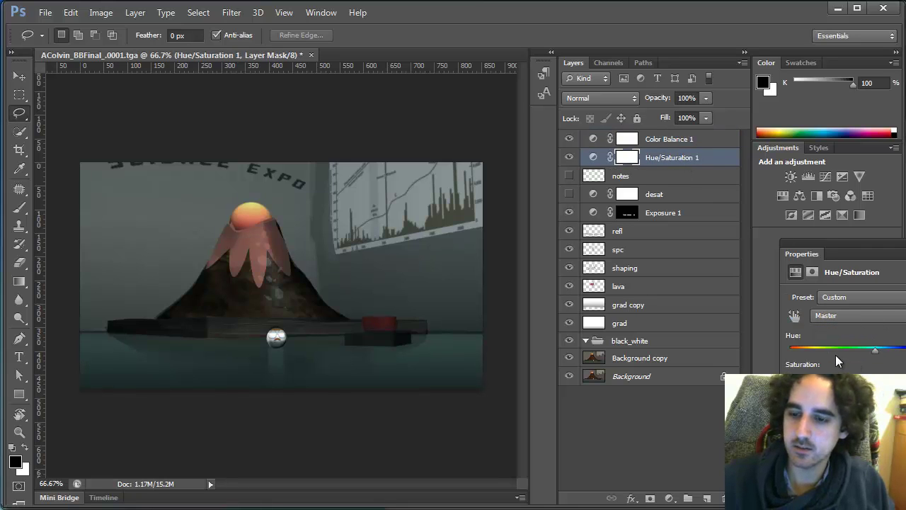
pyautogui.click(570, 157)
pyautogui.click(570, 157)
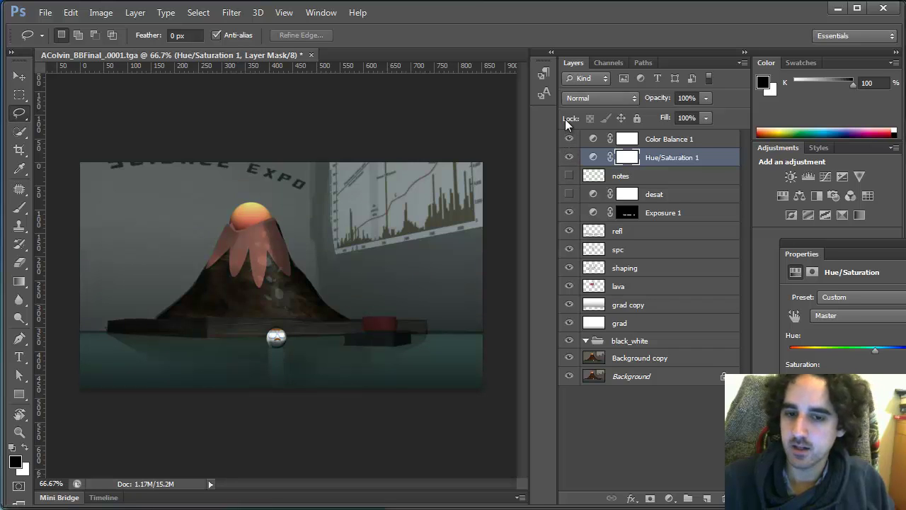
pyautogui.click(570, 176)
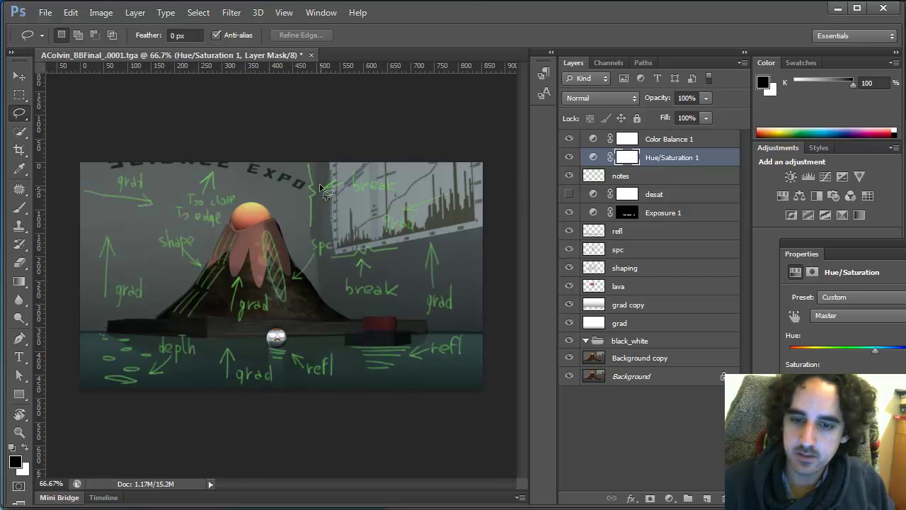
pyautogui.click(569, 175)
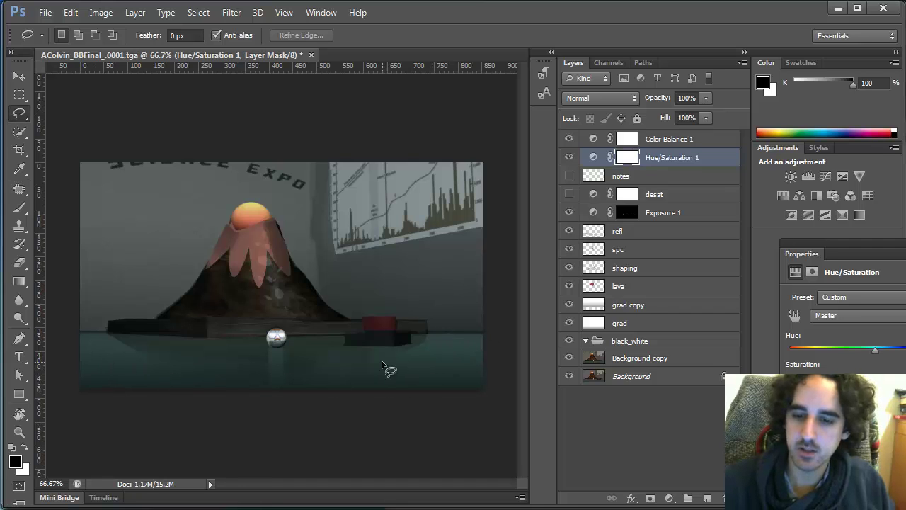
# Step: Hide the Hue/Saturation and Color Balance adjustment layers, and trace the red block and its dark base with temporary lasso selections
pyautogui.moveTo(574, 160); pyautogui.dragTo(576, 137)
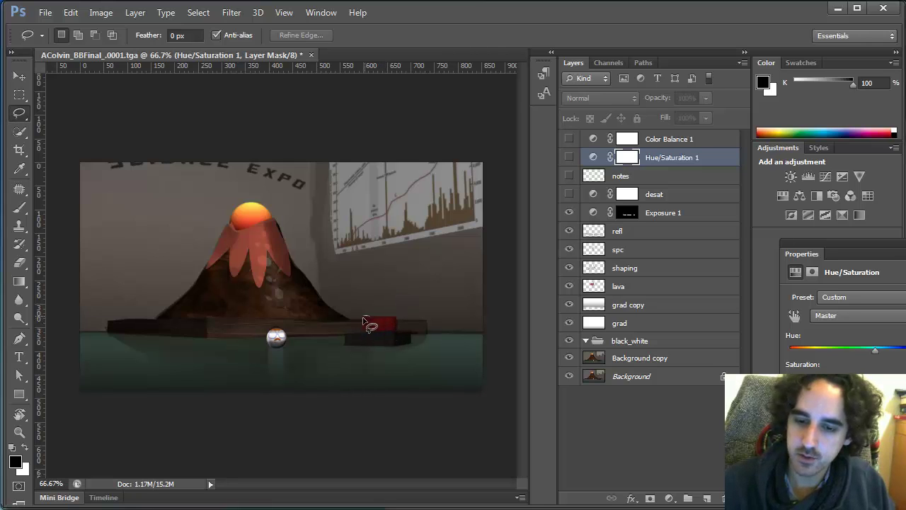
pyautogui.moveTo(365, 318)
pyautogui.mouseDown()
pyautogui.moveTo(392, 317)
pyautogui.moveTo(381, 310)
pyautogui.moveTo(402, 314)
pyautogui.mouseUp()
pyautogui.hotkey('ctrl', 'd')
pyautogui.moveTo(346, 332)
pyautogui.mouseDown()
pyautogui.moveTo(405, 333)
pyautogui.moveTo(354, 333)
pyautogui.mouseUp()
pyautogui.hotkey('ctrl', 'd')
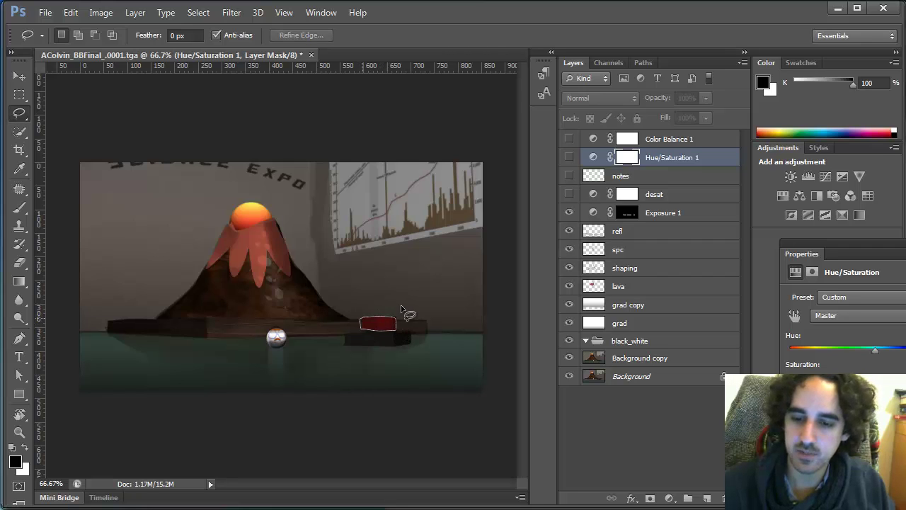
pyautogui.hotkey('ctrl', 'd')
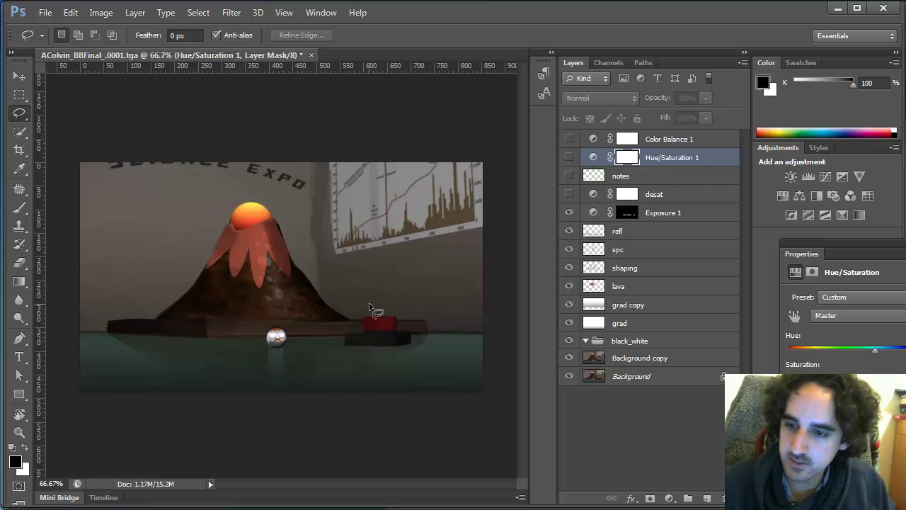
# Step: Isolate the Background layer to examine the red block and dark base in the original render, and restore the paint-over layers
pyautogui.keyDown('alt'); pyautogui.click(571, 377); pyautogui.keyUp('alt')
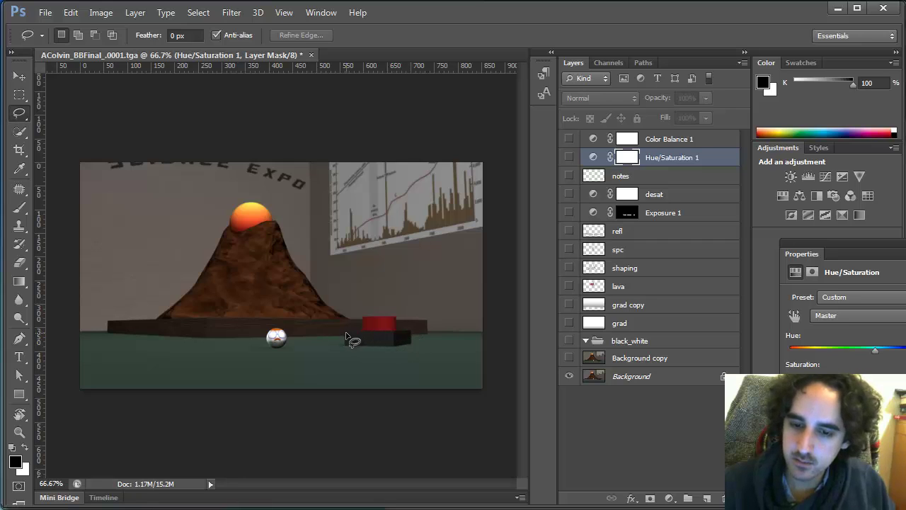
pyautogui.moveTo(346, 334)
pyautogui.mouseDown()
pyautogui.moveTo(411, 332)
pyautogui.moveTo(347, 330)
pyautogui.moveTo(404, 333)
pyautogui.moveTo(346, 332)
pyautogui.moveTo(374, 336)
pyautogui.mouseUp()
pyautogui.click(404, 337)
pyautogui.click(361, 335)
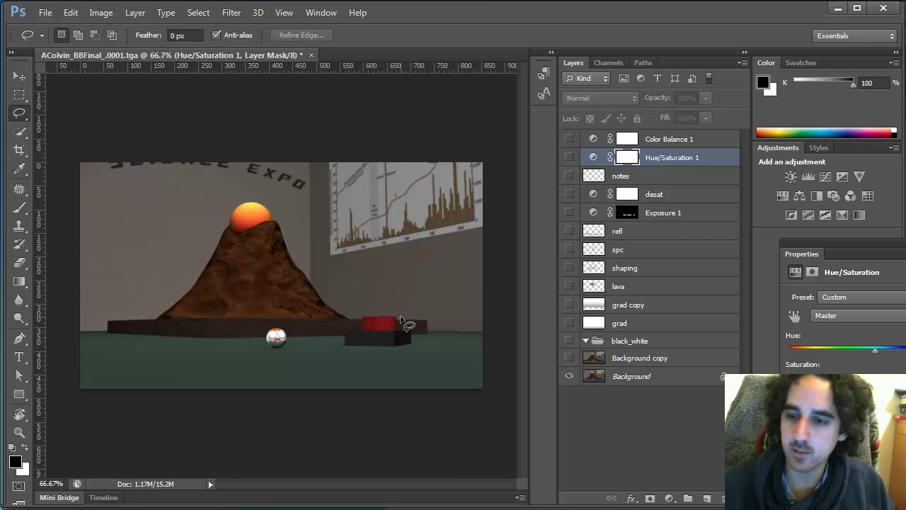
pyautogui.keyDown('alt'); pyautogui.click(568, 376); pyautogui.keyUp('alt')
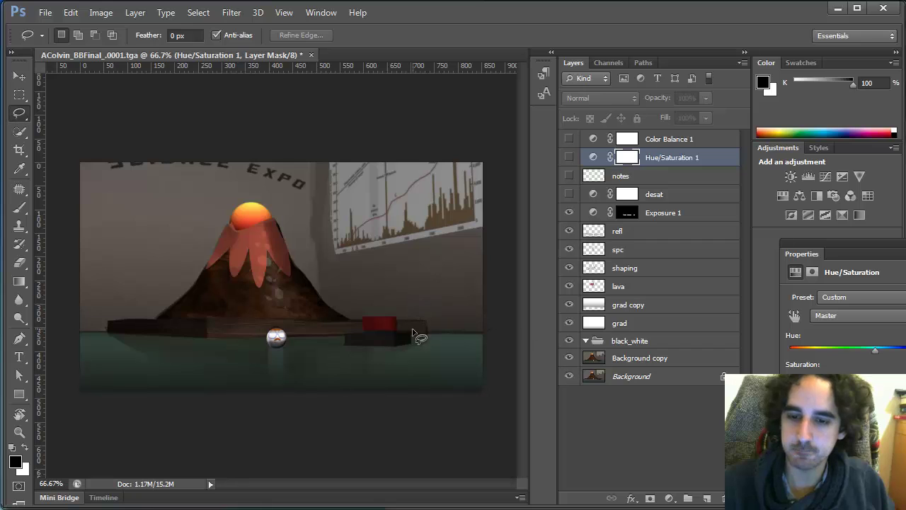